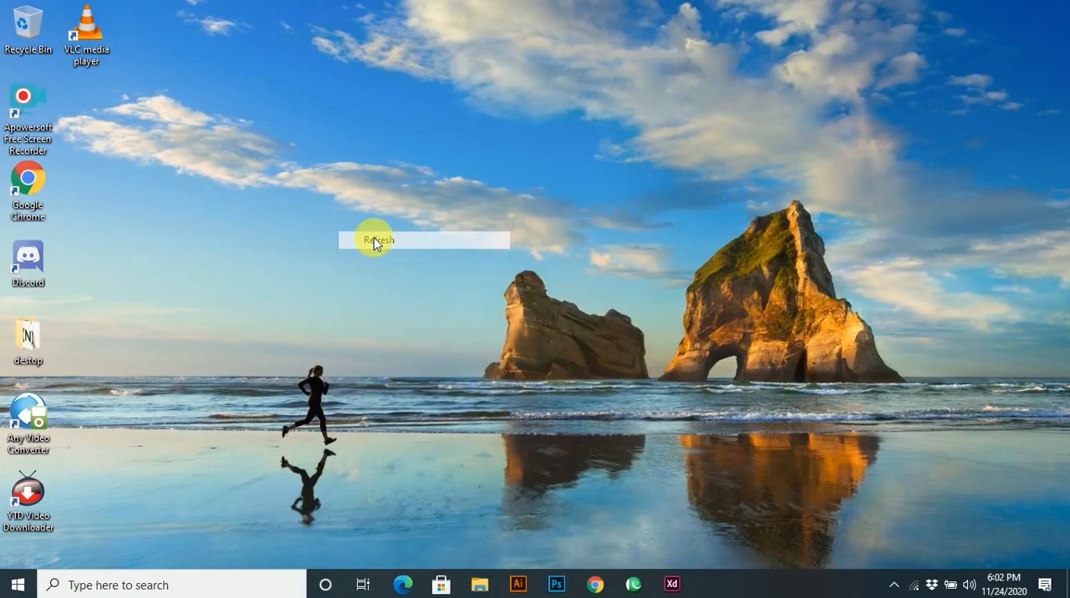
Switch to Photoshop and hide the existing DESIGN text layer.
{"action": "left_click", "coordinate": [554, 582]}
{"action": "left_click", "coordinate": [386, 311]}
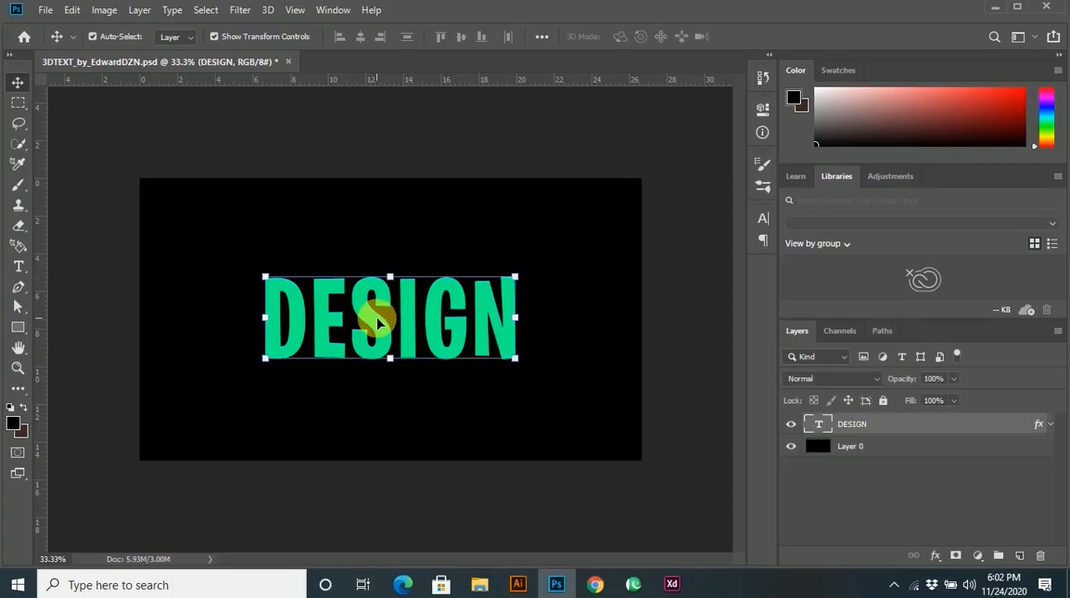
{"action": "left_click", "coordinate": [791, 424]}
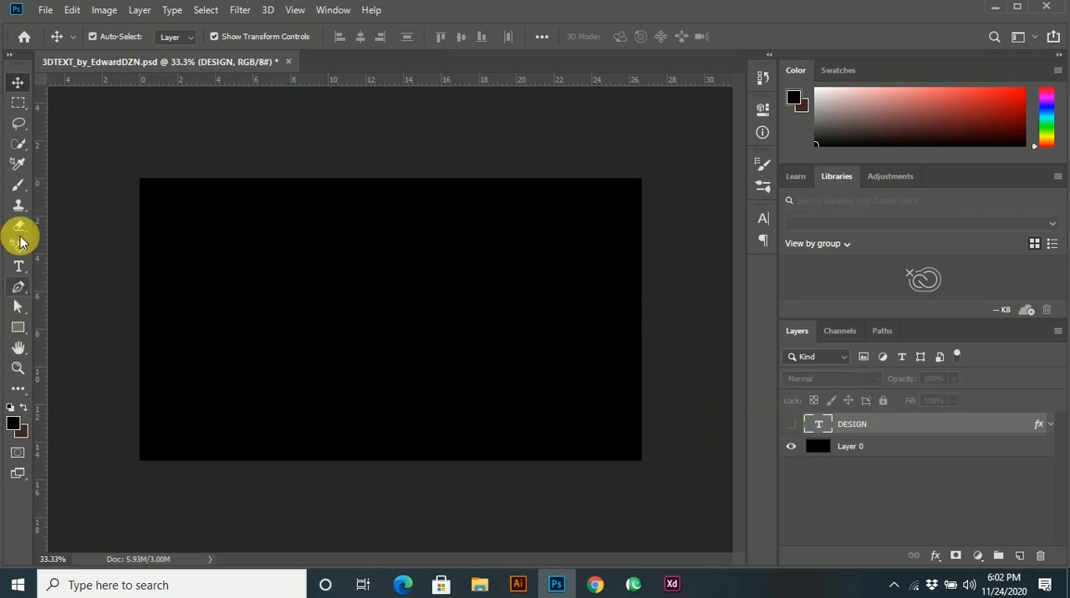
Add a new green text reading DESIGN in Burbank Big Condensed Bold, 48 pt, near the middle of the black canvas.
{"action": "left_click", "coordinate": [18, 269]}
{"action": "left_click", "coordinate": [342, 328]}
{"action": "key", "text": "BackSpace"}
{"action": "type", "text": "DESIGN"}
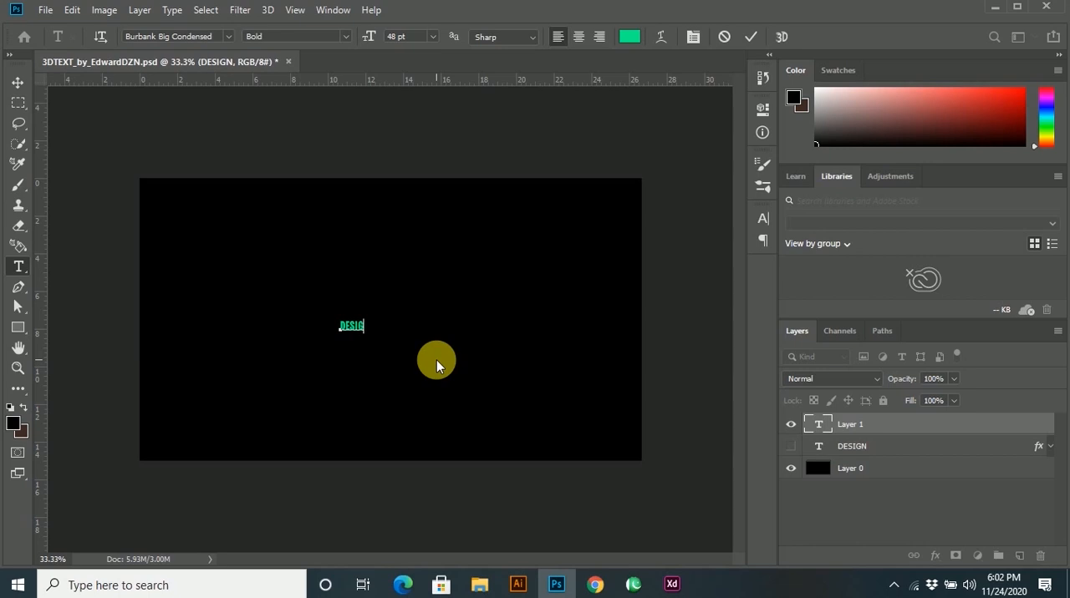
{"action": "left_click", "coordinate": [750, 37]}
Scale the new DESIGN text proportionally to about 895.52% so it spans the middle of the canvas.
{"action": "left_click", "coordinate": [18, 82]}
{"action": "key", "text": "ctrl+t"}
{"action": "left_click_drag", "start_coordinate": [455, 368], "coordinate": [473, 365]}
{"action": "left_click_drag", "start_coordinate": [340, 316], "coordinate": [256, 252]}
{"action": "left_click_drag", "start_coordinate": [473, 325], "coordinate": [509, 325]}
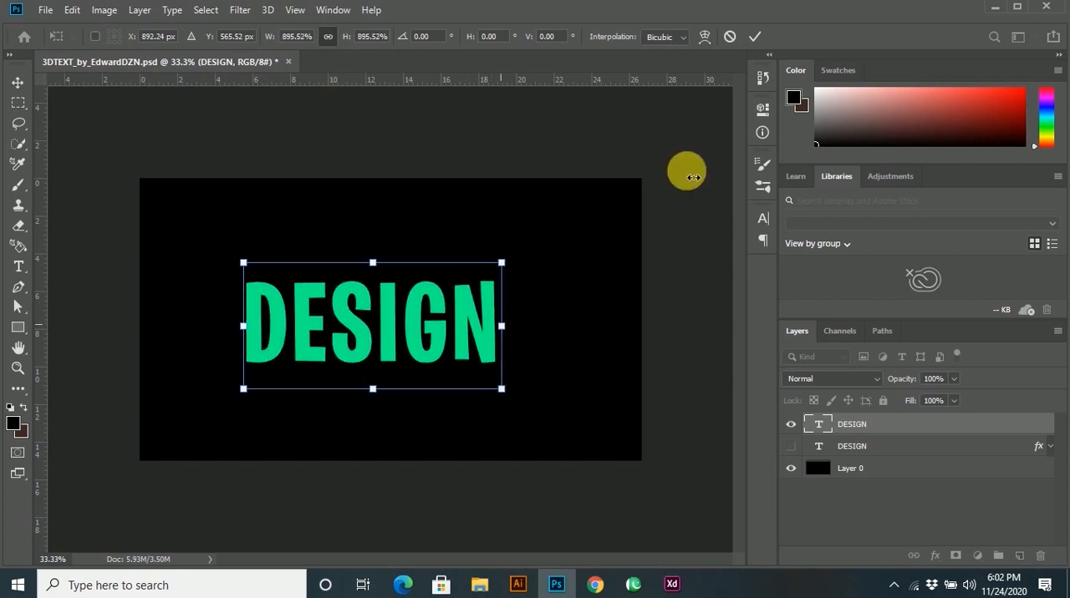
{"action": "left_click", "coordinate": [755, 37]}
Align the new DESIGN text to the centre of the whole canvas and clear the selection.
{"action": "key", "text": "ctrl+a"}
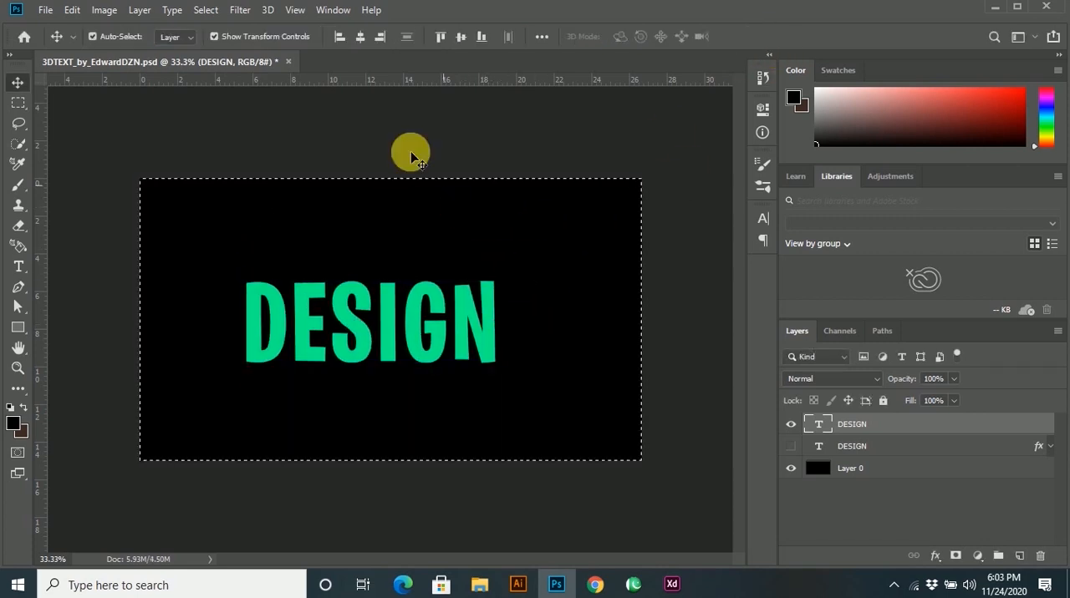
{"action": "left_click", "coordinate": [460, 37]}
{"action": "key", "text": "ctrl+d"}
Duplicate the DESIGN text slightly down and to the left, and place the copy beneath the original layer.
{"action": "scroll", "coordinate": [410, 330], "scroll_direction": "up", "scroll_amount": 2}
{"action": "left_click_drag", "start_coordinate": [407, 327], "coordinate": [403, 339]}
{"action": "left_click_drag", "start_coordinate": [852, 426], "coordinate": [861, 458]}
Apply a Color Overlay in dark green 03824b to the DESIGN copy layer.
{"action": "right_click", "coordinate": [856, 450]}
{"action": "left_click", "coordinate": [897, 22]}
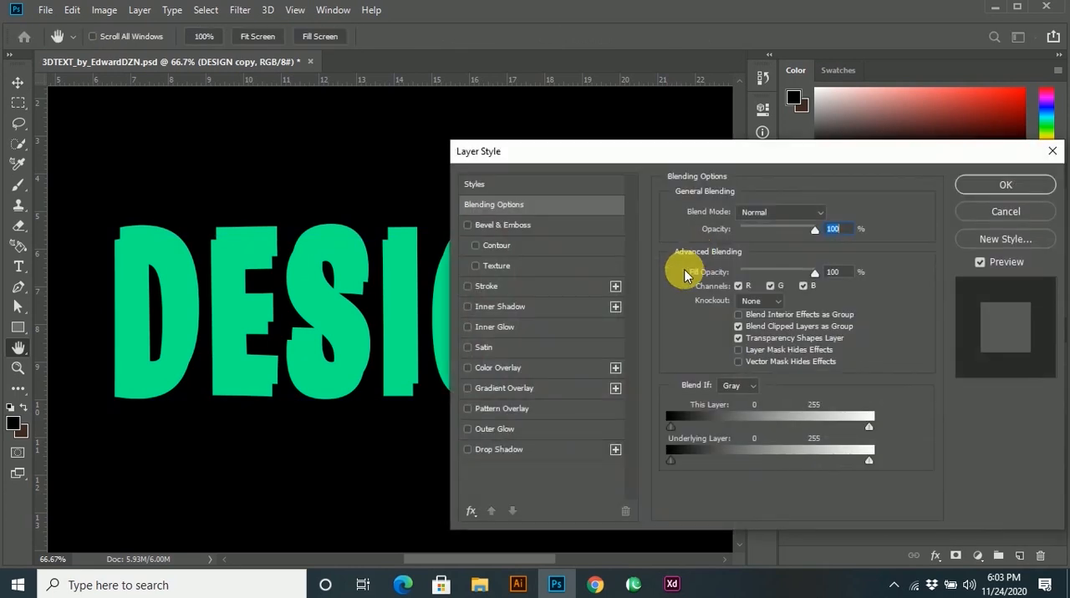
{"action": "left_click", "coordinate": [504, 369]}
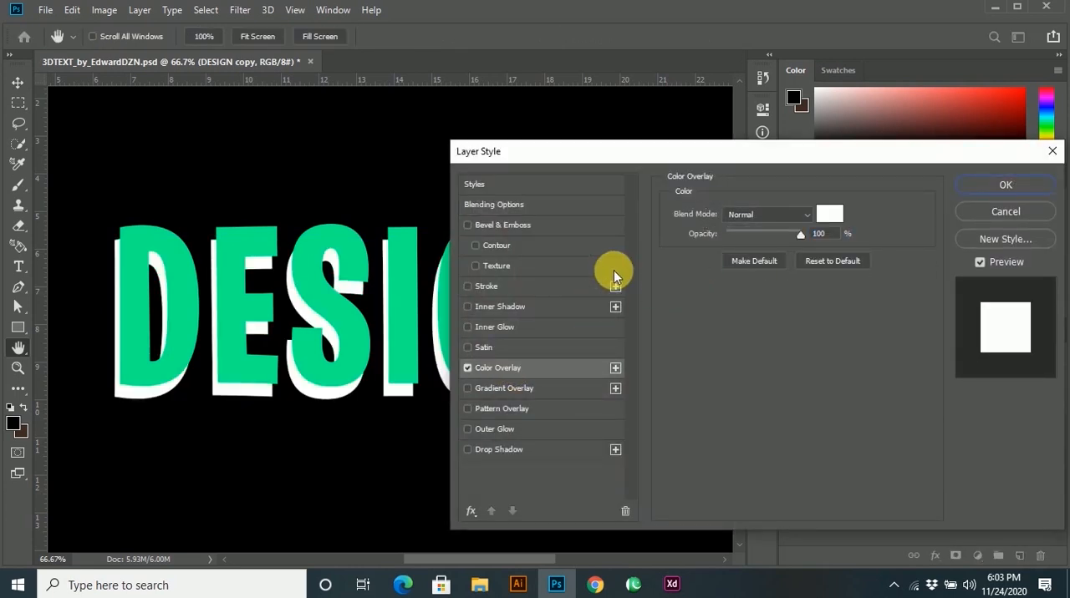
{"action": "left_click", "coordinate": [827, 214]}
{"action": "left_click", "coordinate": [336, 306]}
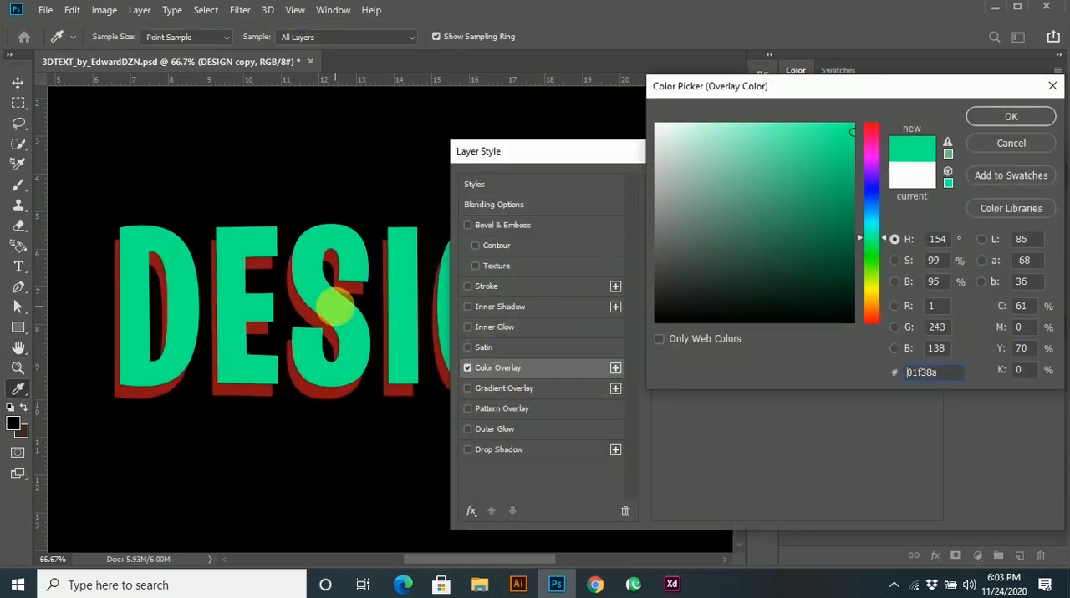
{"action": "left_click", "coordinate": [849, 167]}
{"action": "mouse_move", "coordinate": [847, 173]}
{"action": "left_mouse_down"}
{"action": "mouse_move", "coordinate": [847, 251]}
{"action": "mouse_move", "coordinate": [849, 230]}
{"action": "left_mouse_up"}
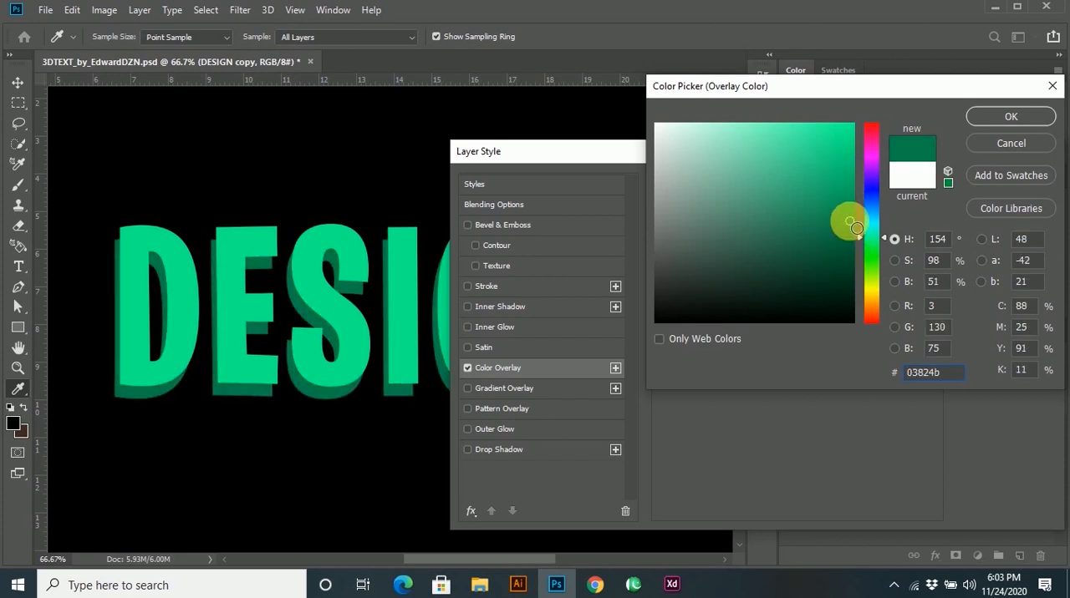
{"action": "left_click", "coordinate": [1002, 116]}
{"action": "left_click", "coordinate": [986, 191]}
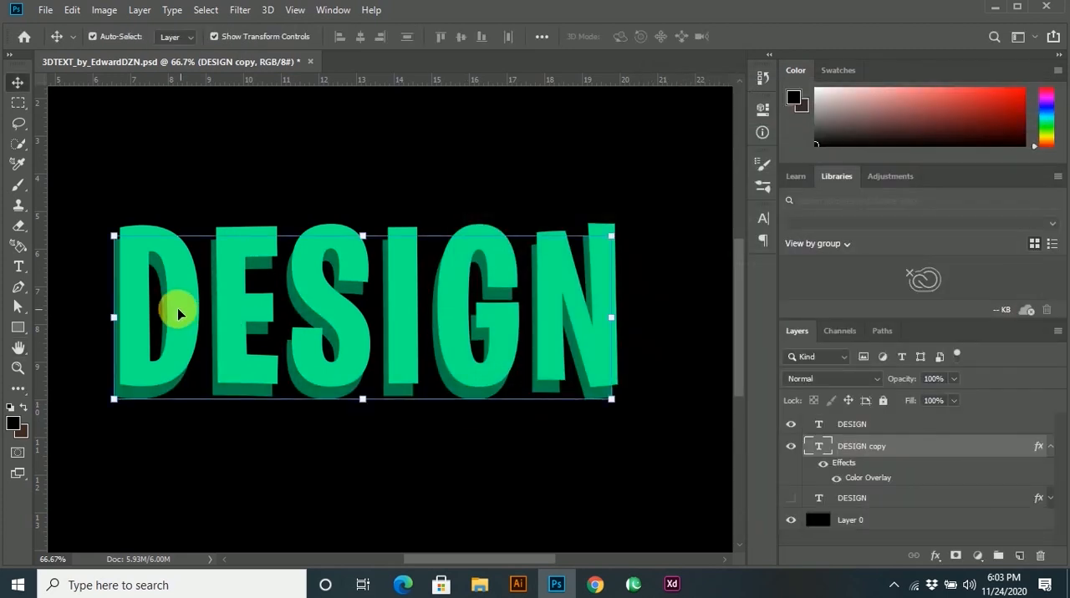
Try to scale the dark green DESIGN copy proportionally to 96.74% and nudge it to the right.
{"action": "scroll", "coordinate": [119, 274], "scroll_direction": "up", "scroll_amount": 1}
{"action": "scroll", "coordinate": [169, 363], "scroll_direction": "down", "scroll_amount": 1}
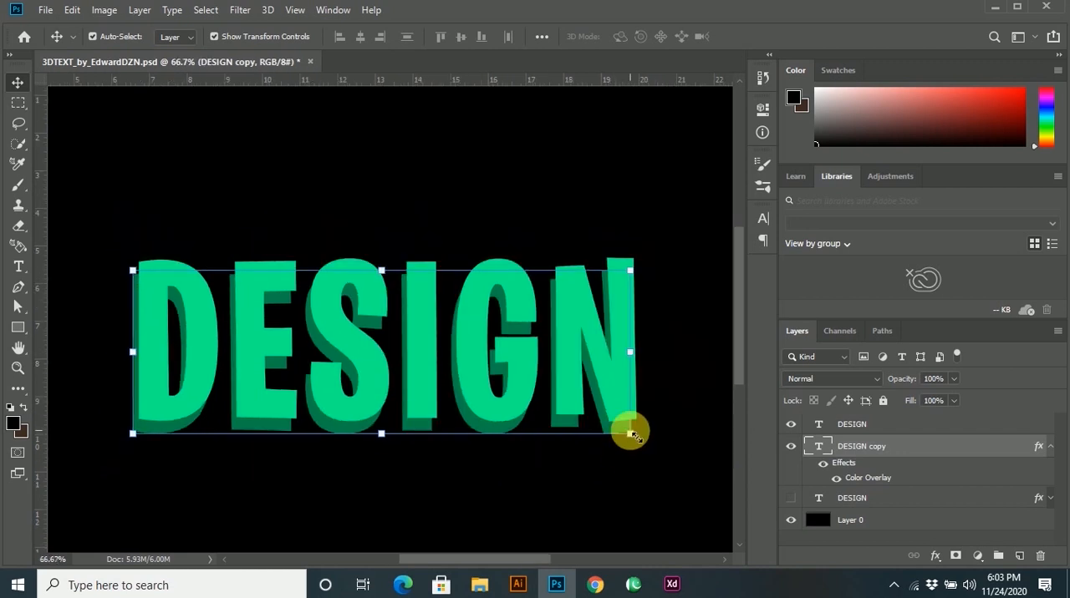
{"action": "key", "text": "ctrl+t"}
{"action": "left_click_drag", "start_coordinate": [642, 487], "coordinate": [639, 465]}
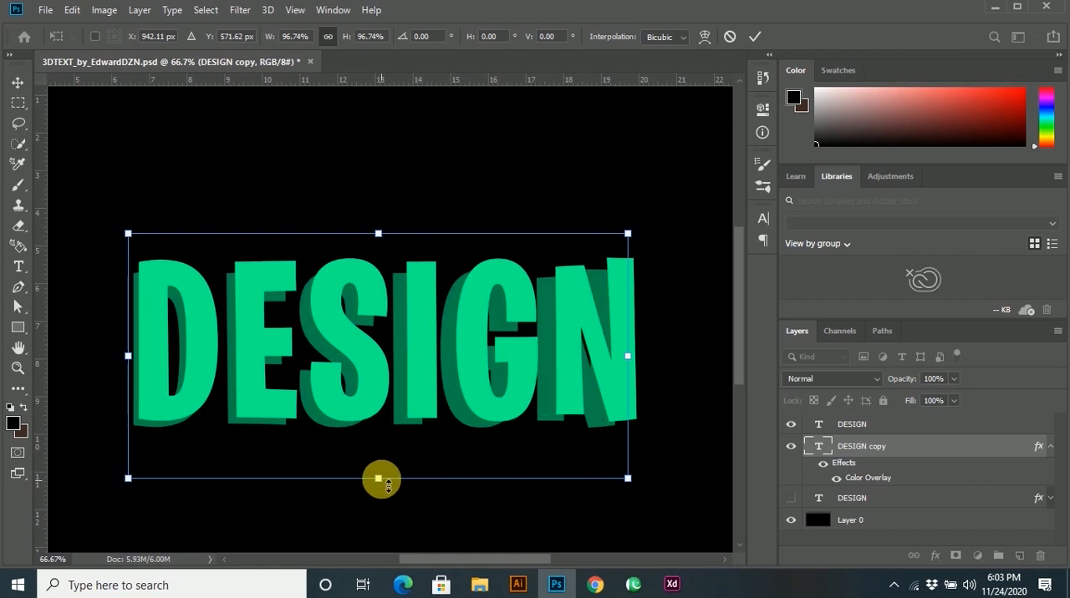
{"action": "key", "text": "Right"}
{"action": "key", "text": "Right"}
{"action": "key", "text": "Right"}
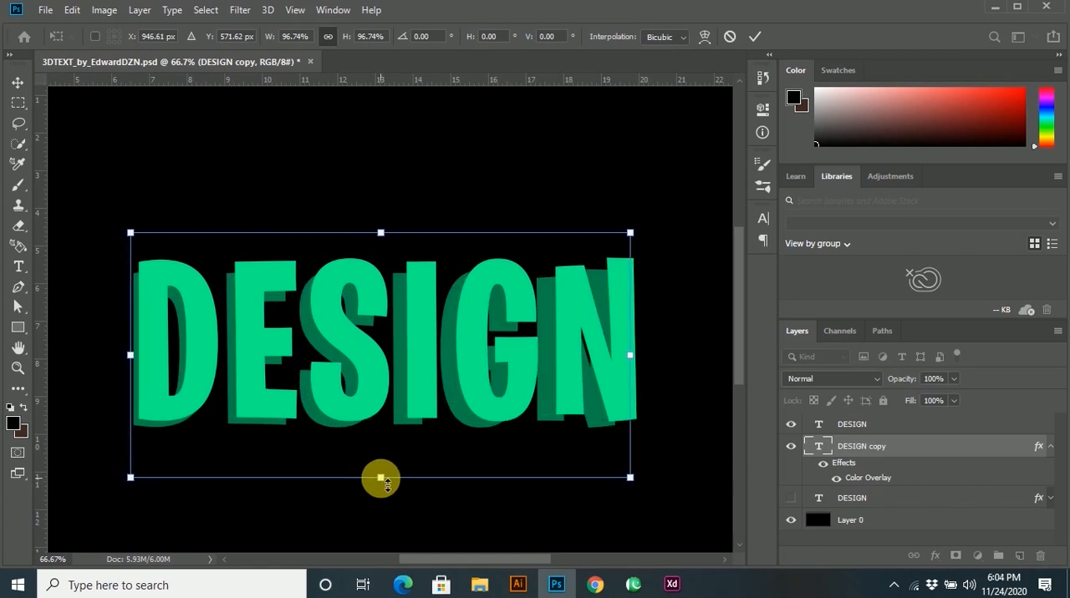
Reposition the dark green copy behind the front text at full width and squash its height to 92.57% from above.
{"action": "left_click_drag", "start_coordinate": [545, 398], "coordinate": [652, 344]}
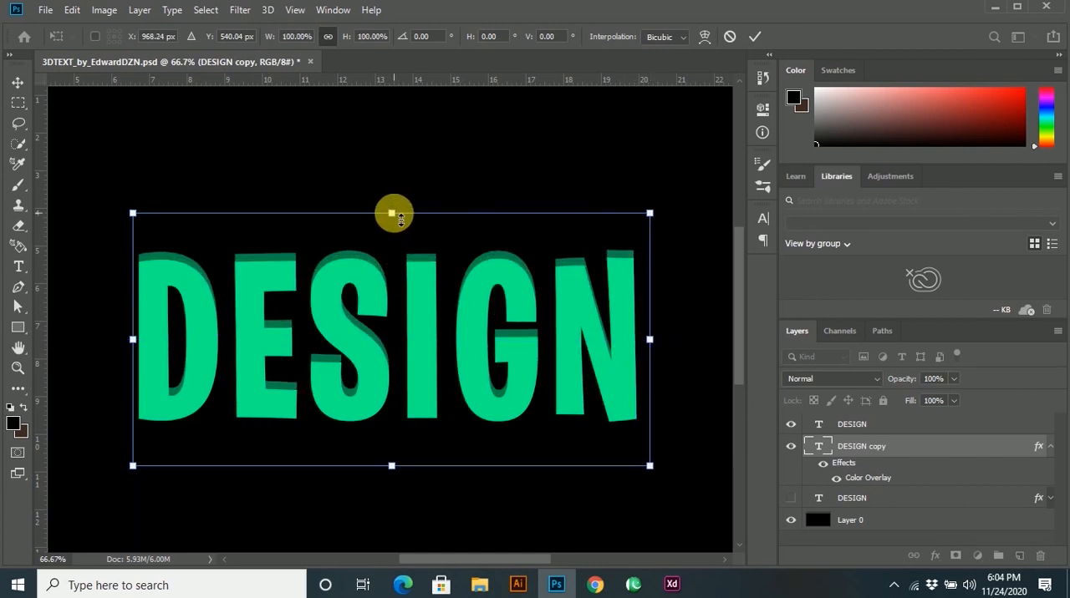
{"action": "left_click_drag", "start_coordinate": [391, 213], "coordinate": [391, 232]}
{"action": "left_click_drag", "start_coordinate": [386, 425], "coordinate": [385, 425]}
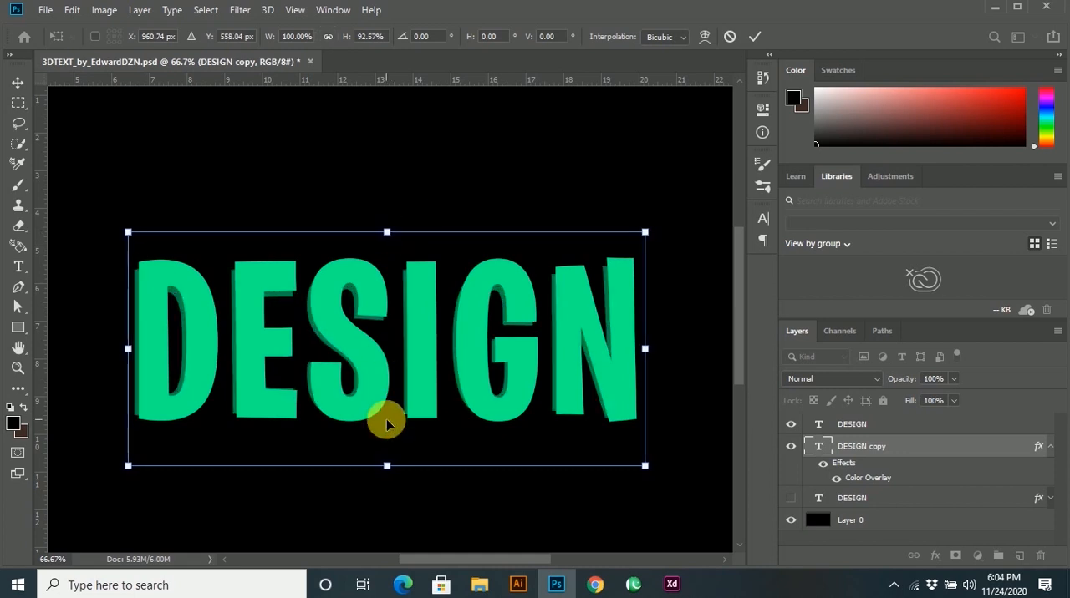
Nudge the dark green copy horizontally to X 957.74 px, leaving a thin extrusion along the letters' left edges, and apply the transform.
{"action": "key", "text": "Left"}
{"action": "key", "text": "Left"}
{"action": "key", "text": "Left"}
{"action": "key", "text": "Left"}
{"action": "key", "text": "Left"}
{"action": "key", "text": "Left"}
{"action": "key", "text": "Left"}
{"action": "key", "text": "Left"}
{"action": "key", "text": "Left"}
{"action": "key", "text": "Left"}
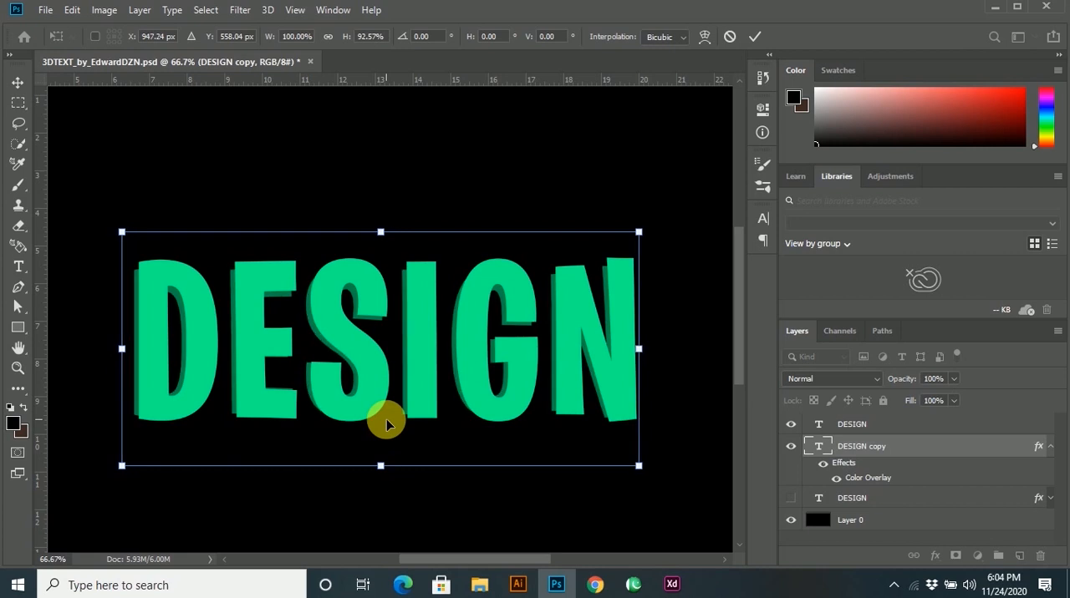
{"action": "key", "text": "Left"}
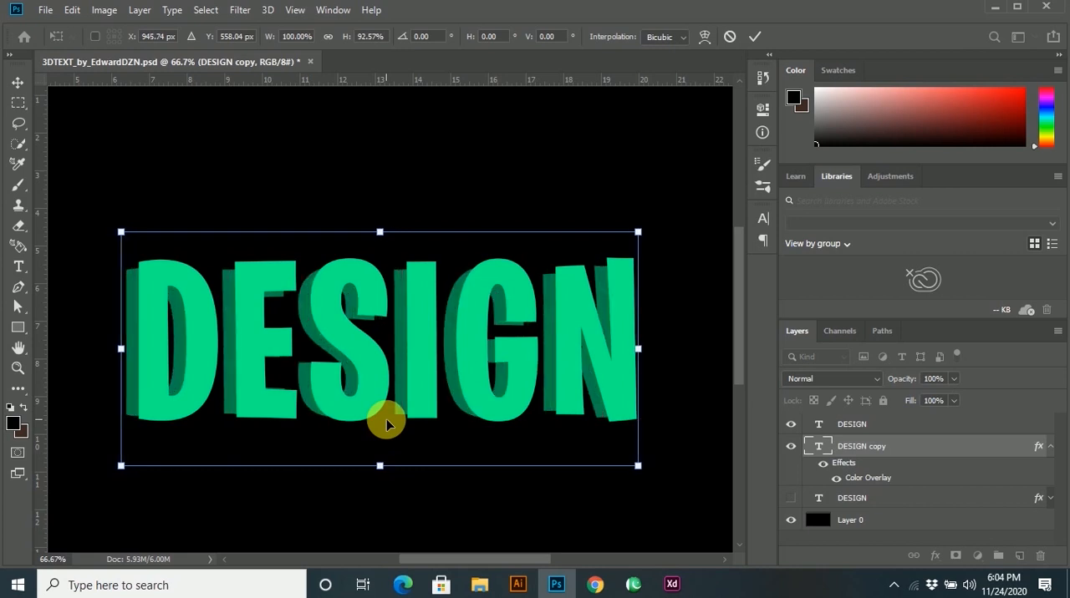
{"action": "key", "text": "Right"}
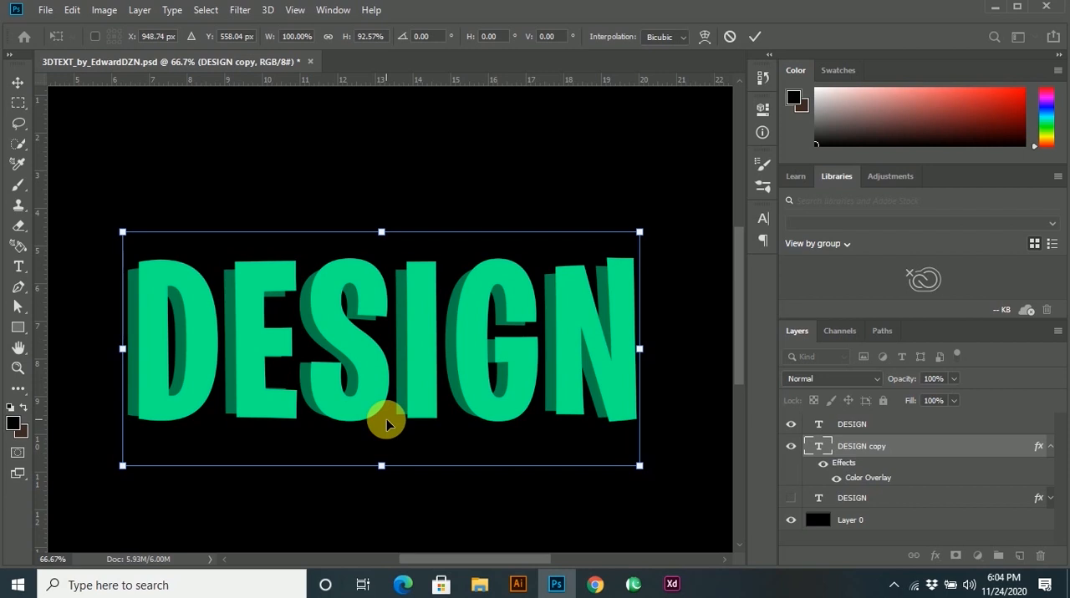
{"action": "key", "text": "Right"}
{"action": "key", "text": "Right"}
{"action": "key", "text": "Right"}
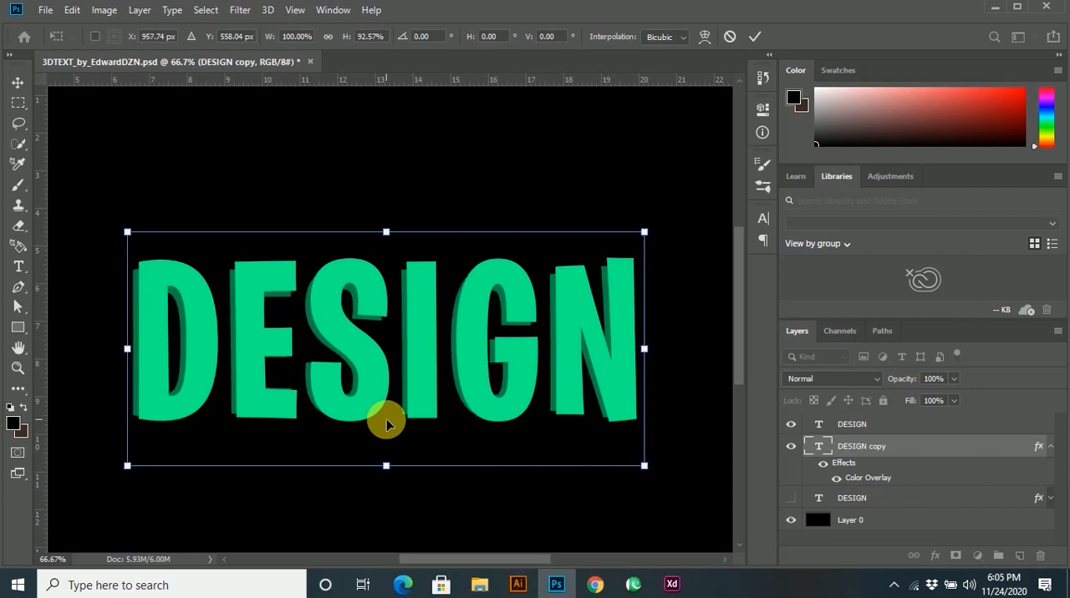
{"action": "key", "text": "Return"}
Draw a Pen tool triangle about 17 × 10 px bridging the lower-left corners of the front E and its dark copy.
{"action": "scroll", "coordinate": [242, 394], "scroll_direction": "up", "scroll_amount": 2}
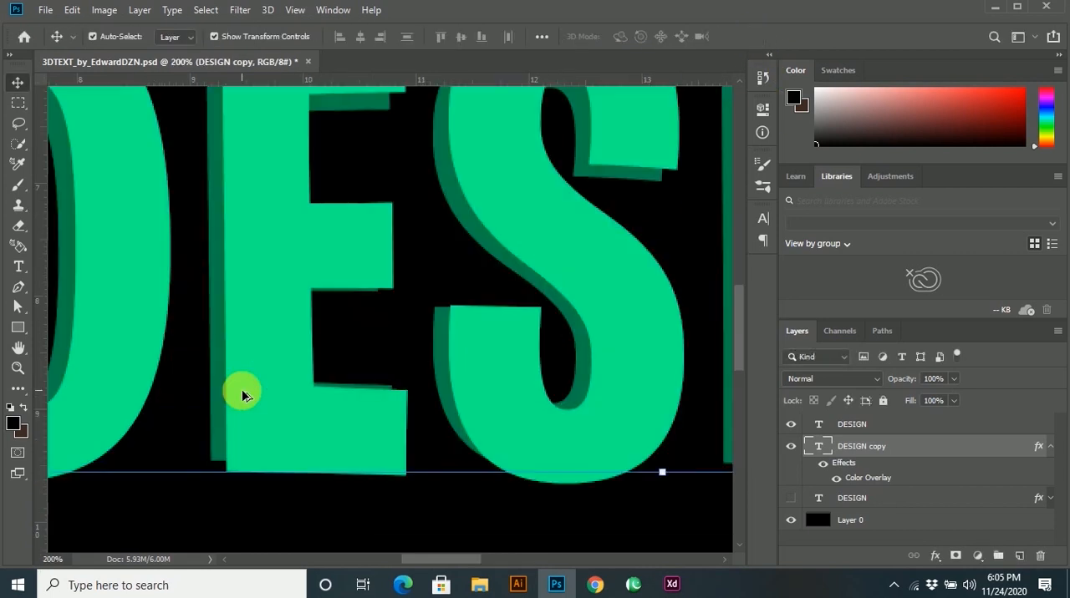
{"action": "key", "text": "p"}
{"action": "scroll", "coordinate": [219, 468], "scroll_direction": "up", "scroll_amount": 1}
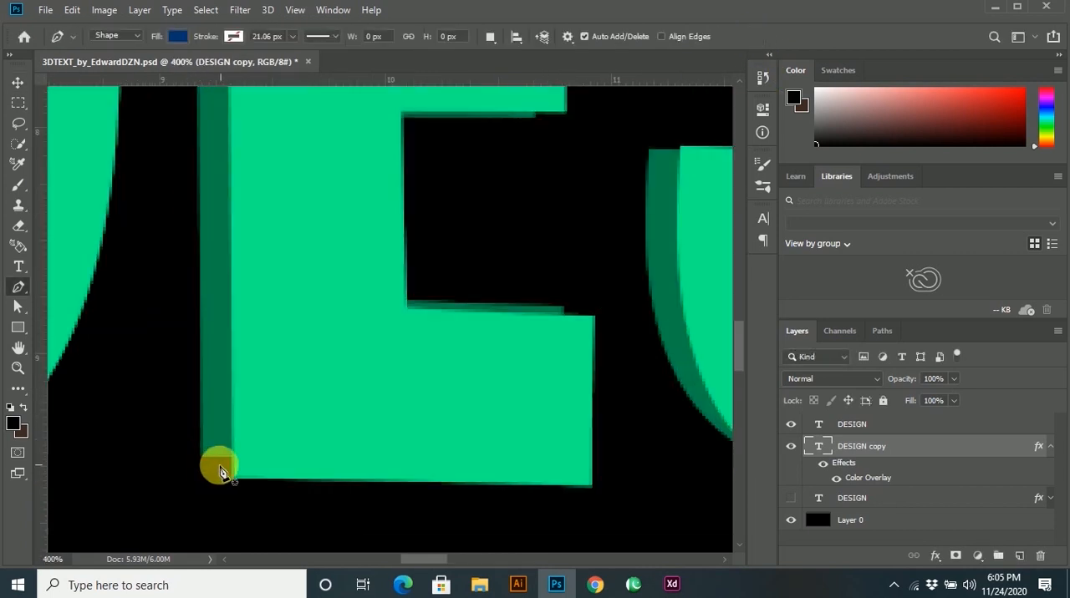
{"action": "left_click", "coordinate": [200, 457]}
{"action": "key", "text": "ctrl+z"}
{"action": "left_click_drag", "start_coordinate": [234, 478], "coordinate": [252, 447]}
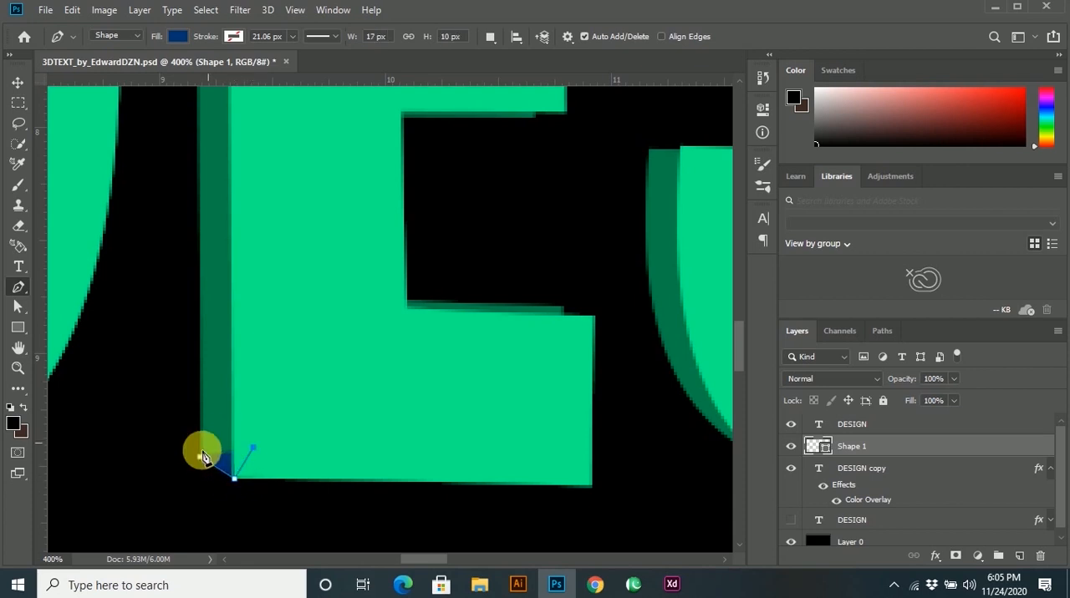
Recolour the triangle at the E's lower-left corner with the dark green sampled from the extrusion.
{"action": "double_click", "coordinate": [818, 447]}
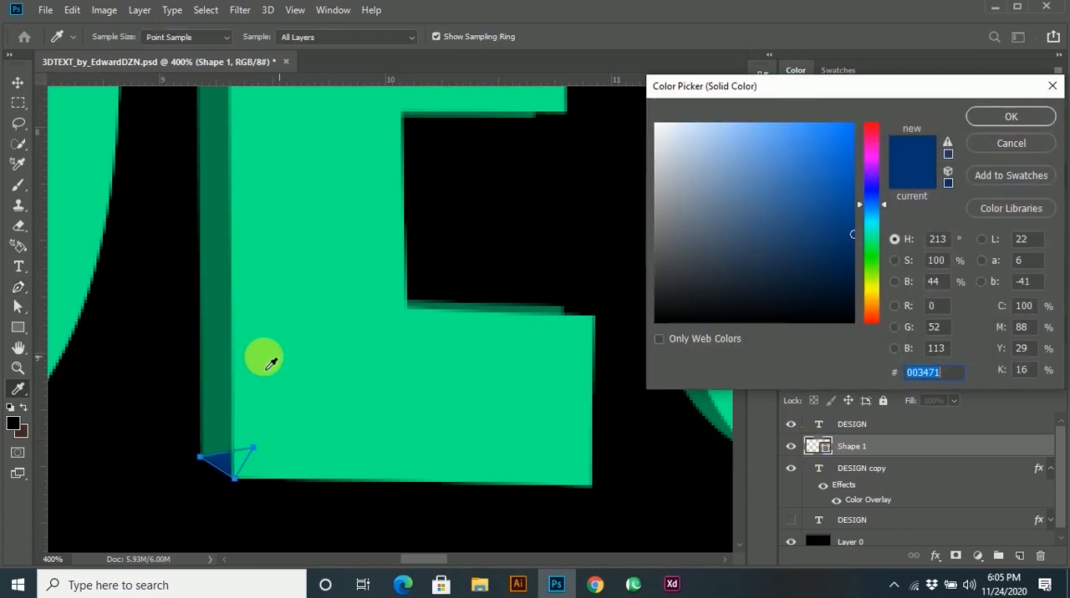
{"action": "left_click", "coordinate": [240, 362]}
{"action": "left_click", "coordinate": [989, 117]}
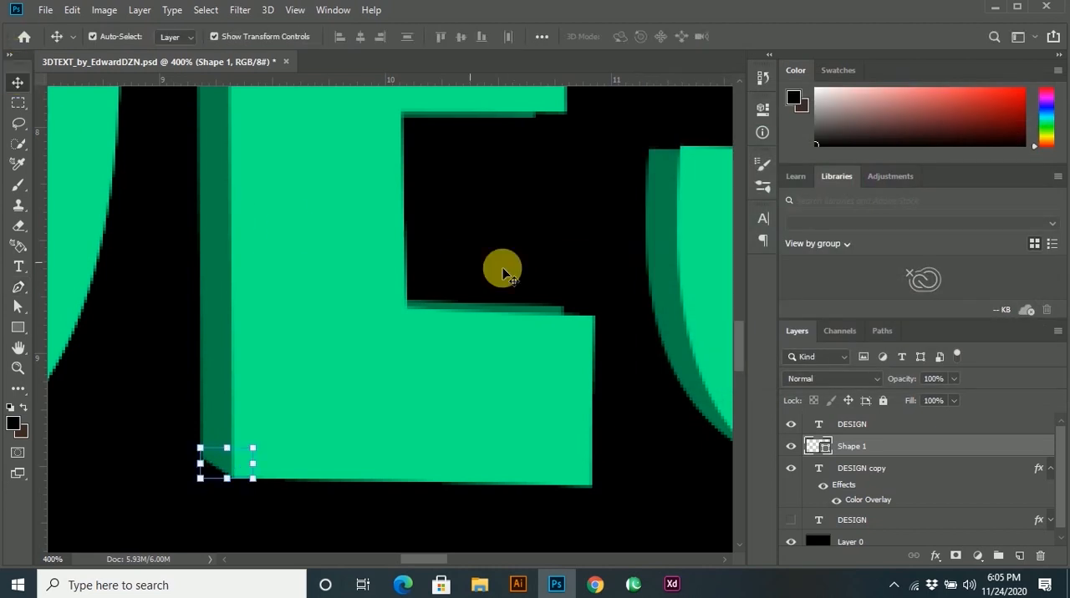
Draw a dark green Pen tool shape about 12 × 7 px joining the upper end corner of the E's lowest arm to its copy.
{"action": "scroll", "coordinate": [585, 286], "scroll_direction": "up", "scroll_amount": 2}
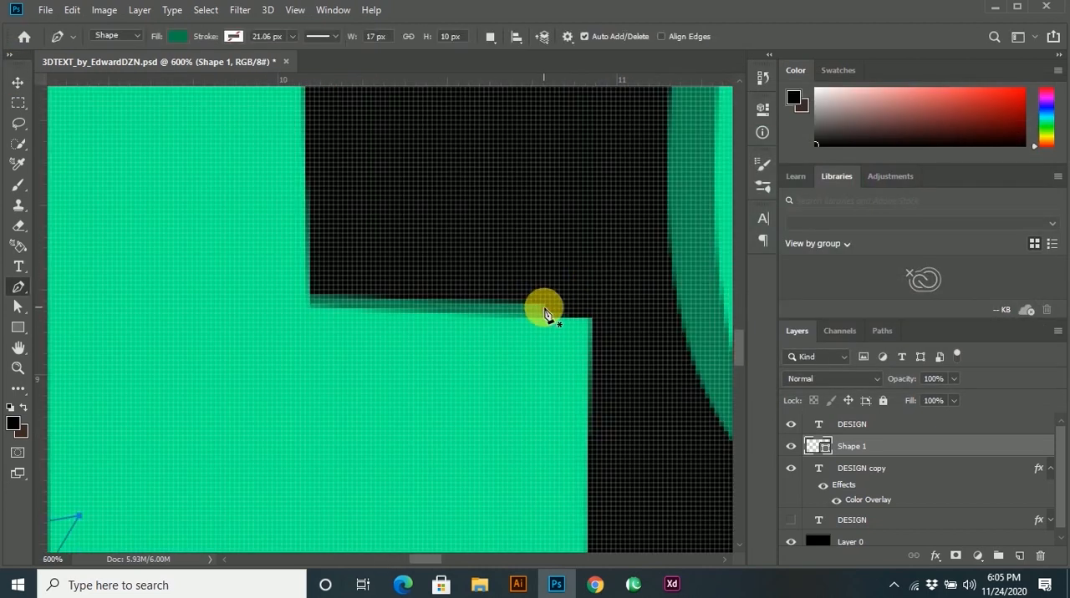
{"action": "left_click", "coordinate": [544, 306]}
{"action": "left_click_drag", "start_coordinate": [589, 319], "coordinate": [569, 337]}
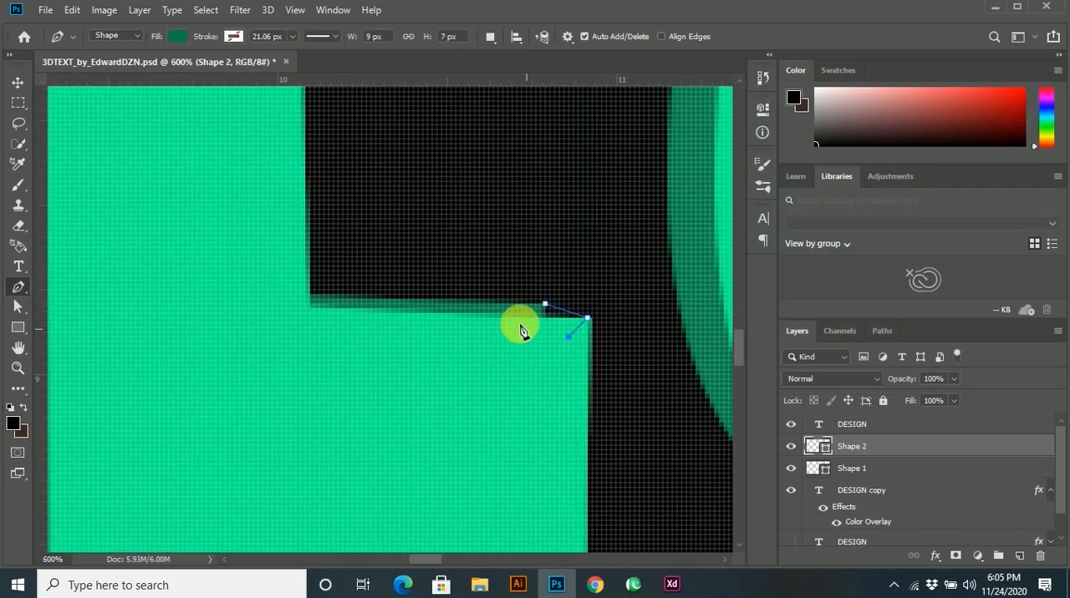
{"action": "left_click", "coordinate": [546, 307]}
{"action": "key", "text": "v"}
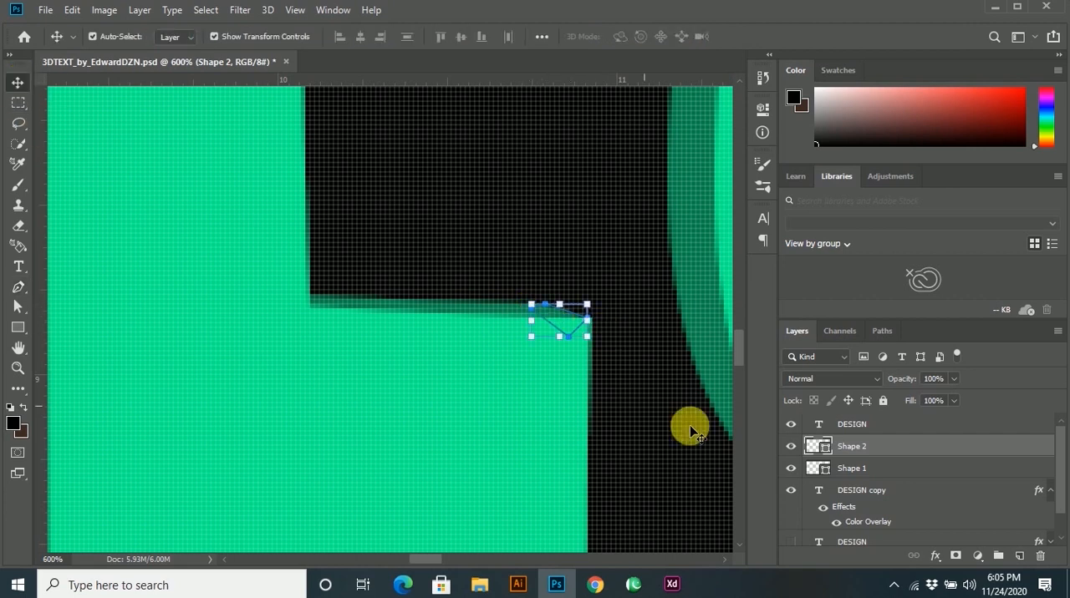
Draw a dark green Pen tool shape about 11 × 9 px bridging the corner of the S's lower stroke end and its copy.
{"action": "scroll", "coordinate": [556, 311], "scroll_direction": "down", "scroll_amount": 5}
{"action": "scroll", "coordinate": [556, 217], "scroll_direction": "up", "scroll_amount": 5}
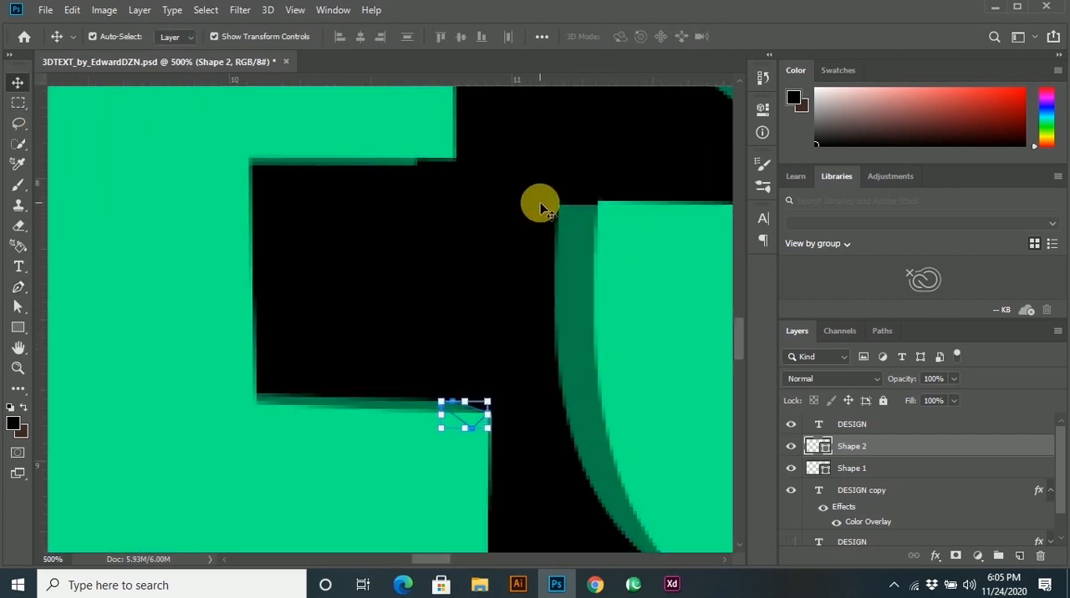
{"action": "key", "text": "p"}
{"action": "left_click", "coordinate": [558, 221]}
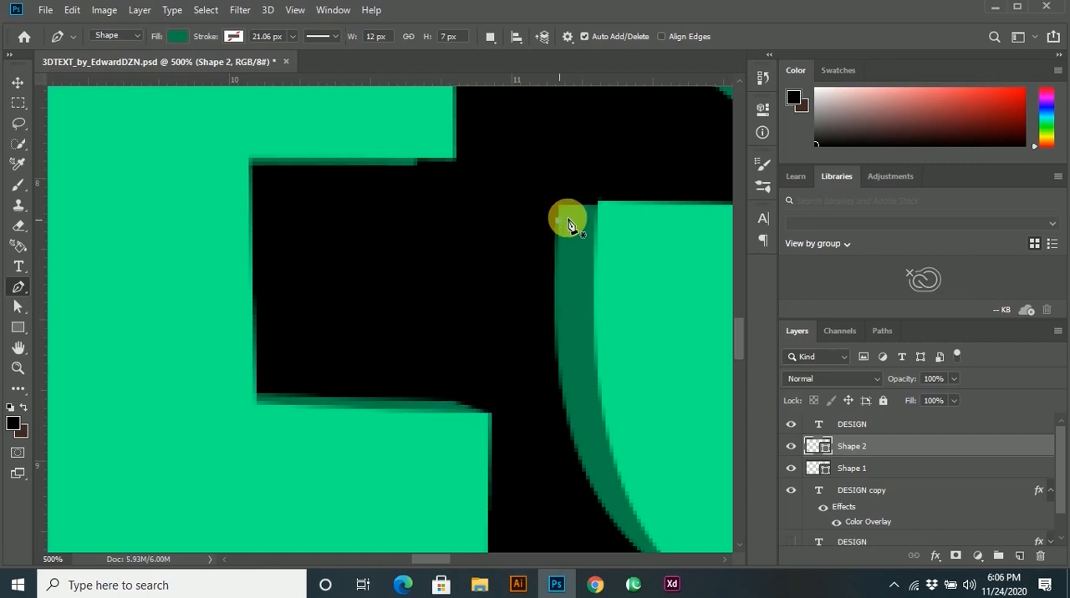
{"action": "left_click_drag", "start_coordinate": [598, 205], "coordinate": [600, 236]}
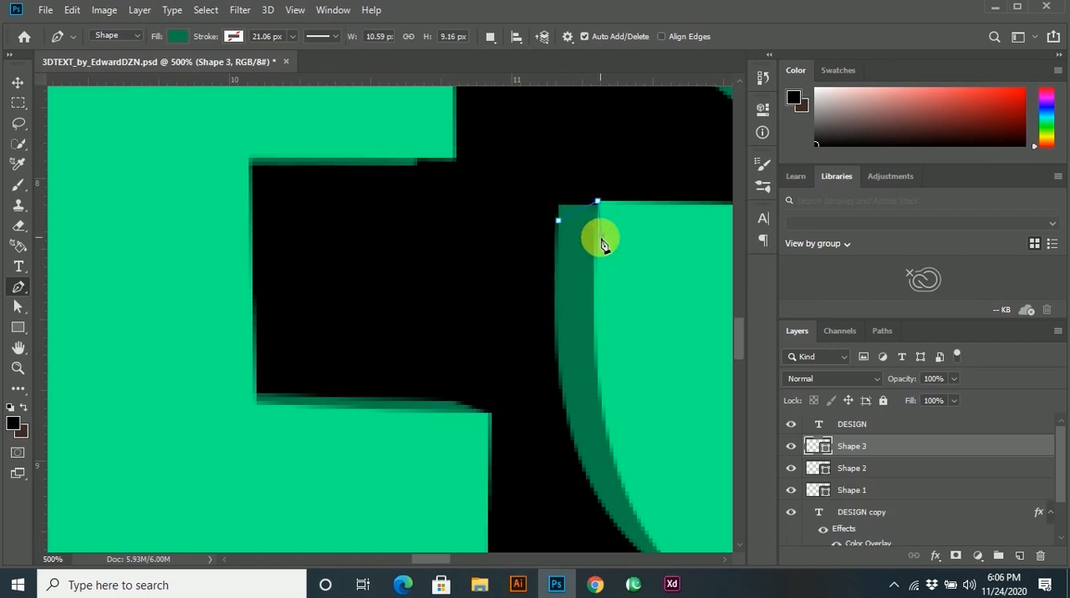
{"action": "left_click", "coordinate": [558, 222]}
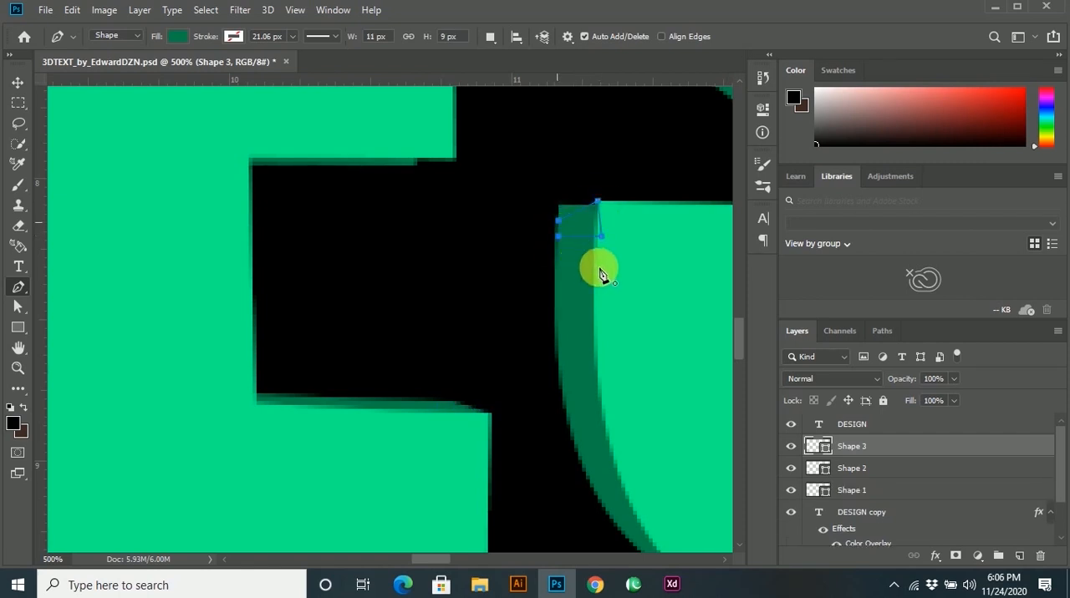
{"action": "key", "text": "v"}
{"action": "scroll", "coordinate": [599, 275], "scroll_direction": "down", "scroll_amount": 5}
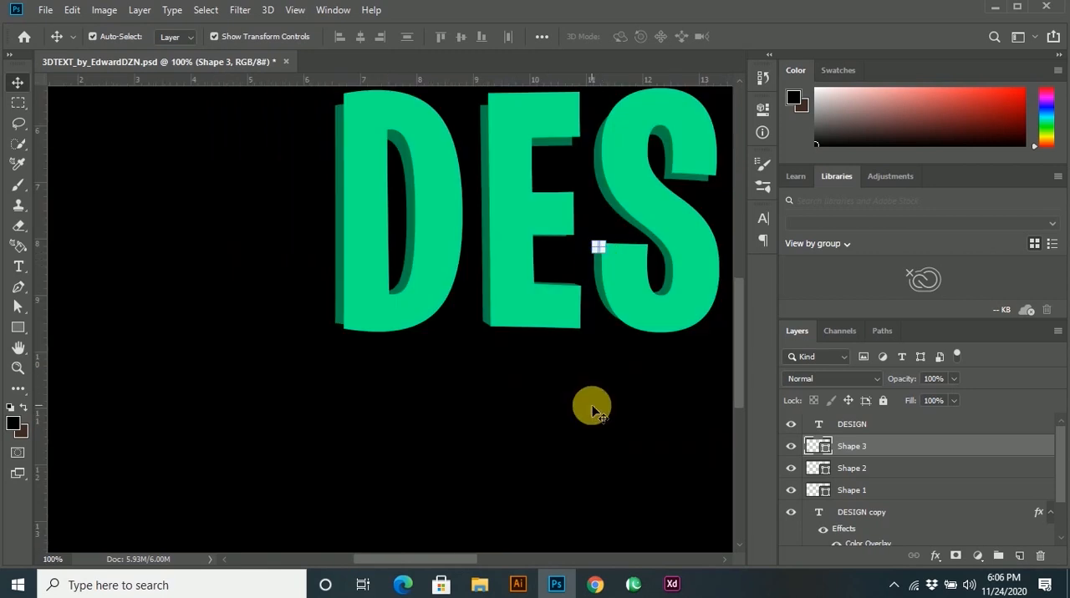
Draw a Pen tool triangle about 14 × 7 px joining the lower-left corners of the front D and its dark copy.
{"action": "left_click", "coordinate": [590, 409]}
{"action": "scroll", "coordinate": [348, 310], "scroll_direction": "up", "scroll_amount": 3}
{"action": "key", "text": "p"}
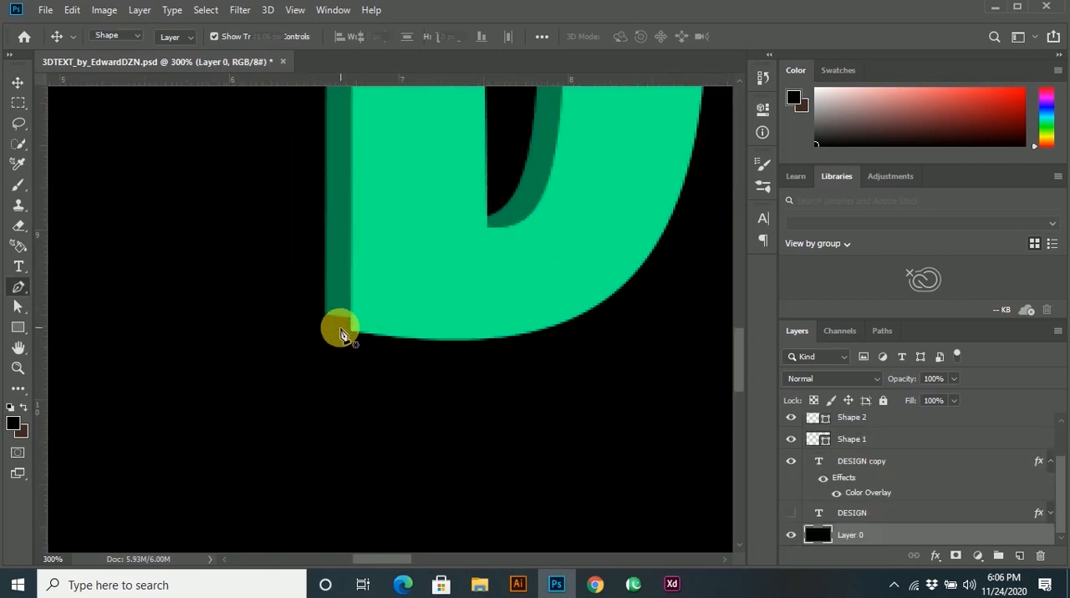
{"action": "left_click", "coordinate": [173, 37]}
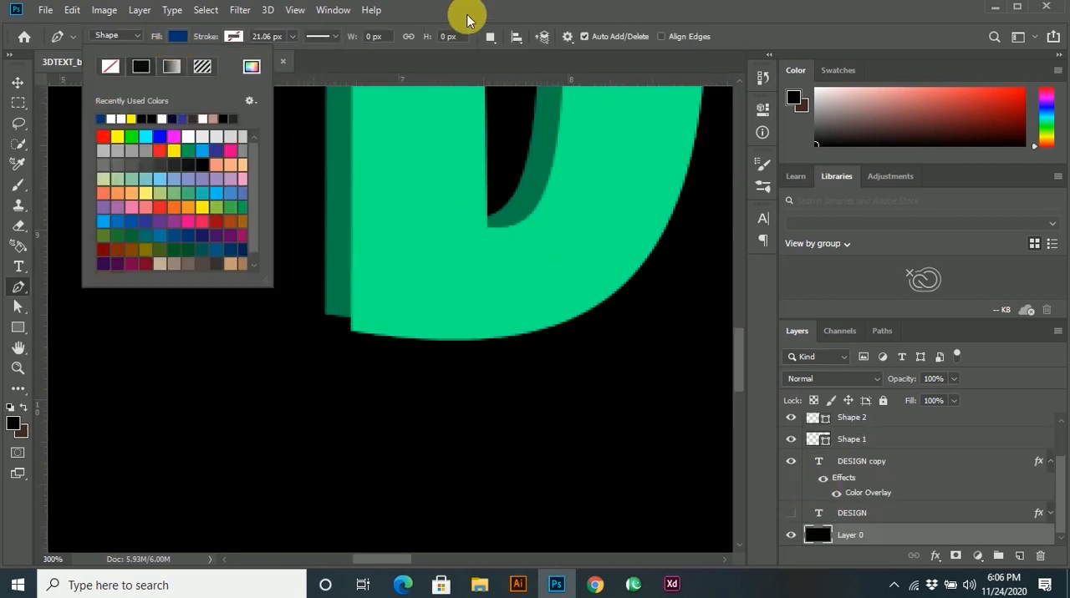
{"action": "key", "text": "Escape"}
{"action": "left_click", "coordinate": [324, 315]}
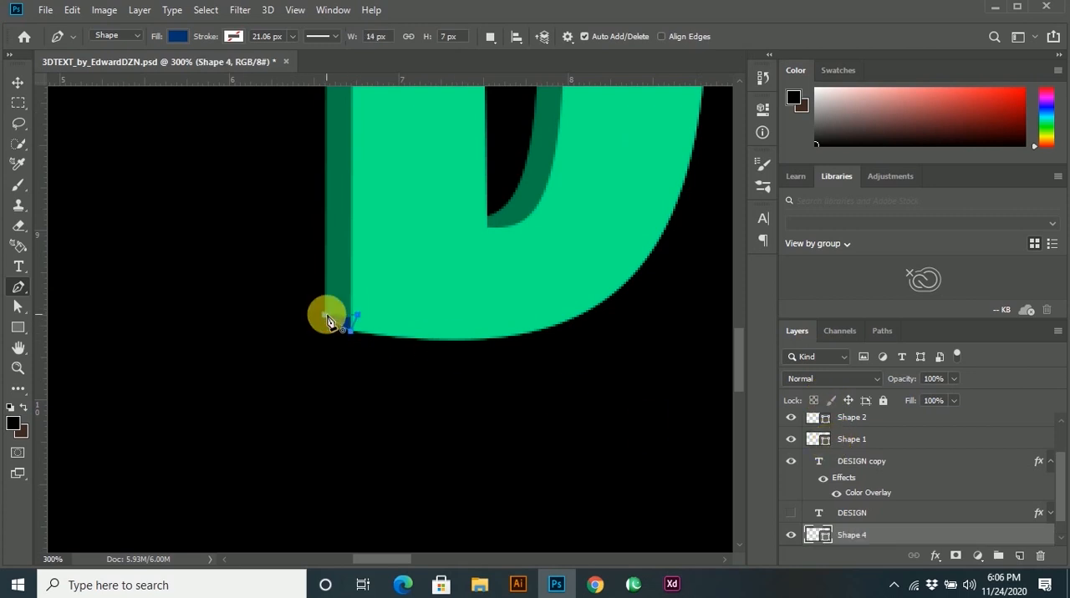
Recolour the triangle at the D's lower-left corner with the dark green sampled from the extrusion.
{"action": "double_click", "coordinate": [811, 536]}
{"action": "left_click", "coordinate": [345, 276]}
{"action": "left_click", "coordinate": [1009, 114]}
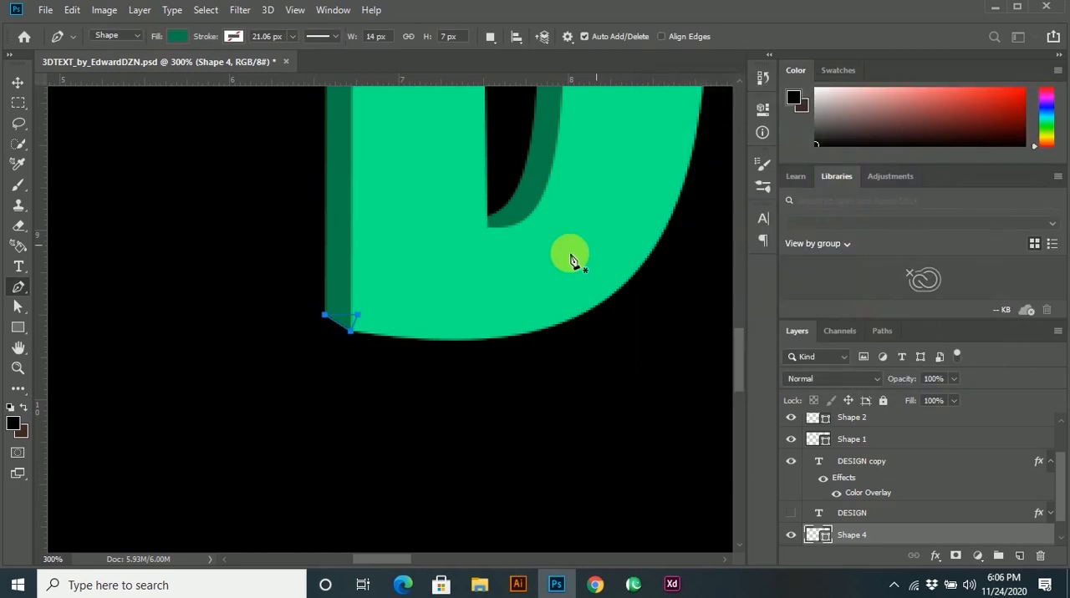
Draw a dark green Pen tool shape joining the upper-left corners of the front D and its dark copy.
{"action": "scroll", "coordinate": [570, 260], "scroll_direction": "up", "scroll_amount": 10}
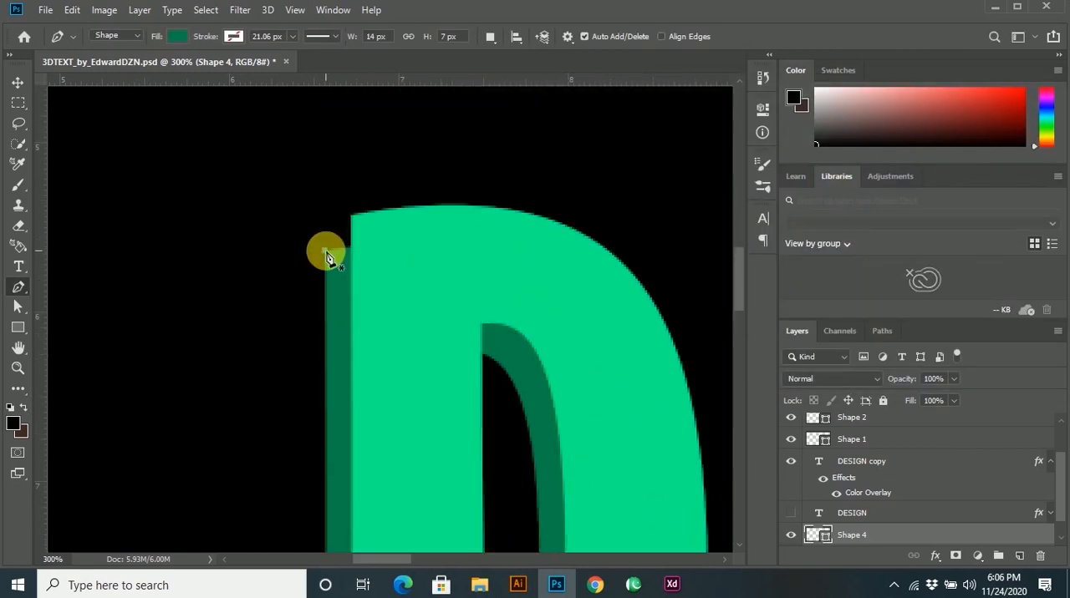
{"action": "left_click", "coordinate": [324, 251]}
{"action": "left_click", "coordinate": [369, 248]}
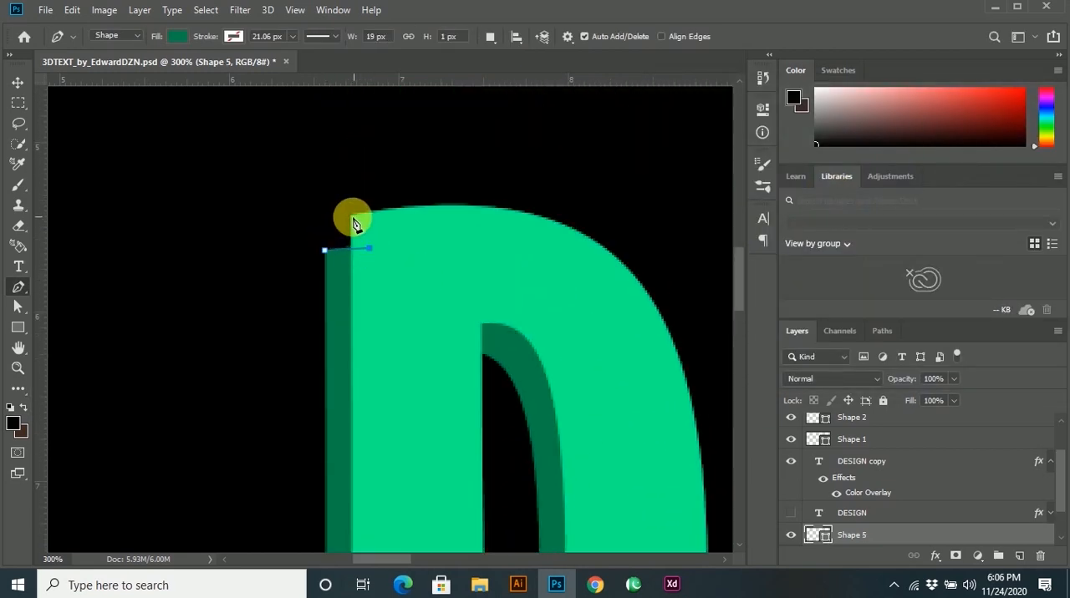
{"action": "left_click", "coordinate": [350, 215]}
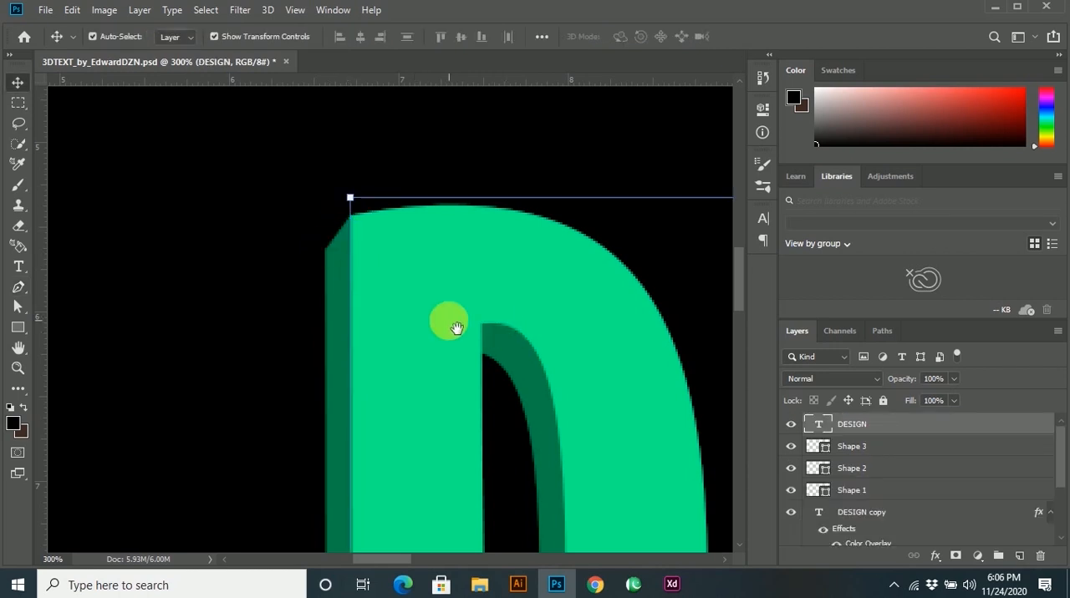
{"action": "left_click_drag", "start_coordinate": [456, 328], "coordinate": [393, 279]}
Draw a Pen tool shape about 12 × 15 px joining the upper-left corners of the front E and its dark copy.
{"action": "scroll", "coordinate": [394, 279], "scroll_direction": "down", "scroll_amount": 2}
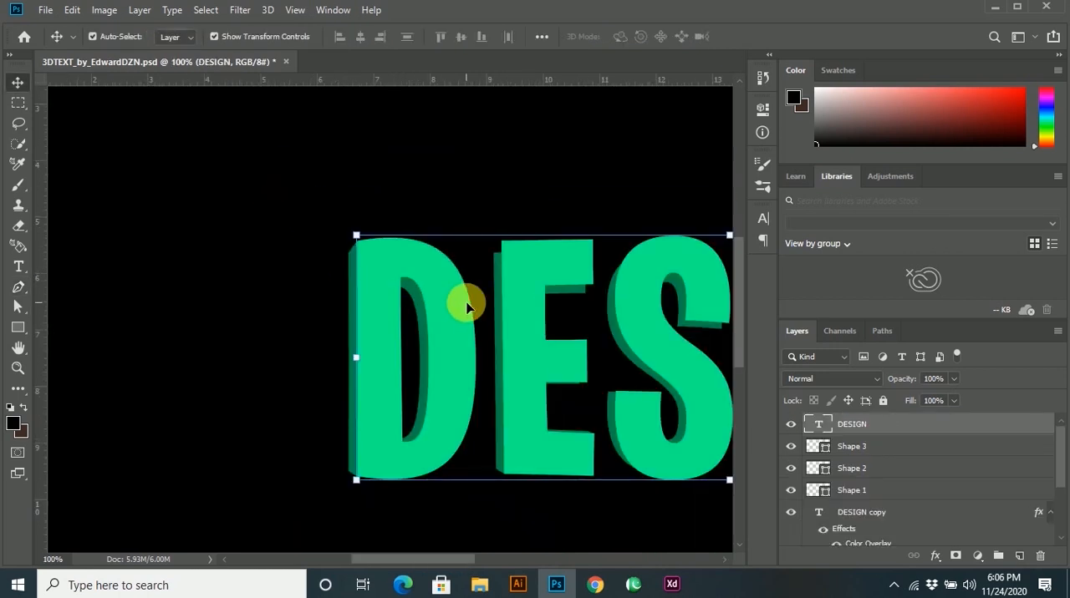
{"action": "key", "text": "p"}
{"action": "scroll", "coordinate": [535, 301], "scroll_direction": "up", "scroll_amount": 2}
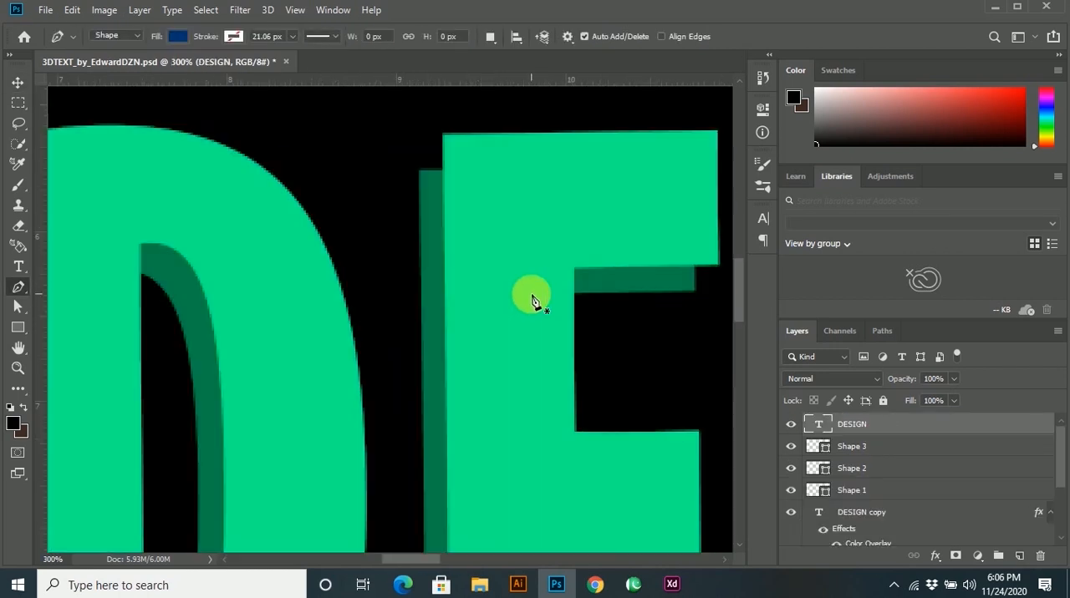
{"action": "left_click", "coordinate": [419, 170]}
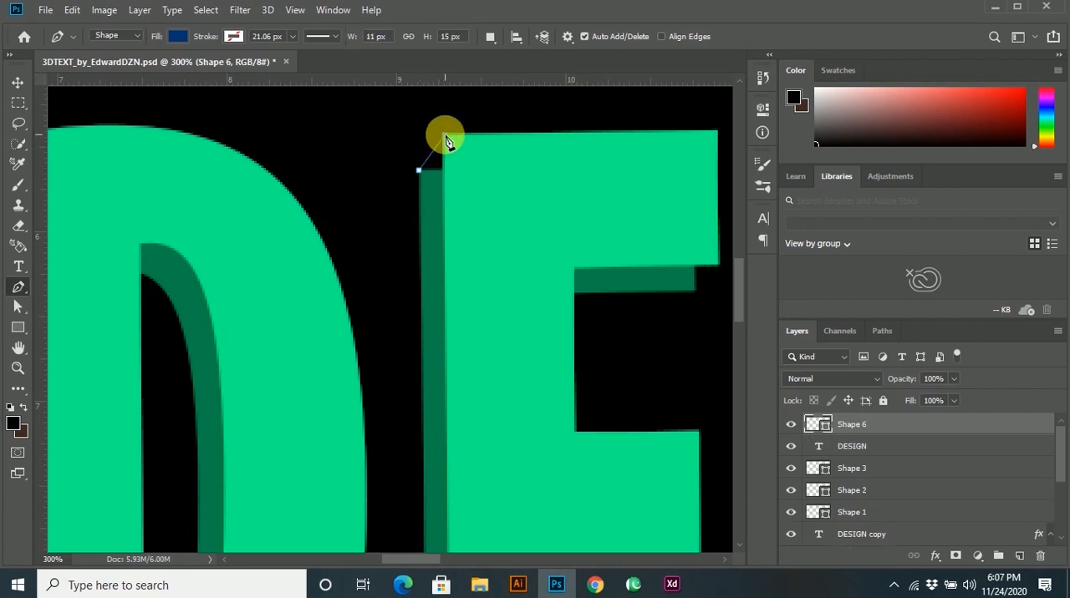
{"action": "left_click", "coordinate": [445, 134]}
{"action": "left_click", "coordinate": [448, 170]}
{"action": "left_click", "coordinate": [418, 170]}
Recolour the shape at the E's upper-left corner with the dark green sampled from the extrusion.
{"action": "double_click", "coordinate": [816, 424]}
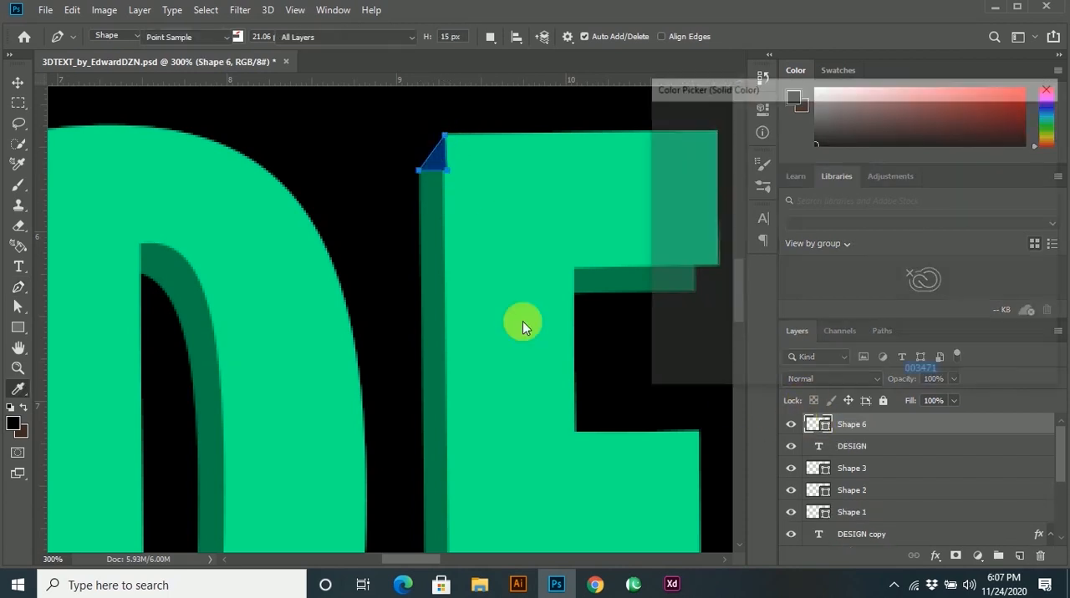
{"action": "left_click", "coordinate": [445, 306]}
{"action": "left_click", "coordinate": [984, 112]}
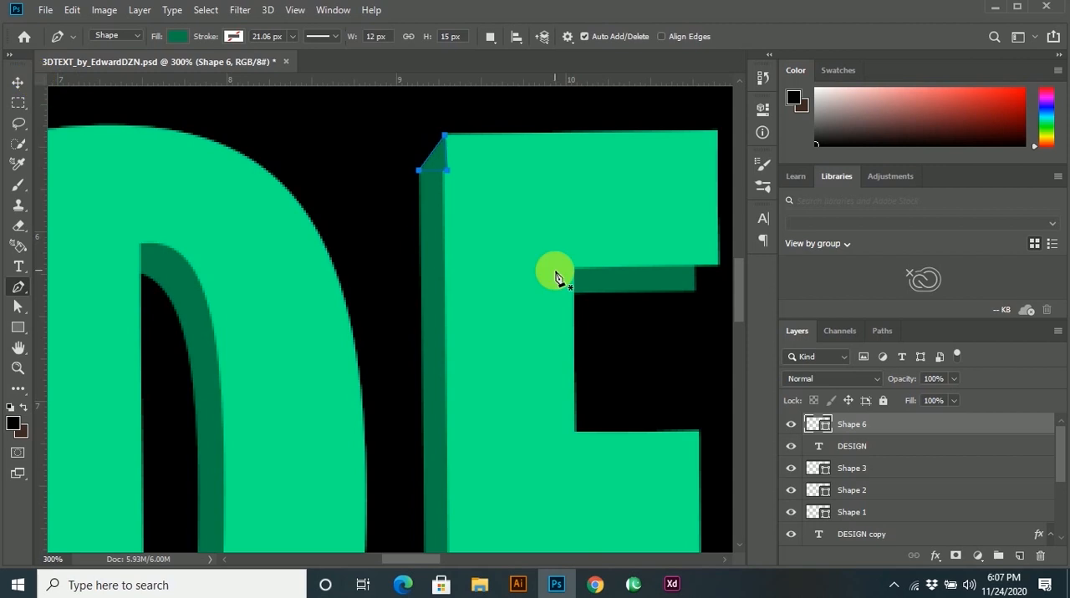
Draw a dark green Pen tool shape about 9 × 5 px joining the lower end corner of the E's middle arm to its copy.
{"action": "scroll", "coordinate": [555, 271], "scroll_direction": "down", "scroll_amount": 5}
{"action": "left_click", "coordinate": [678, 337]}
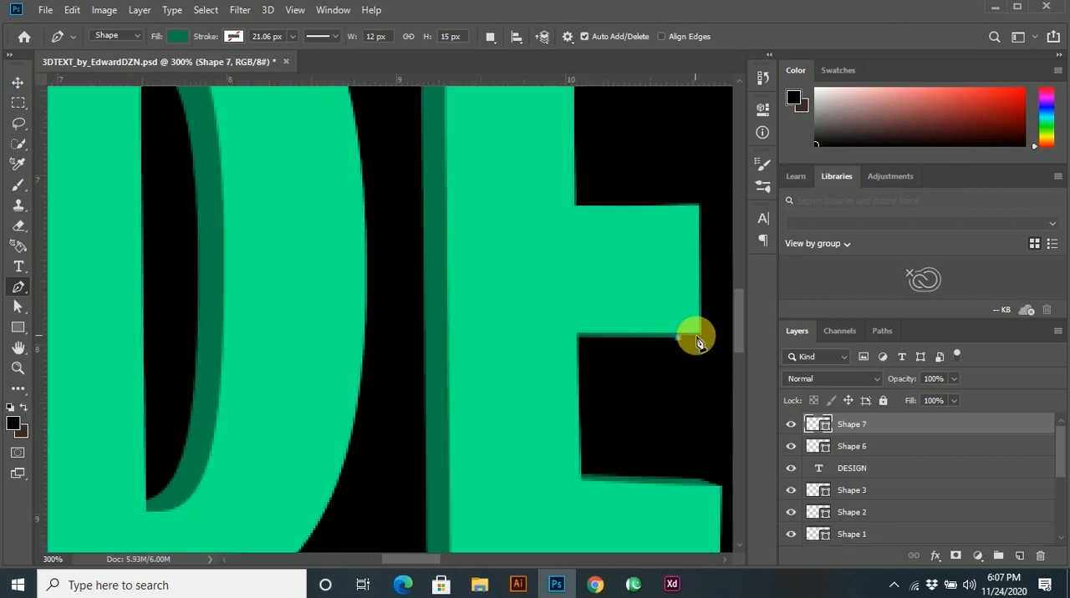
{"action": "left_click", "coordinate": [700, 333]}
{"action": "left_click", "coordinate": [678, 338]}
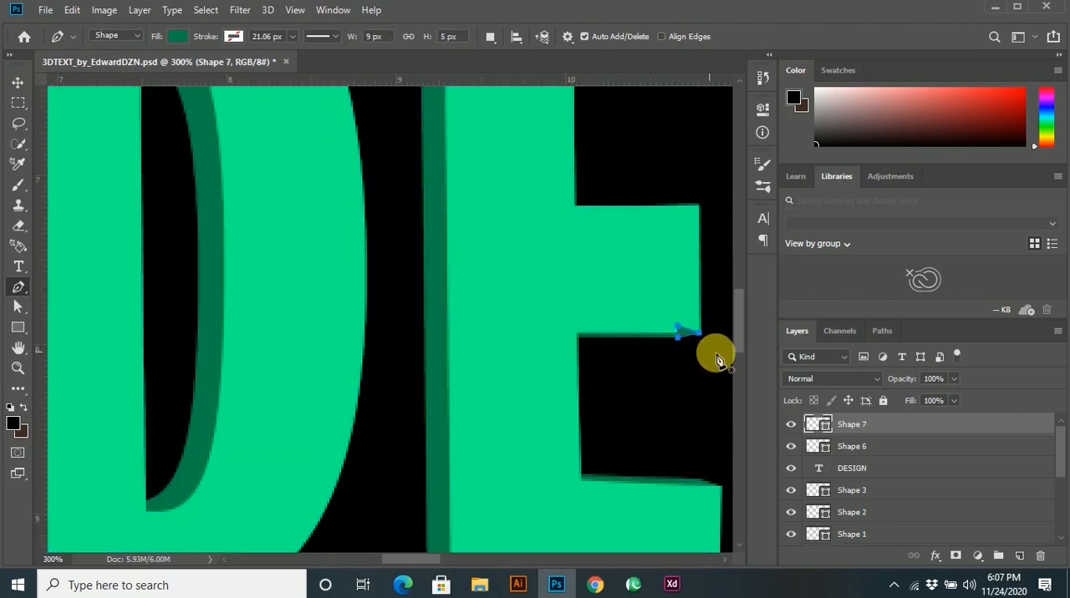
Draw a dark green Pen tool shape about 16 × 16 px bridging the lower end corner of the E's top arm and its copy.
{"action": "scroll", "coordinate": [706, 372], "scroll_direction": "up", "scroll_amount": 3}
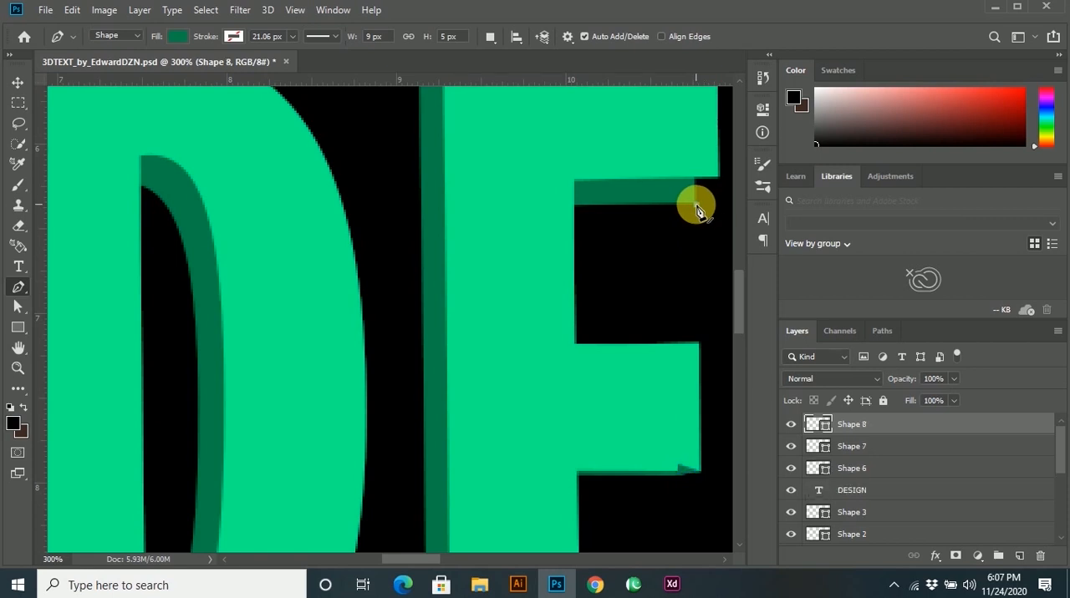
{"action": "left_click", "coordinate": [700, 168]}
{"action": "left_click", "coordinate": [679, 168]}
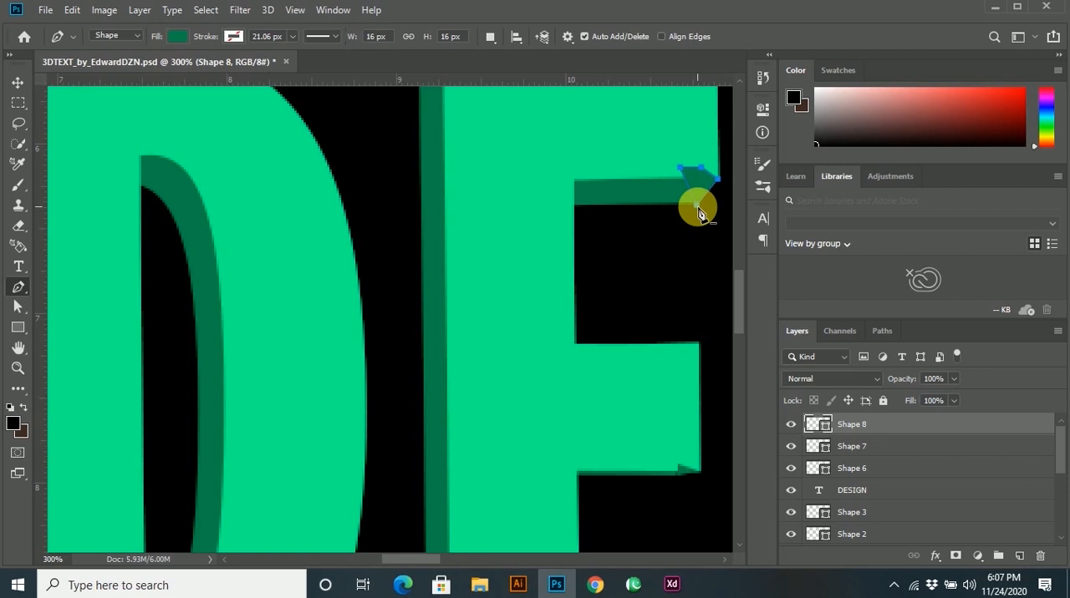
Move the front DESIGN text layer above the newly drawn E shapes in the layer order.
{"action": "scroll", "coordinate": [673, 436], "scroll_direction": "down", "scroll_amount": 3}
{"action": "scroll", "coordinate": [678, 434], "scroll_direction": "up", "scroll_amount": 2}
{"action": "left_click_drag", "start_coordinate": [853, 486], "coordinate": [867, 418]}
Draw a Pen tool shape about 13 × 13 px joining the lower-left corners of the front I and its dark copy.
{"action": "scroll", "coordinate": [694, 348], "scroll_direction": "down", "scroll_amount": 6}
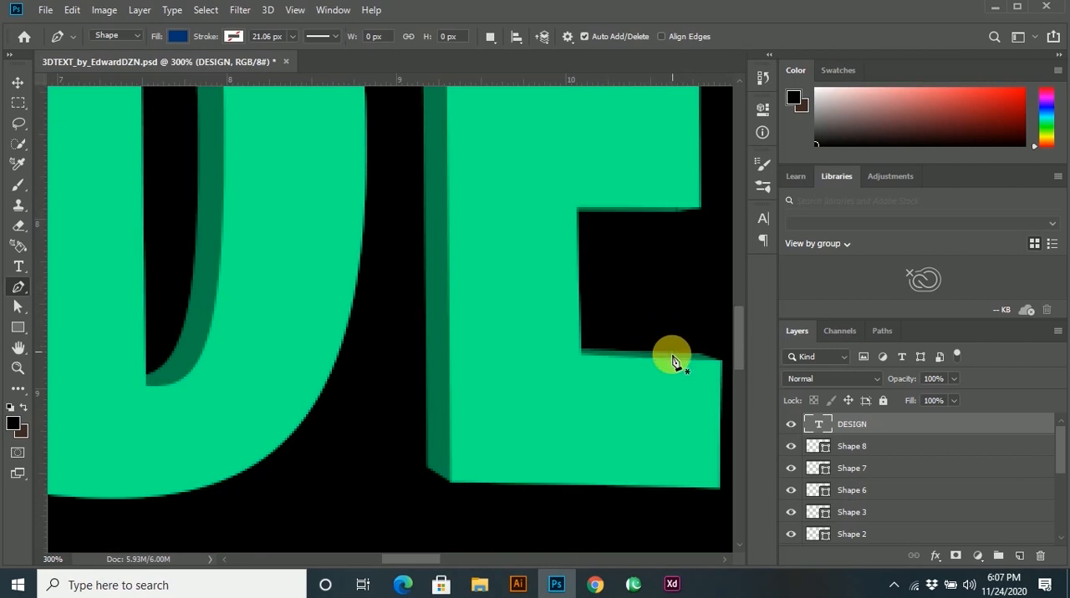
{"action": "left_click_drag", "start_coordinate": [401, 562], "coordinate": [470, 561]}
{"action": "left_click", "coordinate": [392, 471]}
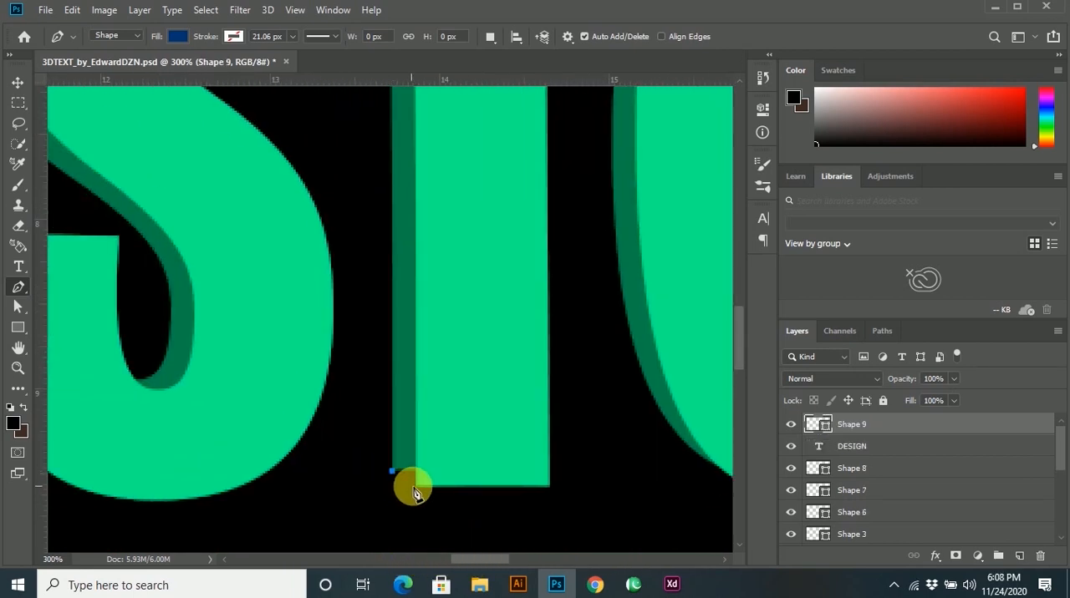
{"action": "left_click_drag", "start_coordinate": [416, 487], "coordinate": [423, 457]}
{"action": "left_click", "coordinate": [392, 471]}
Recolour the I's lower corner shape with the sampled dark green #03824b and place its layer below the front DESIGN text.
{"action": "double_click", "coordinate": [817, 424]}
{"action": "left_click", "coordinate": [403, 346]}
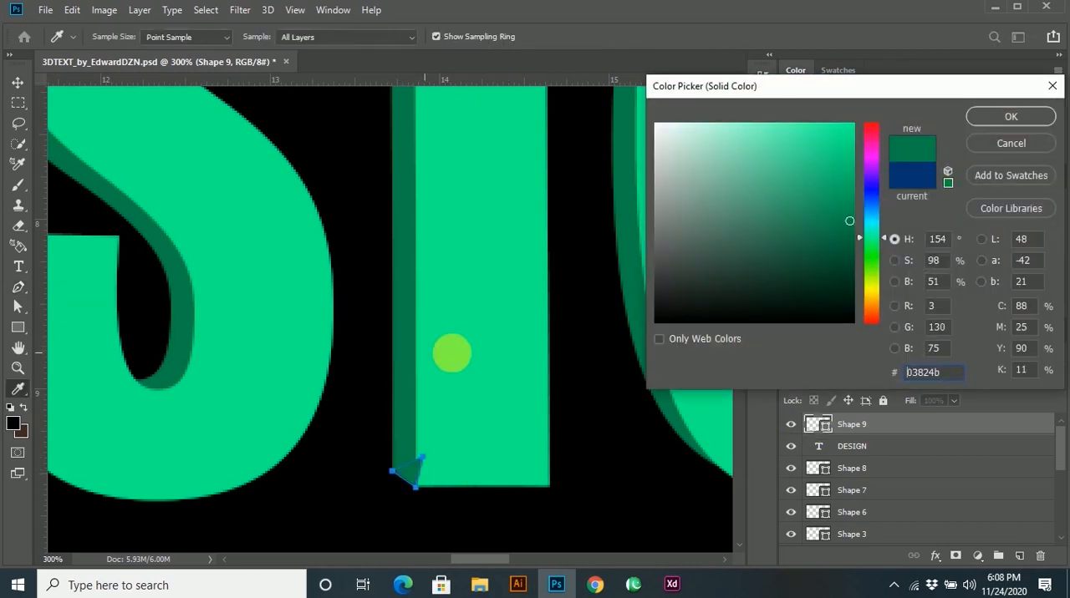
{"action": "left_click", "coordinate": [1009, 117]}
{"action": "left_click_drag", "start_coordinate": [853, 422], "coordinate": [852, 456]}
Draw a dark green Pen tool shape about 19 × 22 px joining the upper-left corners of the front I and its copy.
{"action": "scroll", "coordinate": [593, 367], "scroll_direction": "down", "scroll_amount": 1}
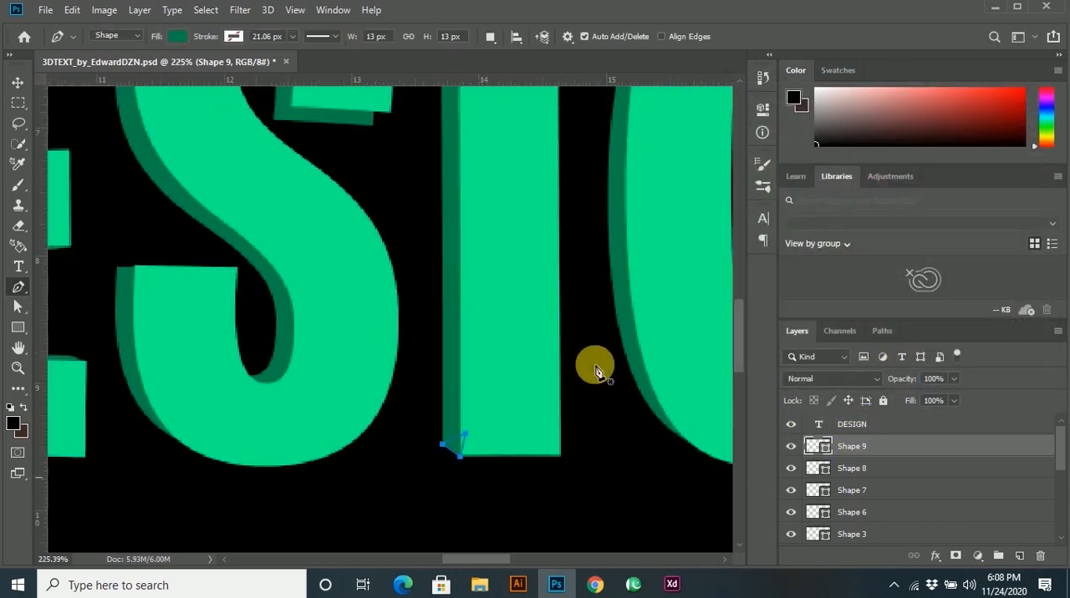
{"action": "scroll", "coordinate": [593, 368], "scroll_direction": "down", "scroll_amount": 2}
{"action": "scroll", "coordinate": [539, 139], "scroll_direction": "up", "scroll_amount": 2}
{"action": "scroll", "coordinate": [474, 201], "scroll_direction": "up", "scroll_amount": 1}
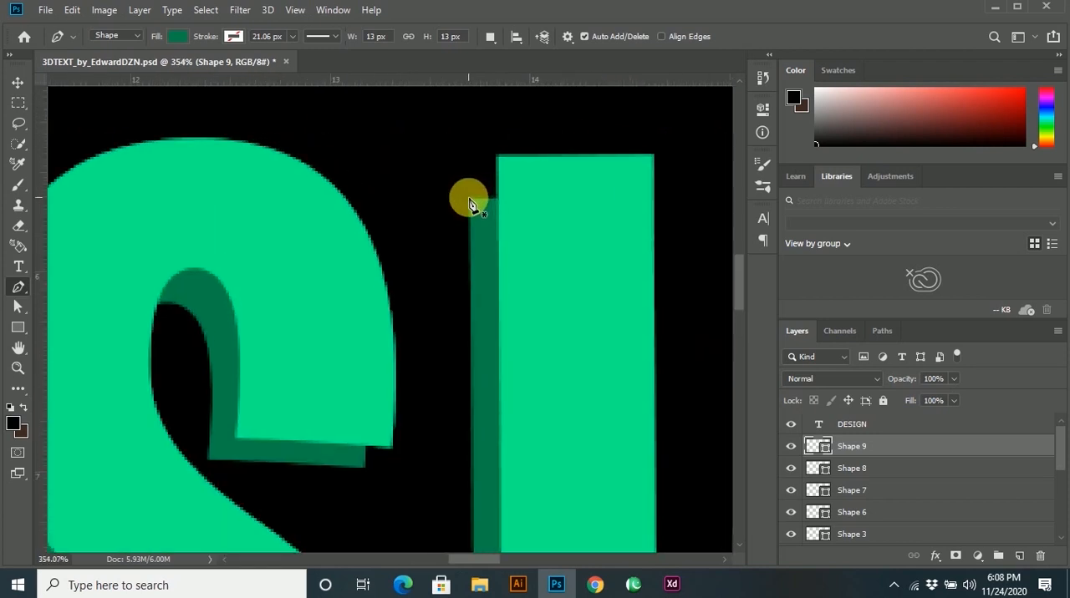
{"action": "left_click", "coordinate": [469, 199]}
{"action": "left_click", "coordinate": [496, 155]}
{"action": "left_click", "coordinate": [524, 185]}
{"action": "left_click", "coordinate": [470, 200]}
{"action": "key", "text": "ctrl+z"}
{"action": "left_click", "coordinate": [517, 215]}
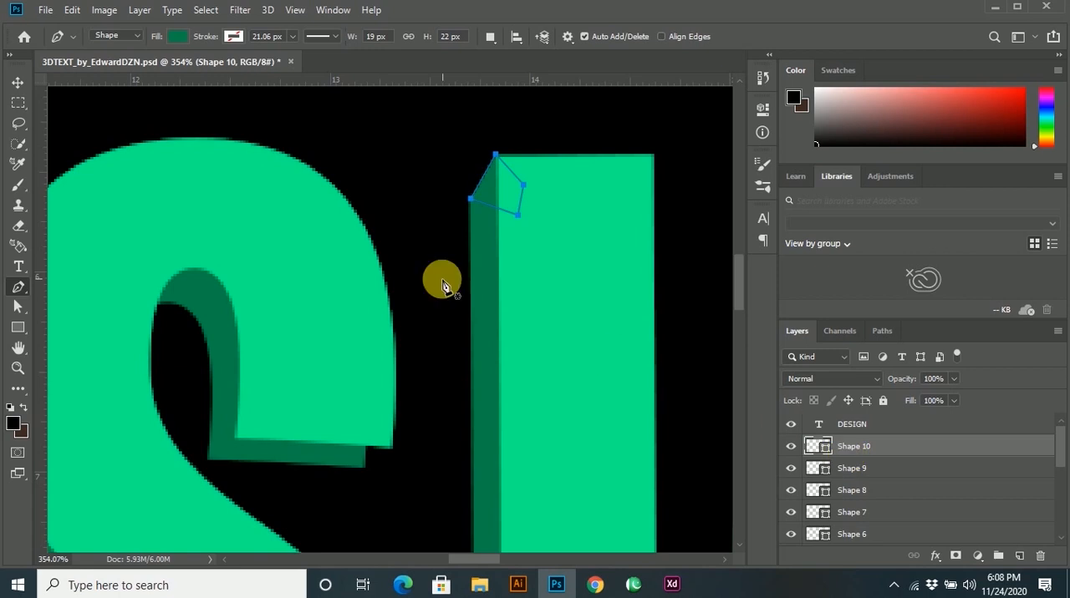
Draw a dark green Pen tool triangle about 12 × 11 px joining the lower end corner of the G's upper stroke to its copy.
{"action": "scroll", "coordinate": [468, 284], "scroll_direction": "down", "scroll_amount": 3}
{"action": "scroll", "coordinate": [502, 280], "scroll_direction": "up", "scroll_amount": 2}
{"action": "scroll", "coordinate": [512, 274], "scroll_direction": "up", "scroll_amount": 1}
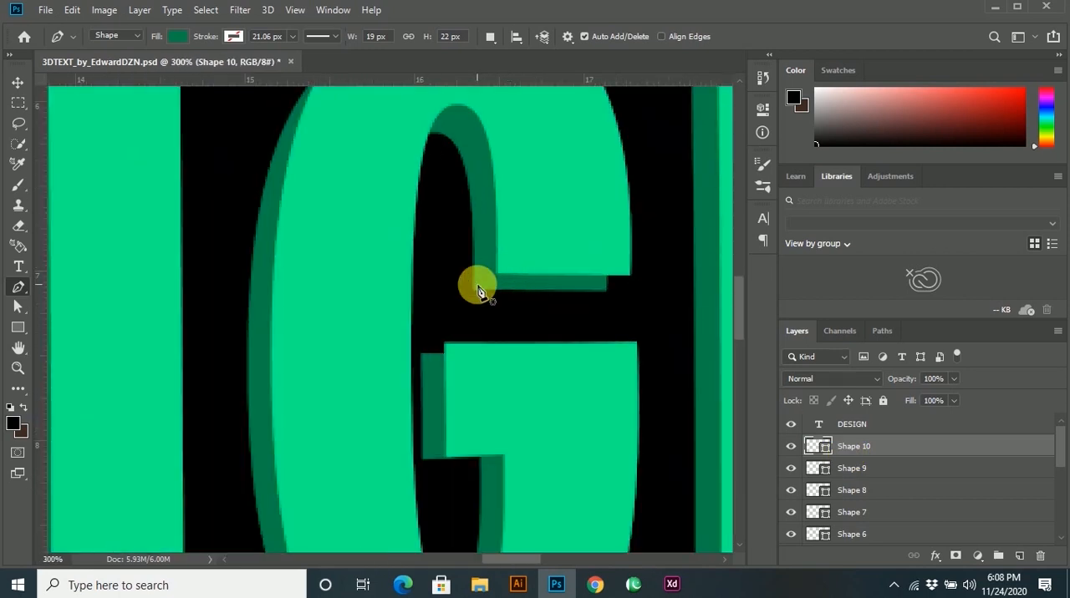
{"action": "left_click", "coordinate": [603, 267]}
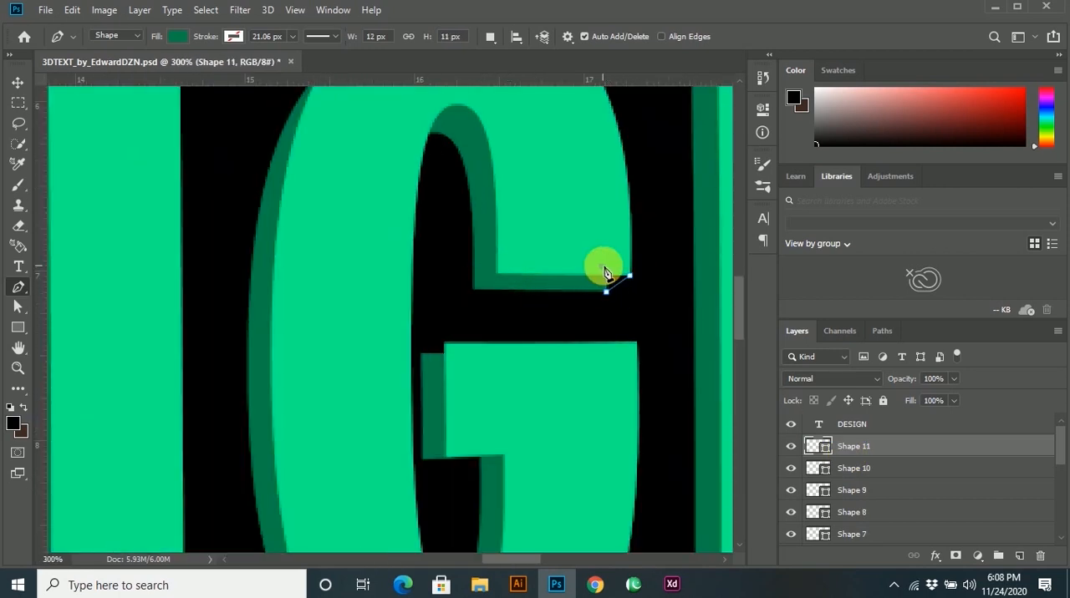
{"action": "left_click", "coordinate": [629, 275]}
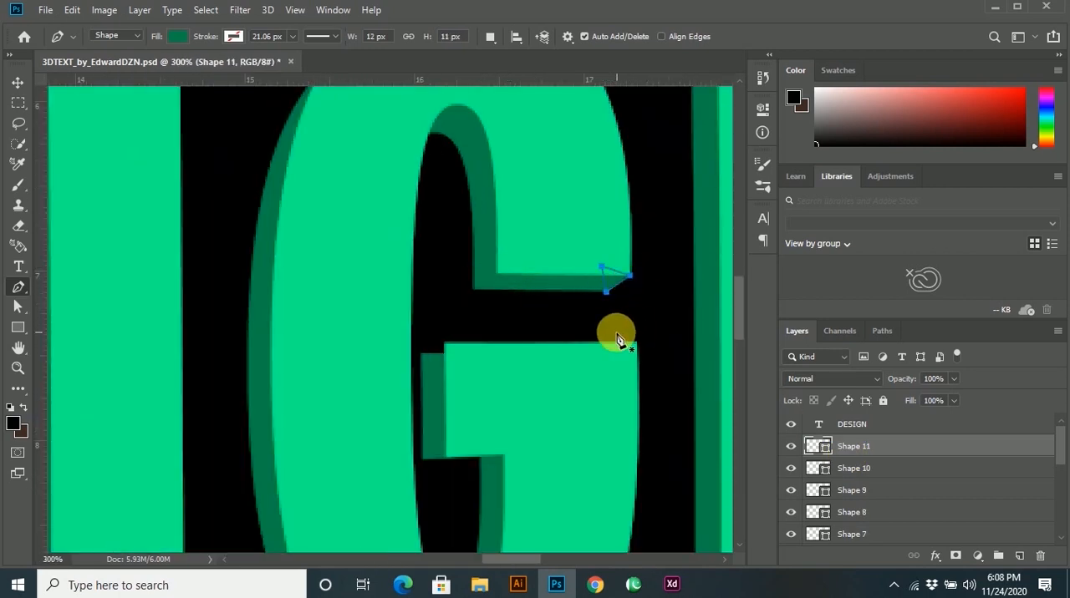
Draw a dark green Pen tool shape about 13 × 7 px bridging the upper-left corner of the G's crossbar and its copy.
{"action": "left_click", "coordinate": [443, 342]}
{"action": "left_click", "coordinate": [419, 355]}
{"action": "left_click", "coordinate": [443, 342]}
Draw a dark green Pen tool shape about 16 × 15 px joining the upper-left corner of the N's left stem to its copy.
{"action": "scroll", "coordinate": [491, 386], "scroll_direction": "down", "scroll_amount": 3}
{"action": "scroll", "coordinate": [499, 384], "scroll_direction": "down", "scroll_amount": 3}
{"action": "scroll", "coordinate": [621, 324], "scroll_direction": "up", "scroll_amount": 2}
{"action": "scroll", "coordinate": [396, 178], "scroll_direction": "up", "scroll_amount": 3}
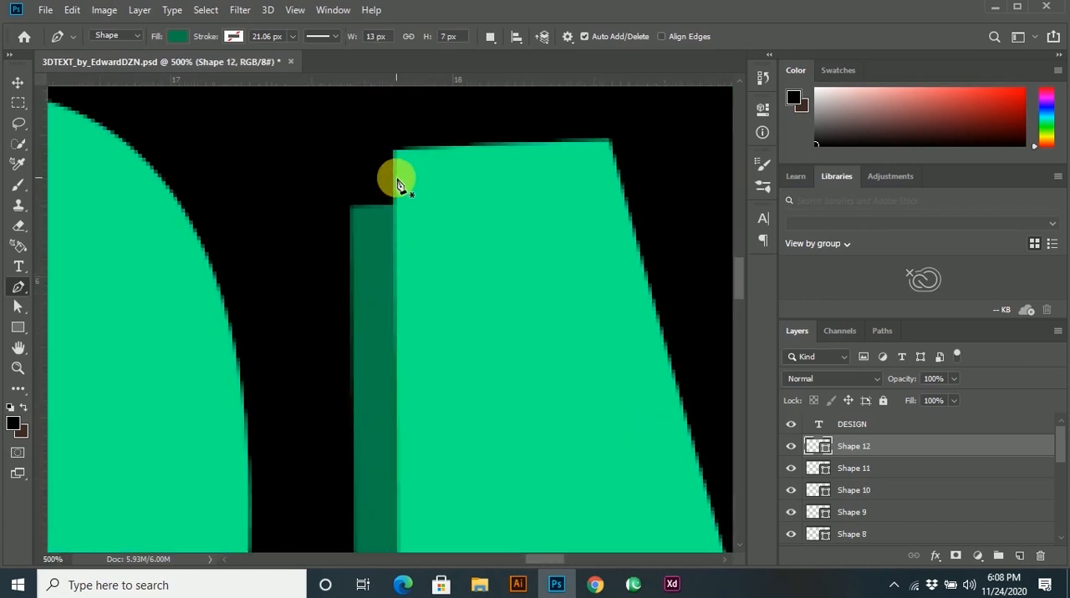
{"action": "left_click", "coordinate": [401, 159]}
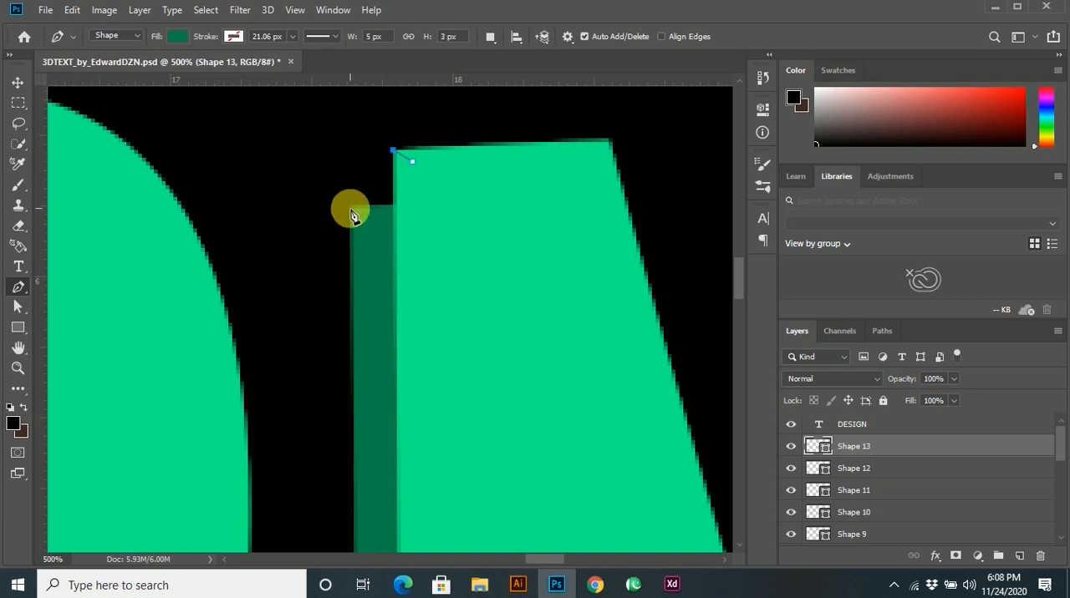
{"action": "left_click_drag", "start_coordinate": [354, 208], "coordinate": [416, 208]}
Draw a dark green Pen tool shape about 12 × 12 px joining the lower-left corner of the N's left stem to its copy.
{"action": "scroll", "coordinate": [434, 209], "scroll_direction": "down", "scroll_amount": 3}
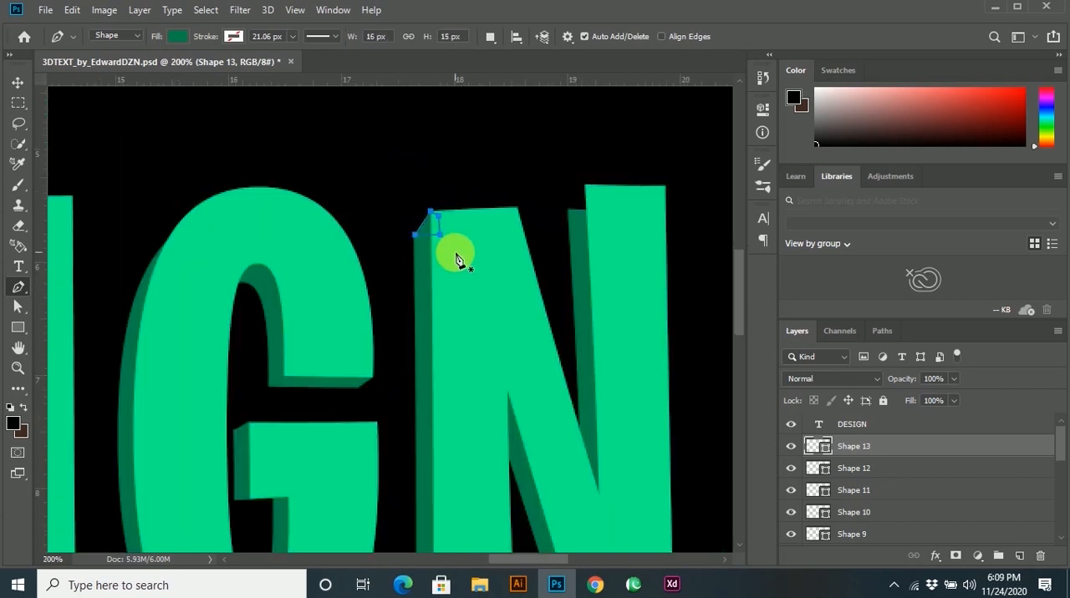
{"action": "scroll", "coordinate": [451, 368], "scroll_direction": "down", "scroll_amount": 3}
{"action": "scroll", "coordinate": [401, 310], "scroll_direction": "up", "scroll_amount": 3}
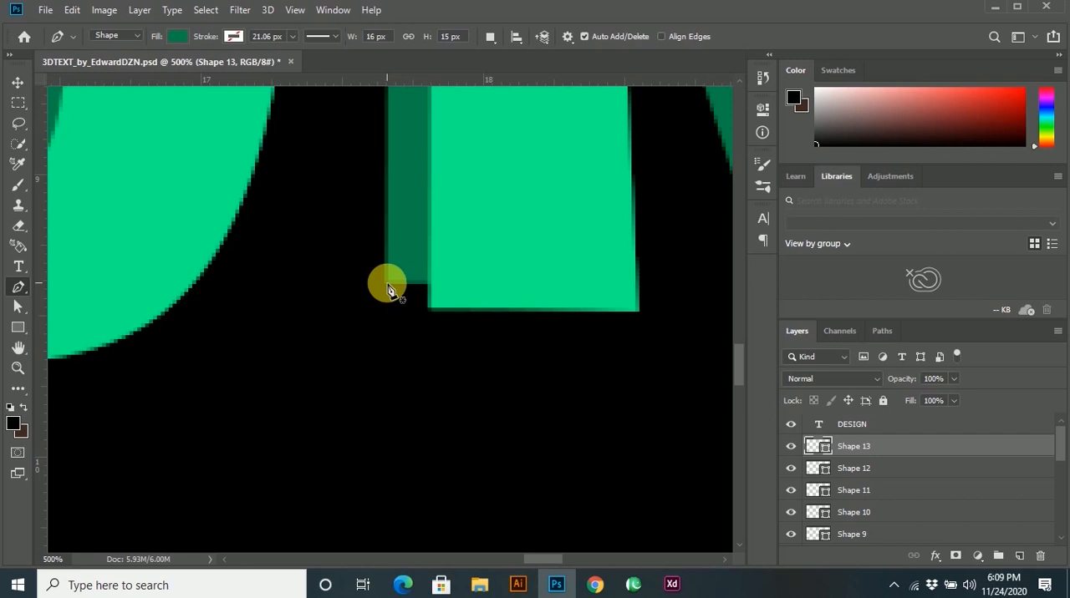
{"action": "left_click", "coordinate": [387, 285]}
{"action": "left_click", "coordinate": [431, 312]}
{"action": "left_click", "coordinate": [435, 280]}
{"action": "left_click", "coordinate": [388, 285]}
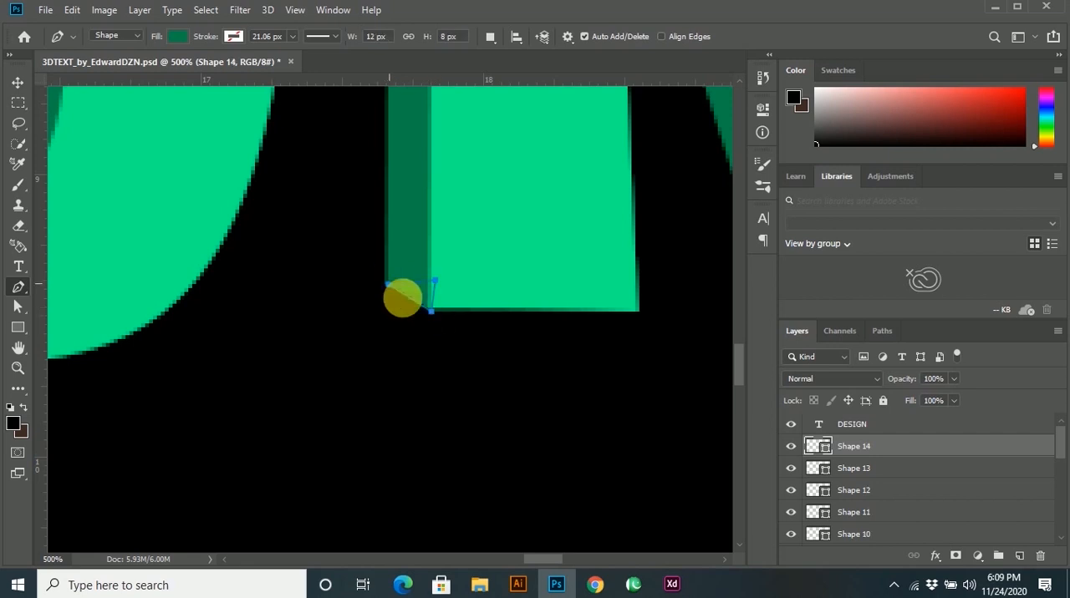
{"action": "scroll", "coordinate": [430, 290], "scroll_direction": "up", "scroll_amount": 2}
{"action": "left_click", "coordinate": [404, 254]}
{"action": "left_click", "coordinate": [372, 282]}
{"action": "scroll", "coordinate": [430, 302], "scroll_direction": "down", "scroll_amount": 6}
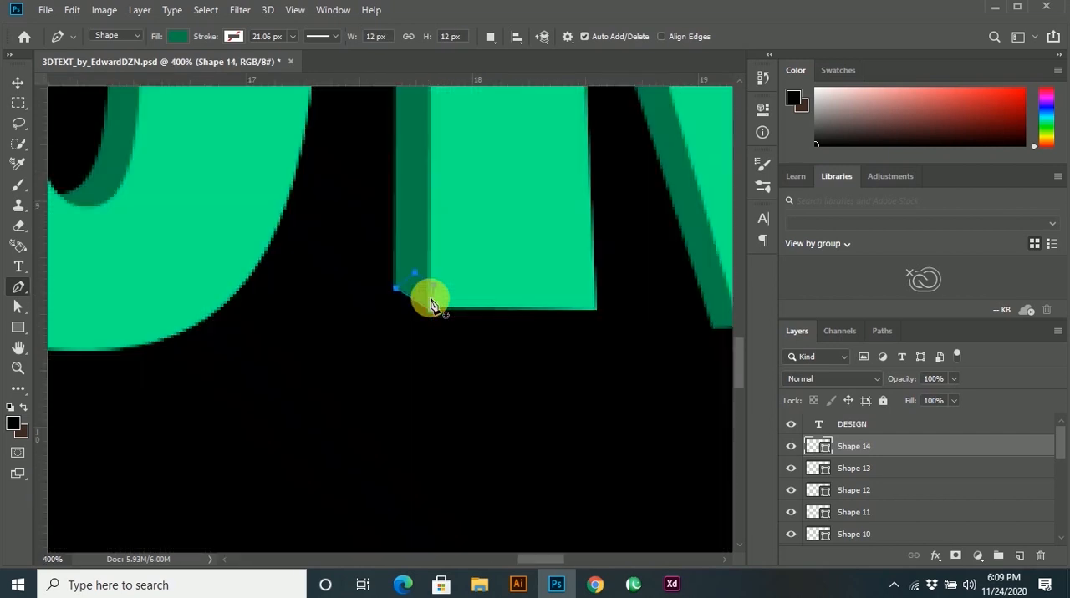
Draw a dark green Pen tool shape about 18 × 15 px joining the lower corner of the N's diagonal to its copy.
{"action": "scroll", "coordinate": [505, 311], "scroll_direction": "up", "scroll_amount": 4}
{"action": "left_click", "coordinate": [511, 286]}
{"action": "left_click", "coordinate": [559, 322]}
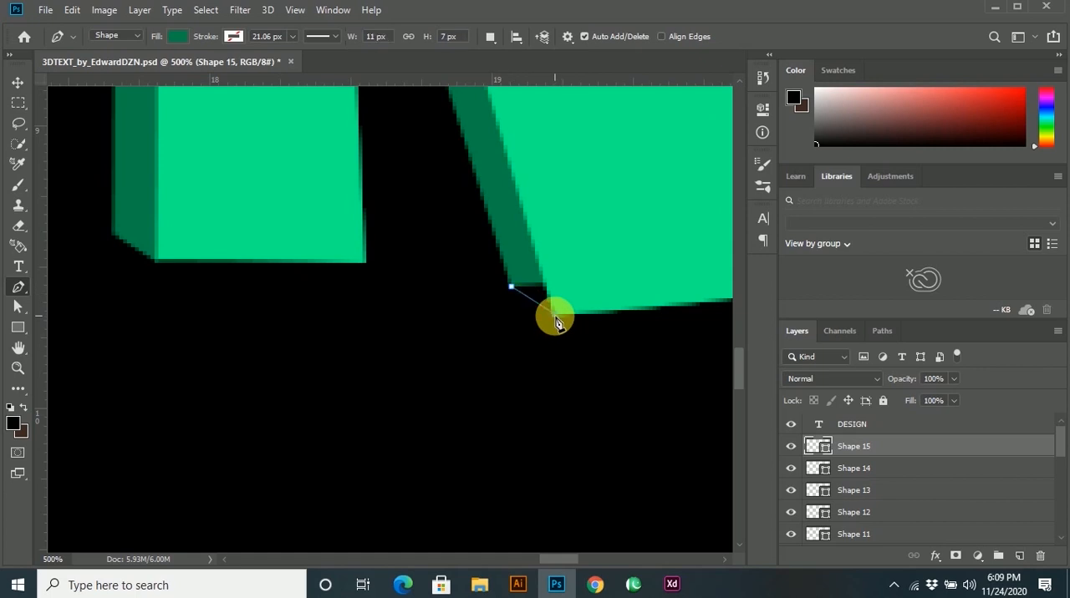
{"action": "left_click", "coordinate": [583, 274]}
{"action": "left_click", "coordinate": [518, 255]}
{"action": "left_click", "coordinate": [510, 287]}
Draw a dark green Pen tool shape about 15 × 19 px joining the upper-left corner of the N's right stem to its copy.
{"action": "scroll", "coordinate": [547, 297], "scroll_direction": "down", "scroll_amount": 2}
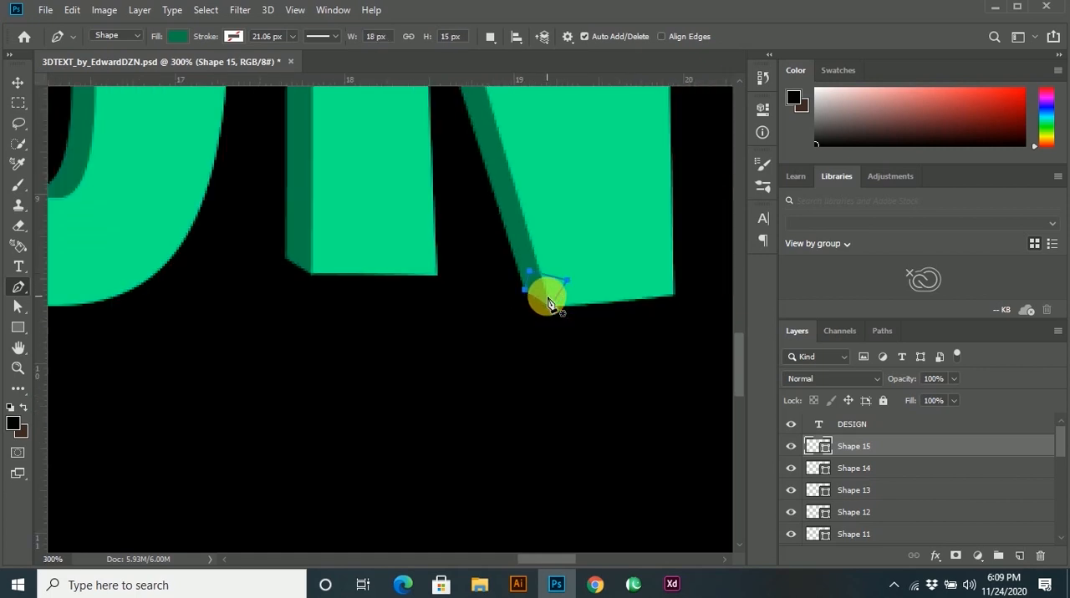
{"action": "scroll", "coordinate": [548, 300], "scroll_direction": "down", "scroll_amount": 3}
{"action": "scroll", "coordinate": [502, 246], "scroll_direction": "up", "scroll_amount": 4}
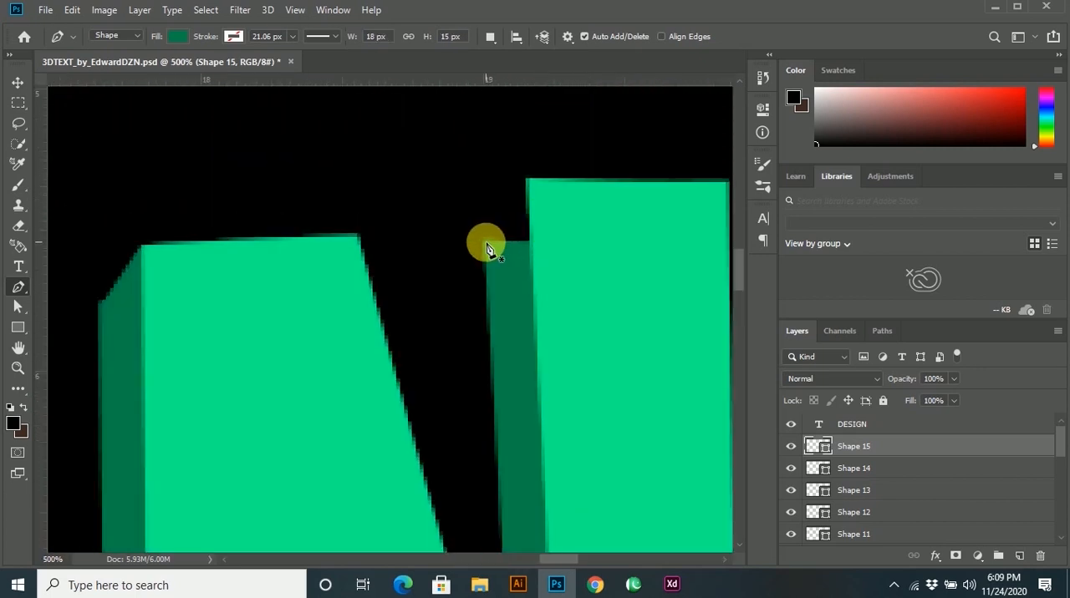
{"action": "left_click", "coordinate": [486, 243]}
{"action": "left_click", "coordinate": [528, 182]}
{"action": "left_click", "coordinate": [545, 245]}
{"action": "left_click", "coordinate": [518, 257]}
{"action": "left_click", "coordinate": [486, 241]}
Draw a dark green Pen tool shape about 15 × 15 px bridging the lower end corner of the S's upper stroke and its copy.
{"action": "scroll", "coordinate": [511, 284], "scroll_direction": "down", "scroll_amount": 5}
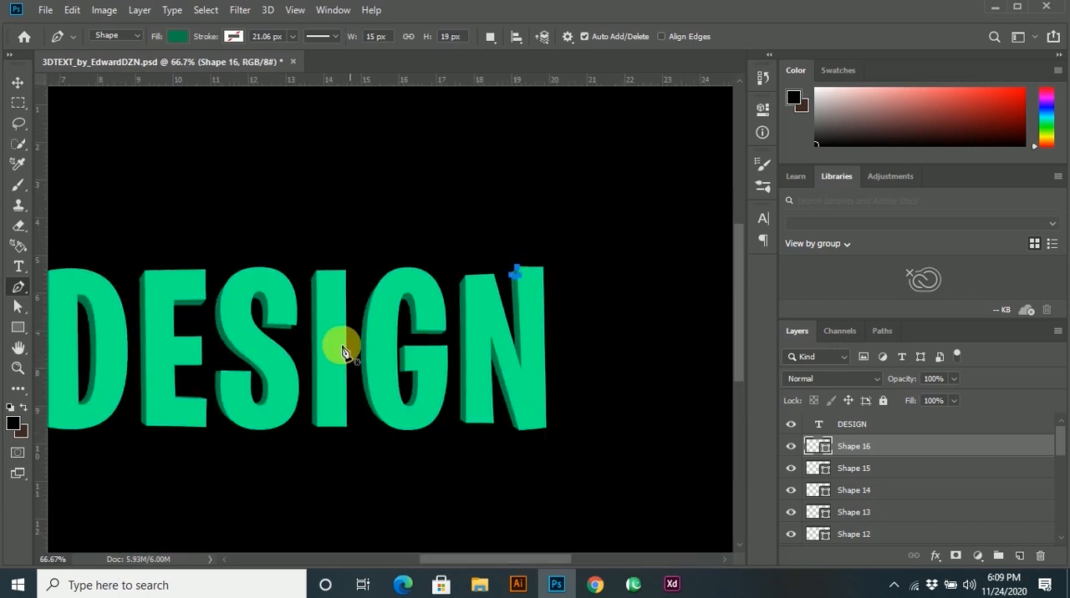
{"action": "scroll", "coordinate": [289, 342], "scroll_direction": "up", "scroll_amount": 6}
{"action": "left_click", "coordinate": [281, 349]}
{"action": "left_click", "coordinate": [235, 381]}
{"action": "left_click", "coordinate": [212, 349]}
{"action": "left_click", "coordinate": [235, 312]}
{"action": "left_click", "coordinate": [281, 349]}
Draw a dark green Pen tool shape about 14 × 12 px joining the upper-left corner of the S's lower stroke end to its copy.
{"action": "scroll", "coordinate": [335, 364], "scroll_direction": "down", "scroll_amount": 5}
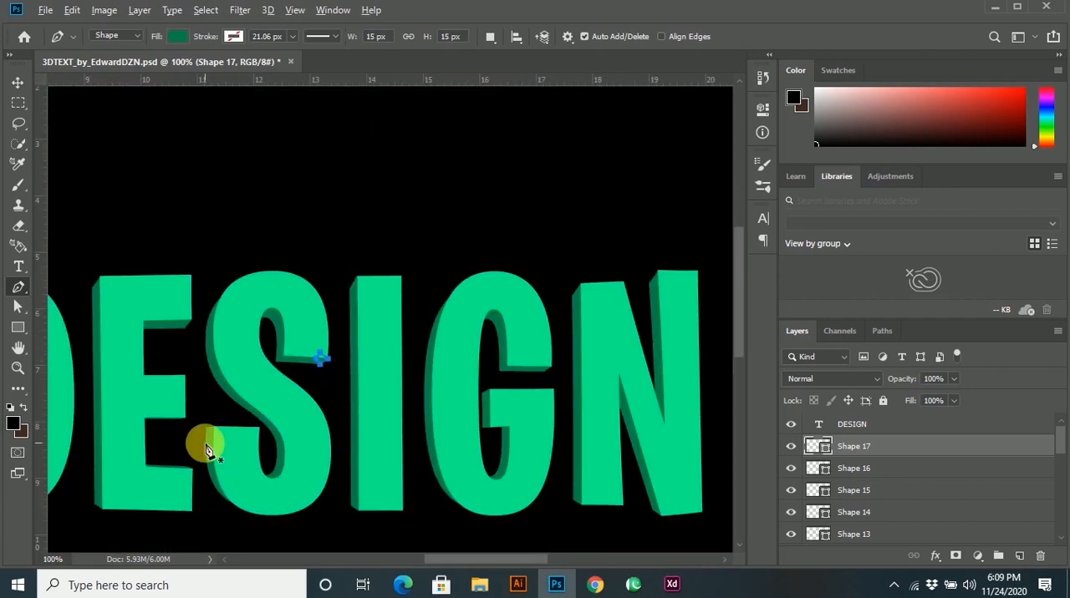
{"action": "scroll", "coordinate": [214, 383], "scroll_direction": "up", "scroll_amount": 5}
{"action": "left_click", "coordinate": [204, 368]}
{"action": "left_click", "coordinate": [252, 365]}
{"action": "left_click", "coordinate": [270, 403]}
{"action": "left_click", "coordinate": [228, 421]}
{"action": "left_click", "coordinate": [206, 372]}
Examine the whole DESIGN word for gaps between the front letters and their dark extrusion.
{"action": "scroll", "coordinate": [303, 418], "scroll_direction": "down", "scroll_amount": 3}
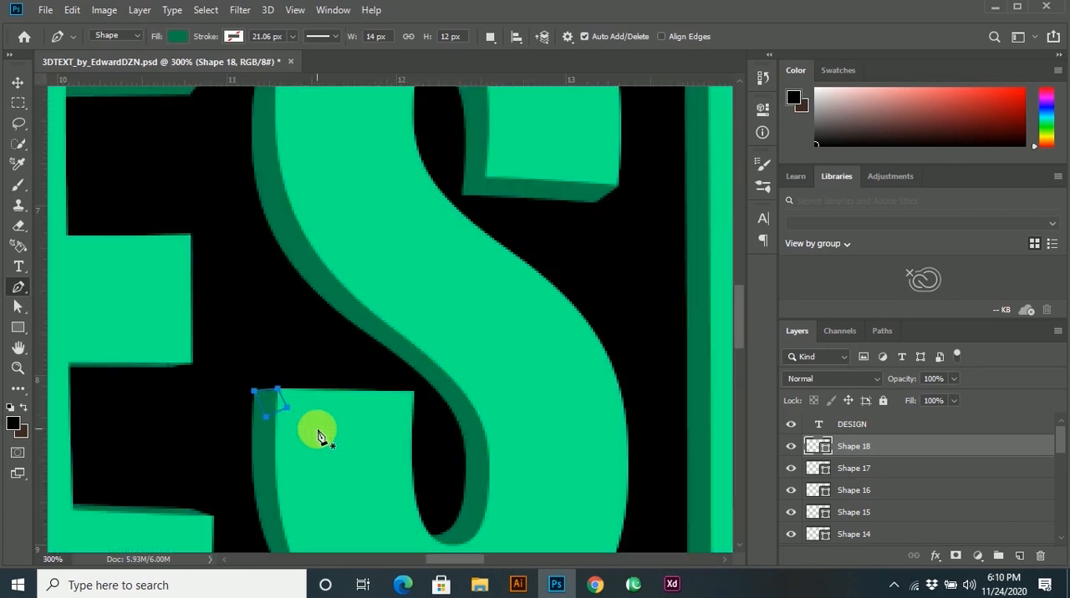
{"action": "key", "text": "v"}
{"action": "scroll", "coordinate": [378, 449], "scroll_direction": "down", "scroll_amount": 2}
{"action": "left_click", "coordinate": [377, 449]}
{"action": "scroll", "coordinate": [380, 445], "scroll_direction": "down", "scroll_amount": 1}
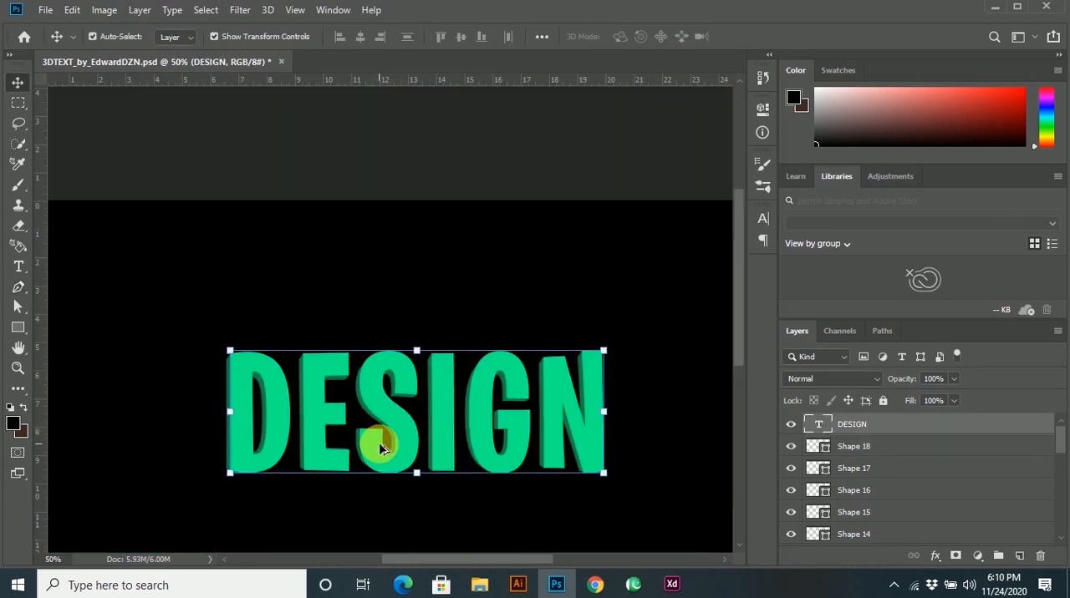
{"action": "left_click", "coordinate": [508, 270]}
{"action": "scroll", "coordinate": [541, 357], "scroll_direction": "up", "scroll_amount": 1}
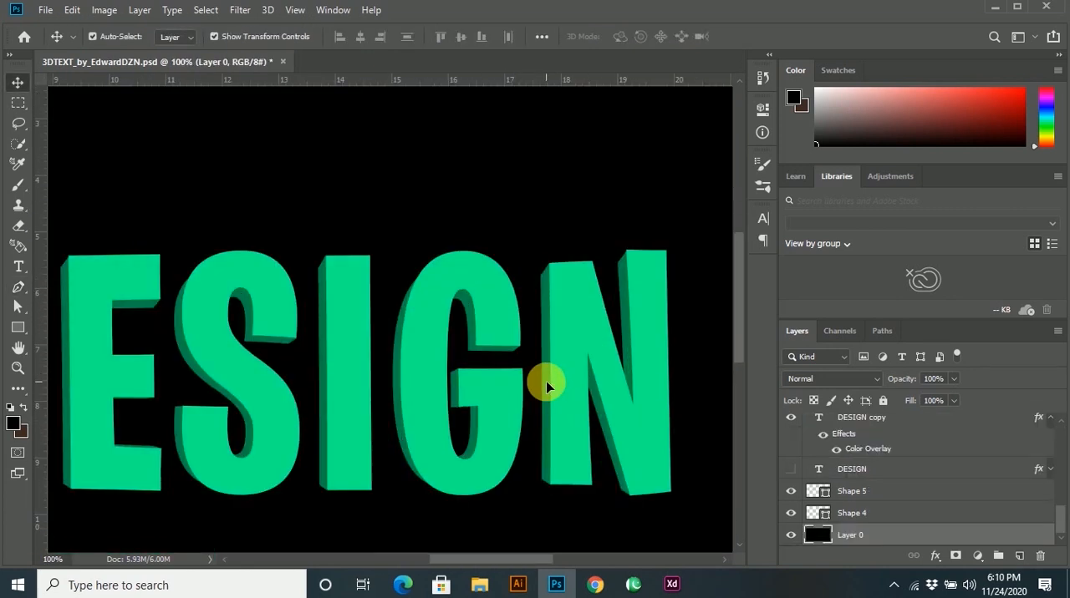
{"action": "left_click", "coordinate": [546, 382]}
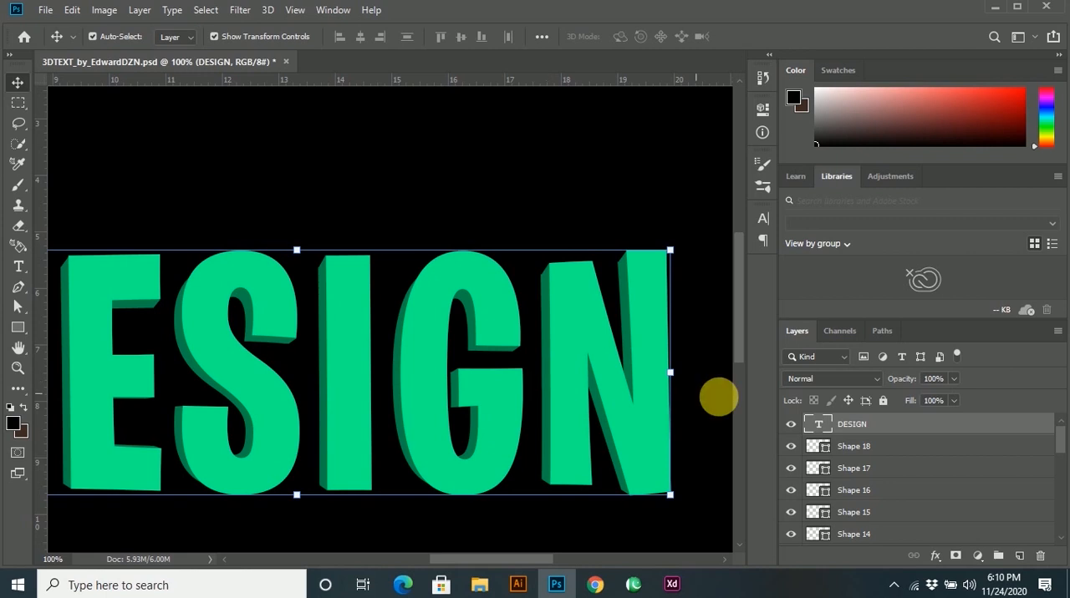
Merge the shape layers from Shape 18 down to Shape 1 into a single shape layer.
{"action": "left_click", "coordinate": [851, 445]}
{"action": "scroll", "coordinate": [850, 451], "scroll_direction": "down", "scroll_amount": 10}
{"action": "scroll", "coordinate": [869, 498], "scroll_direction": "up", "scroll_amount": 2}
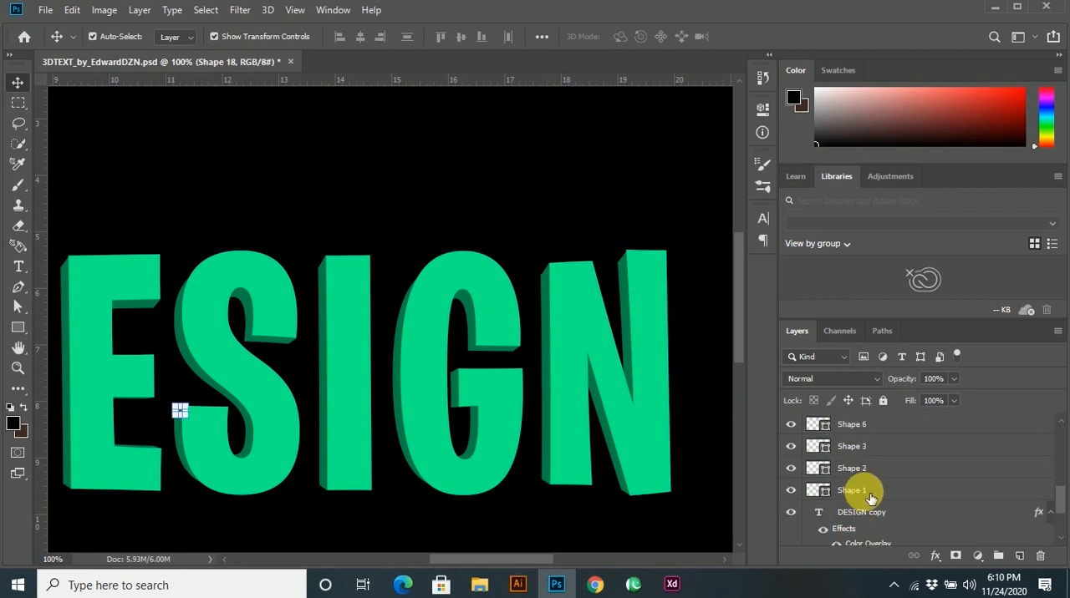
{"action": "left_click", "coordinate": [869, 491], "text": "shift"}
{"action": "key", "text": "ctrl+e"}
{"action": "scroll", "coordinate": [877, 489], "scroll_direction": "up", "scroll_amount": 2}
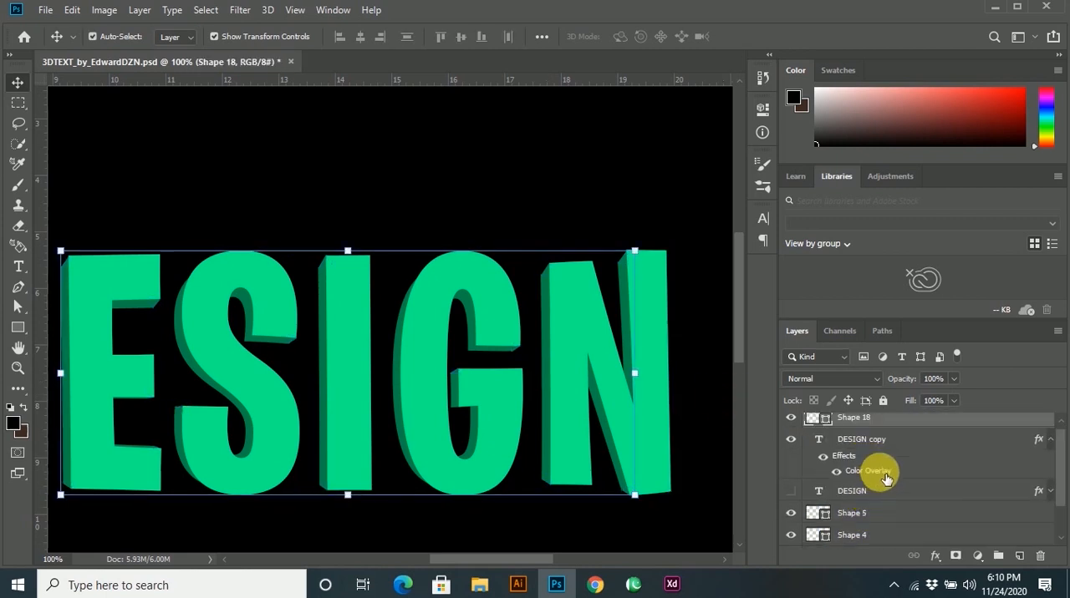
Add a new layer above the front DESIGN text and ready the Brush tool with white as the foreground color.
{"action": "left_click", "coordinate": [866, 476]}
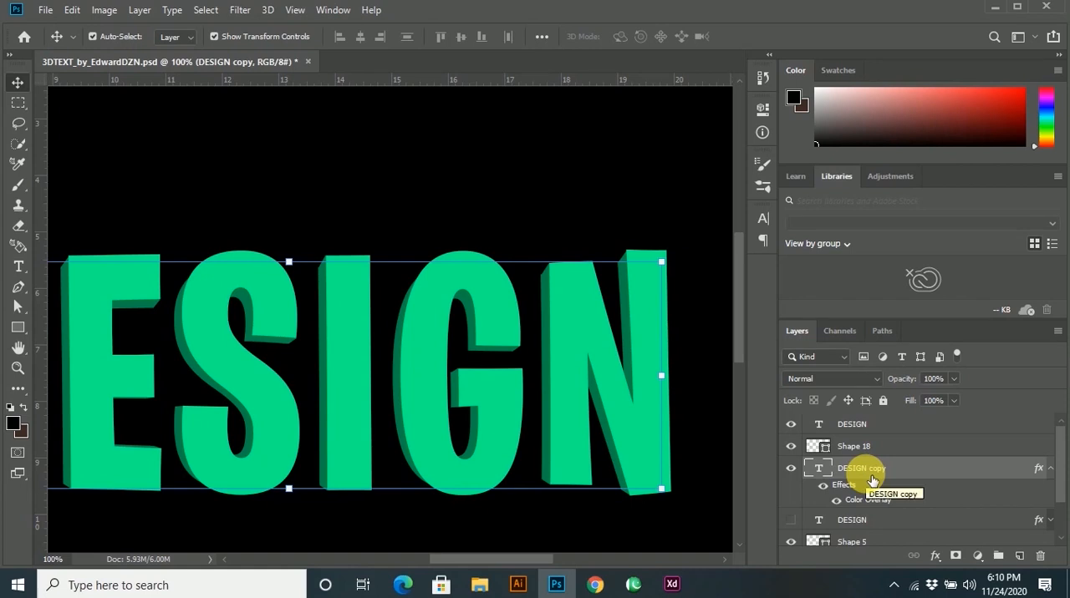
{"action": "left_click", "coordinate": [846, 424]}
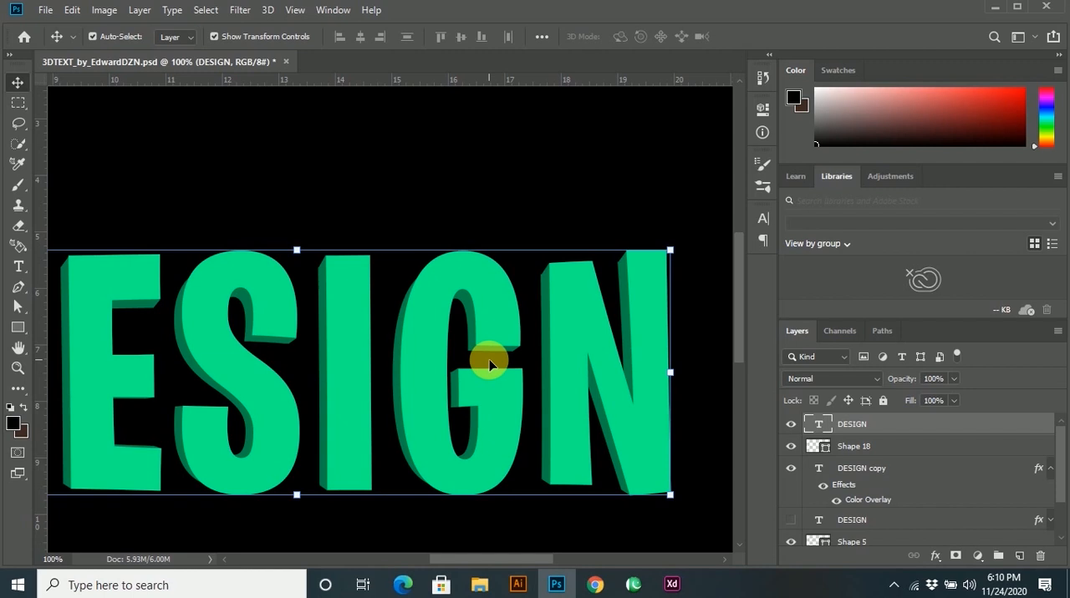
{"action": "key", "text": "ctrl+minus"}
{"action": "key", "text": "ctrl+plus"}
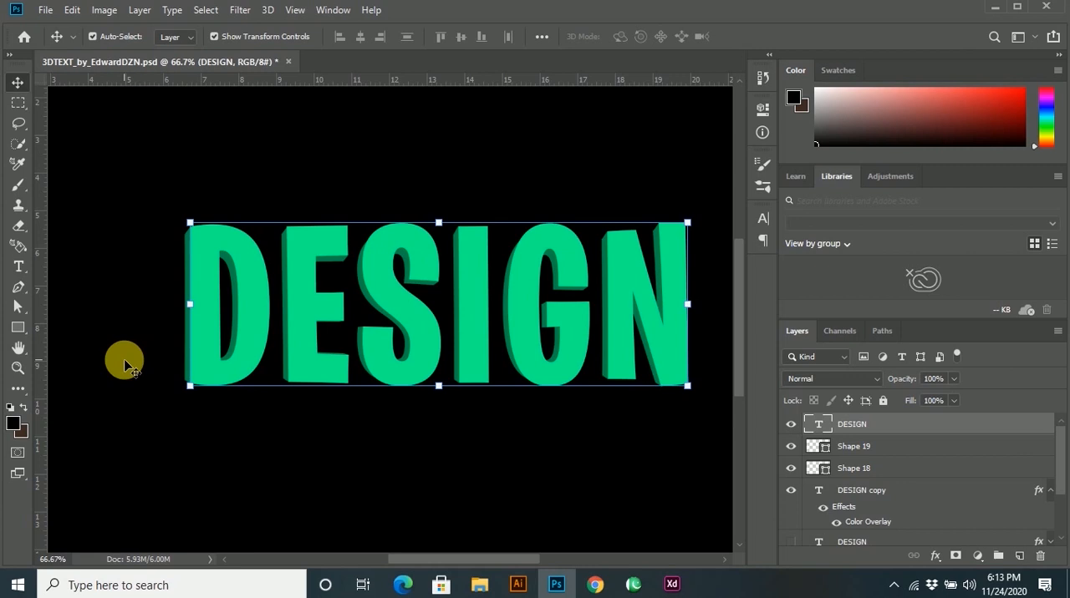
{"action": "key", "text": "b"}
{"action": "left_click", "coordinate": [1018, 555]}
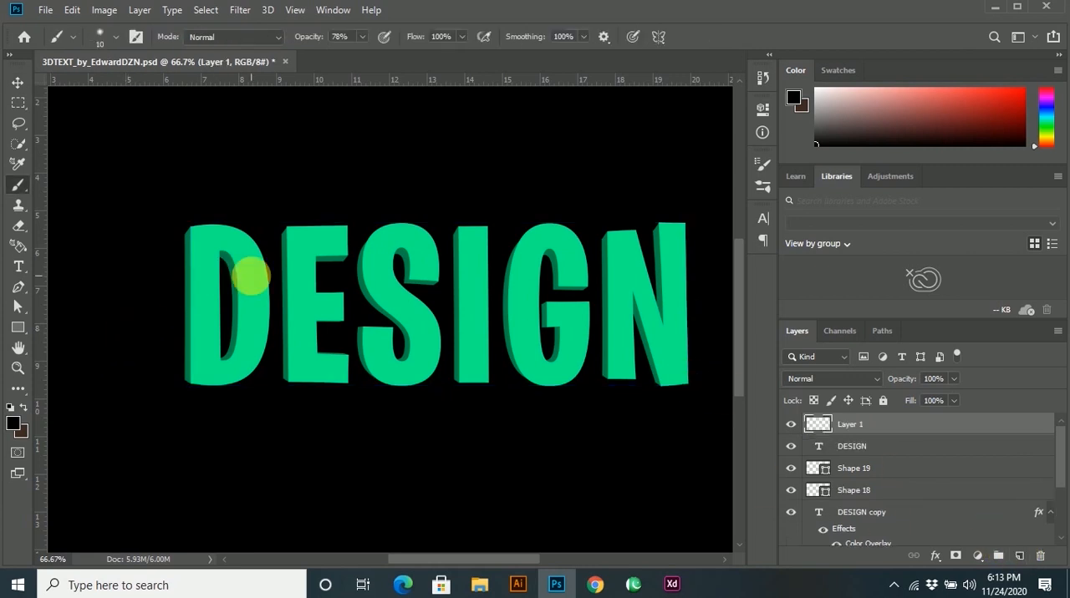
{"action": "left_click", "coordinate": [25, 408]}
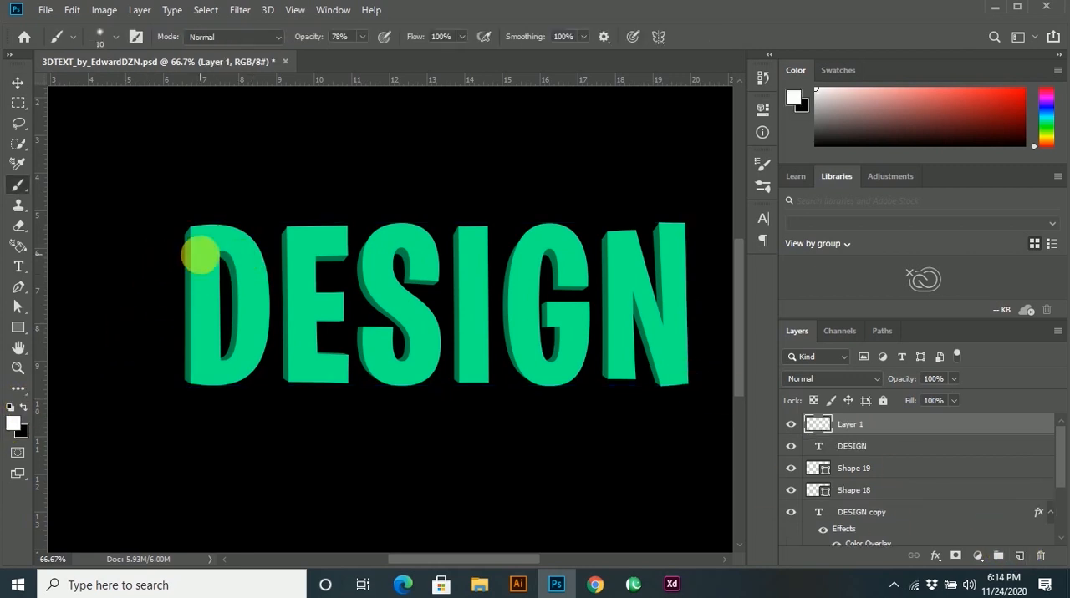
Enlarge the brush to 90 px, undo the test dab, and recreate the empty layer above the front DESIGN text.
{"action": "key", "text": "bracketright"}
{"action": "key", "text": "bracketright"}
{"action": "key", "text": "bracketright"}
{"action": "key", "text": "bracketright"}
{"action": "key", "text": "bracketright"}
{"action": "key", "text": "bracketright"}
{"action": "key", "text": "bracketright"}
{"action": "key", "text": "bracketright"}
{"action": "key", "text": "bracketright"}
{"action": "key", "text": "bracketright"}
{"action": "key", "text": "bracketright"}
{"action": "key", "text": "bracketright"}
{"action": "key", "text": "bracketright"}
{"action": "left_click", "coordinate": [298, 197], "text": "alt"}
{"action": "key", "text": "ctrl+z"}
{"action": "left_click", "coordinate": [24, 408]}
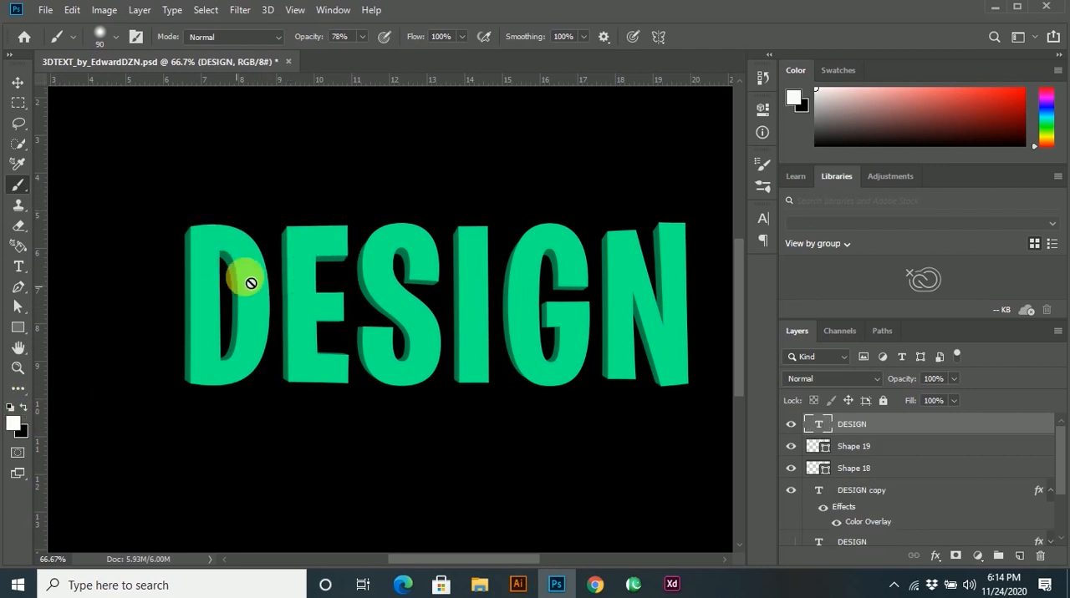
{"action": "left_click", "coordinate": [1021, 559]}
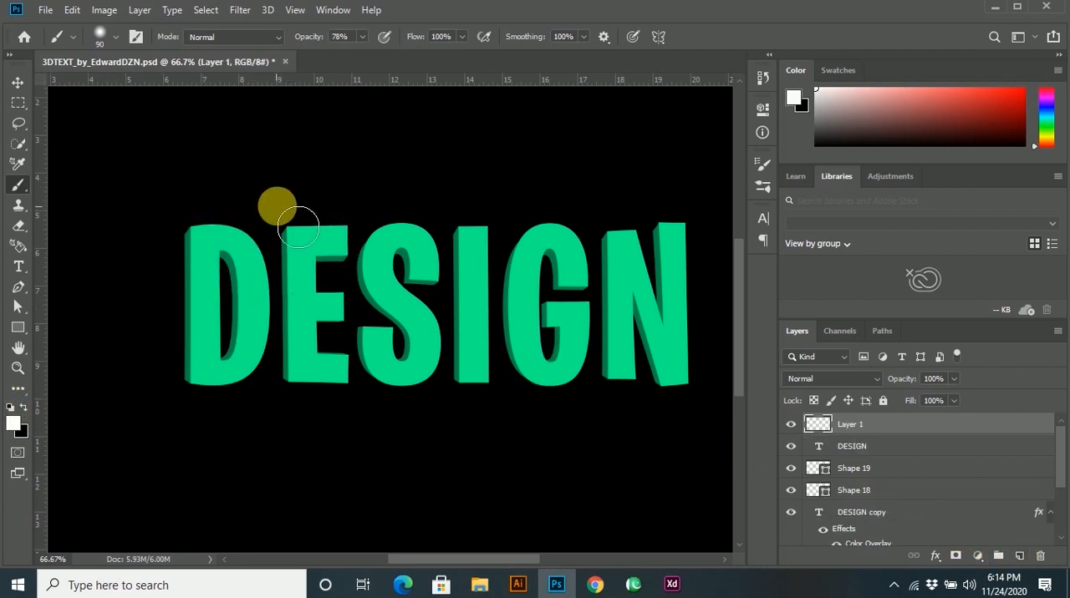
Try white brush strokes across the letter D and undo them.
{"action": "left_click_drag", "start_coordinate": [292, 197], "coordinate": [172, 197]}
{"action": "key", "text": "ctrl+z"}
{"action": "left_click_drag", "start_coordinate": [266, 214], "coordinate": [186, 301]}
{"action": "key", "text": "ctrl+z"}
Set the brush opacity to 100% and paint five parallel diagonal white strokes across the DESIGN letters.
{"action": "left_click", "coordinate": [457, 22]}
{"action": "left_click_drag", "start_coordinate": [262, 222], "coordinate": [107, 376]}
{"action": "left_click_drag", "start_coordinate": [381, 230], "coordinate": [102, 476]}
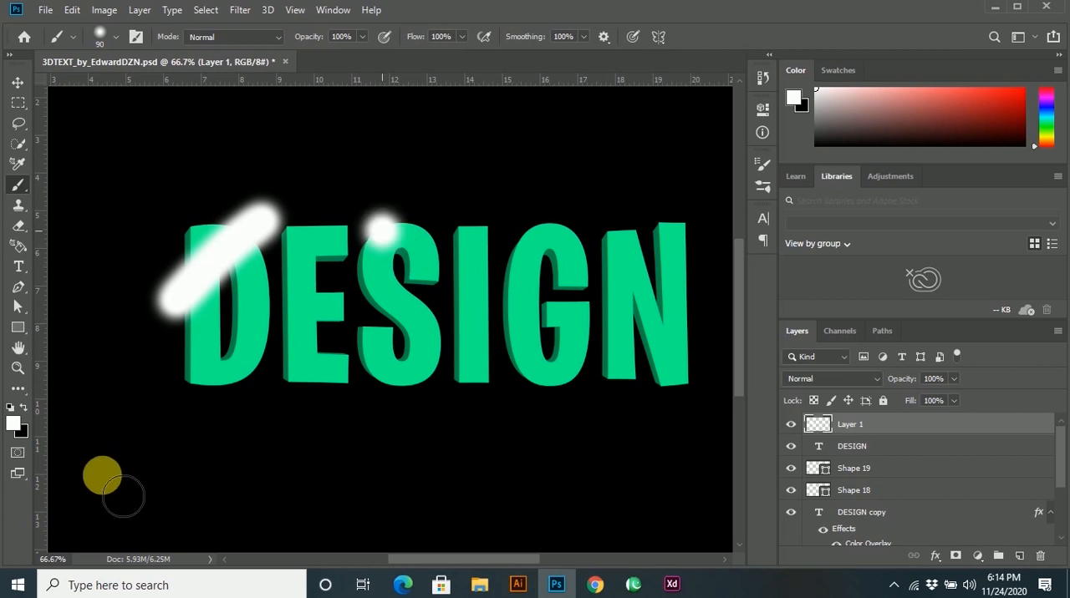
{"action": "left_click_drag", "start_coordinate": [518, 222], "coordinate": [256, 544]}
{"action": "left_click_drag", "start_coordinate": [647, 207], "coordinate": [443, 551]}
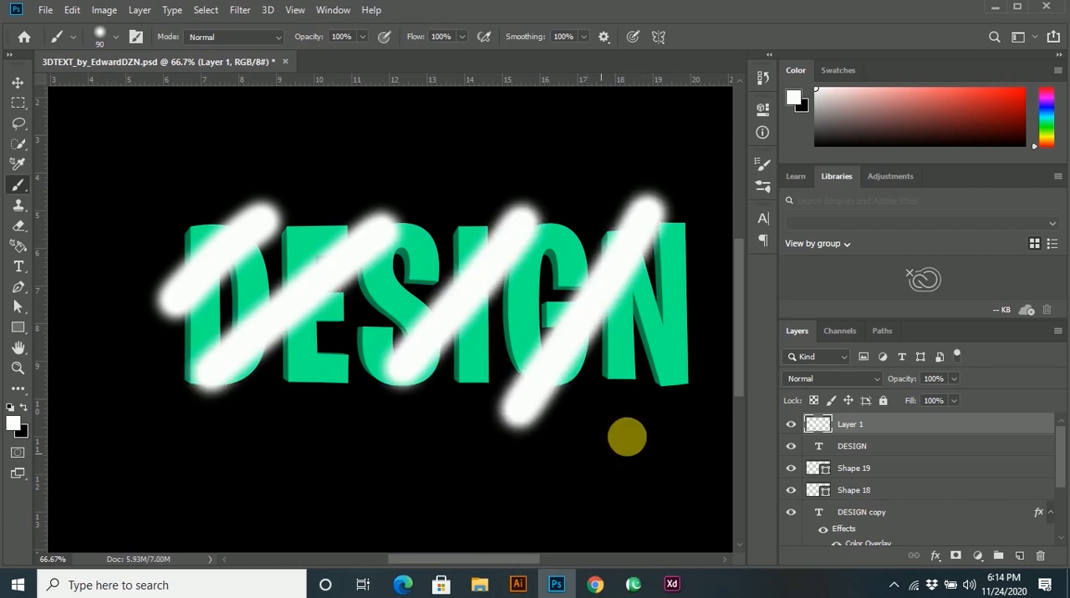
{"action": "left_click_drag", "start_coordinate": [627, 437], "coordinate": [706, 347]}
Clip the white stroke layer to the front DESIGN text and set its blend mode to Overlay.
{"action": "key", "text": "v"}
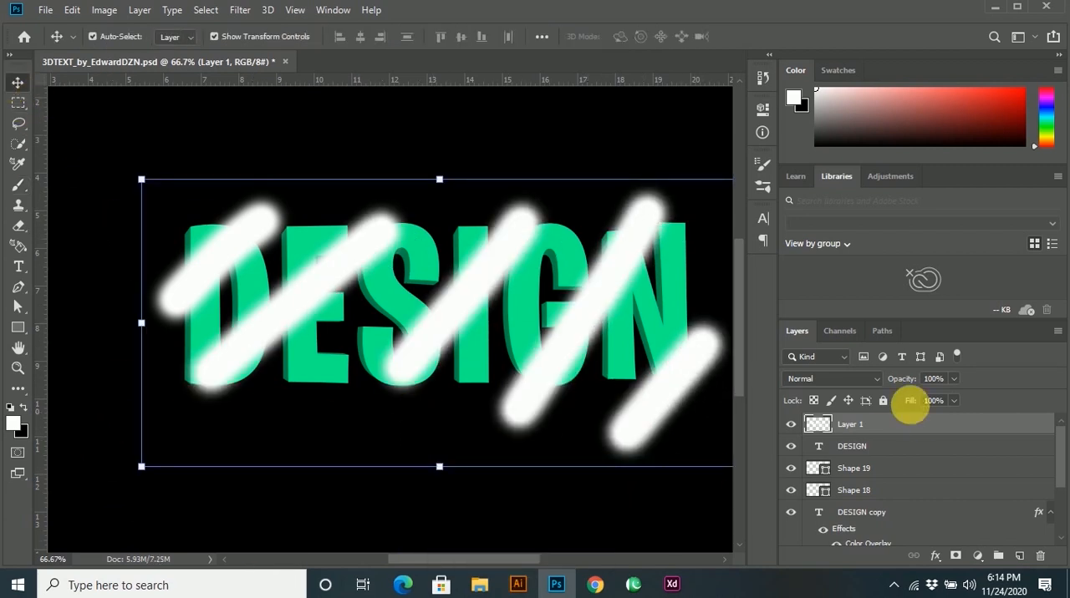
{"action": "left_click", "coordinate": [861, 378]}
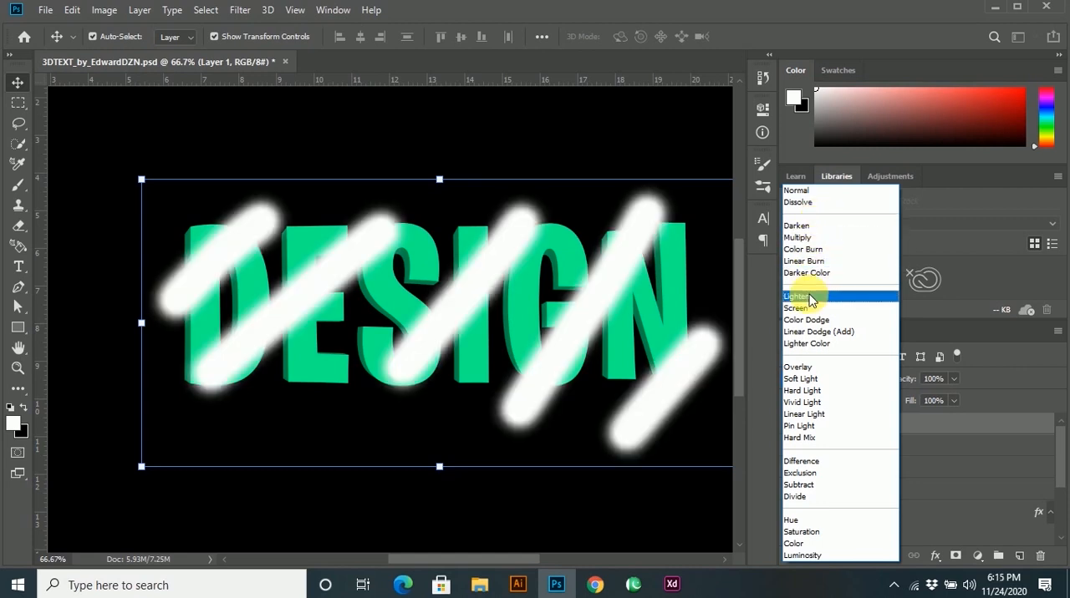
{"action": "left_click", "coordinate": [804, 369]}
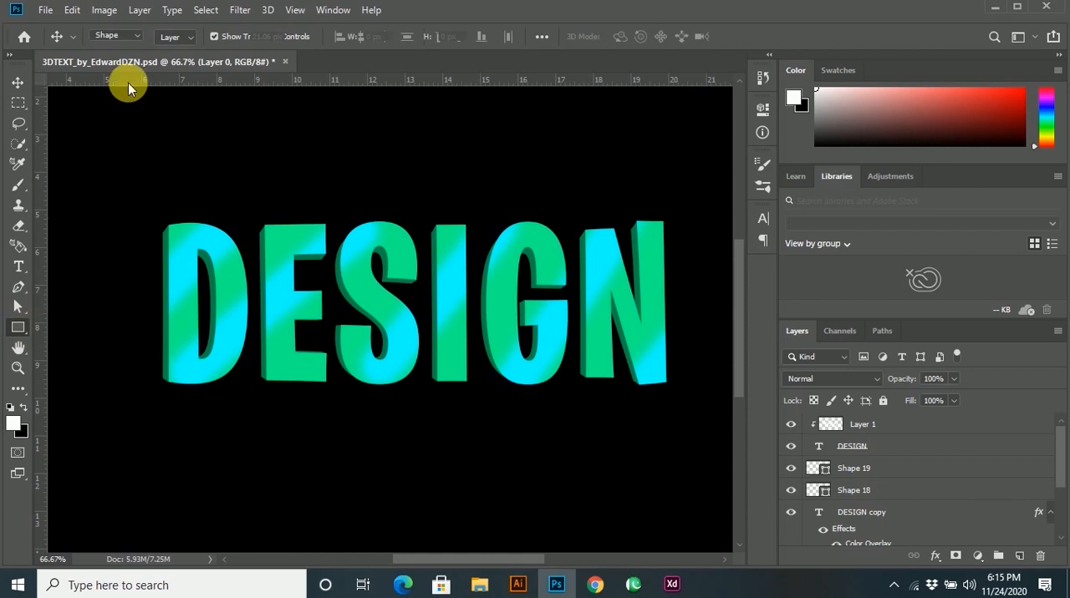
Activate the Gradient tool with a black-to-white linear gradient.
{"action": "left_click", "coordinate": [18, 327]}
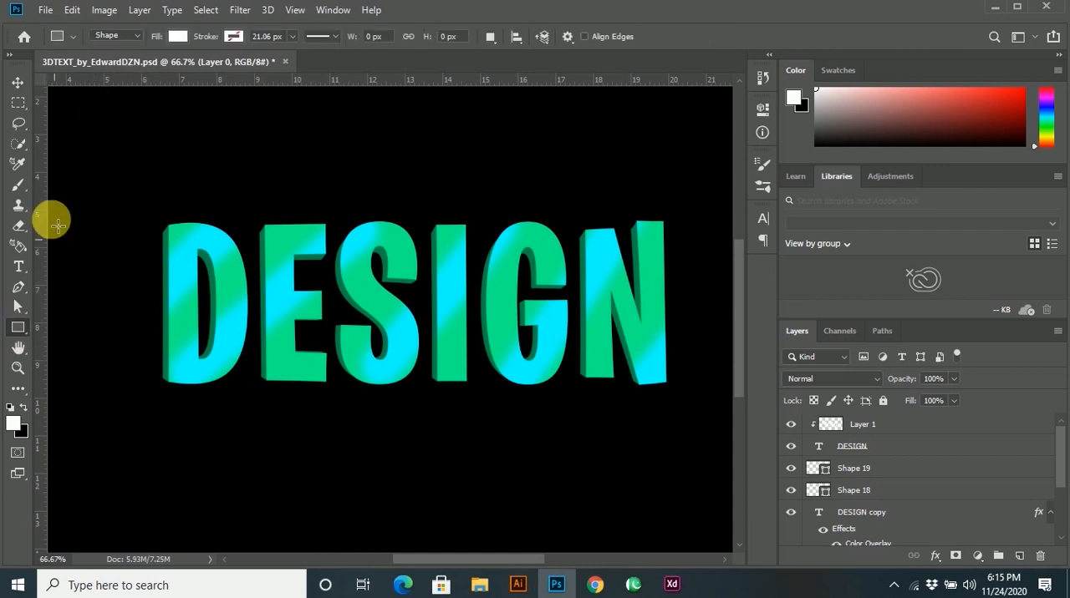
{"action": "right_click", "coordinate": [16, 394]}
{"action": "left_click", "coordinate": [131, 425]}
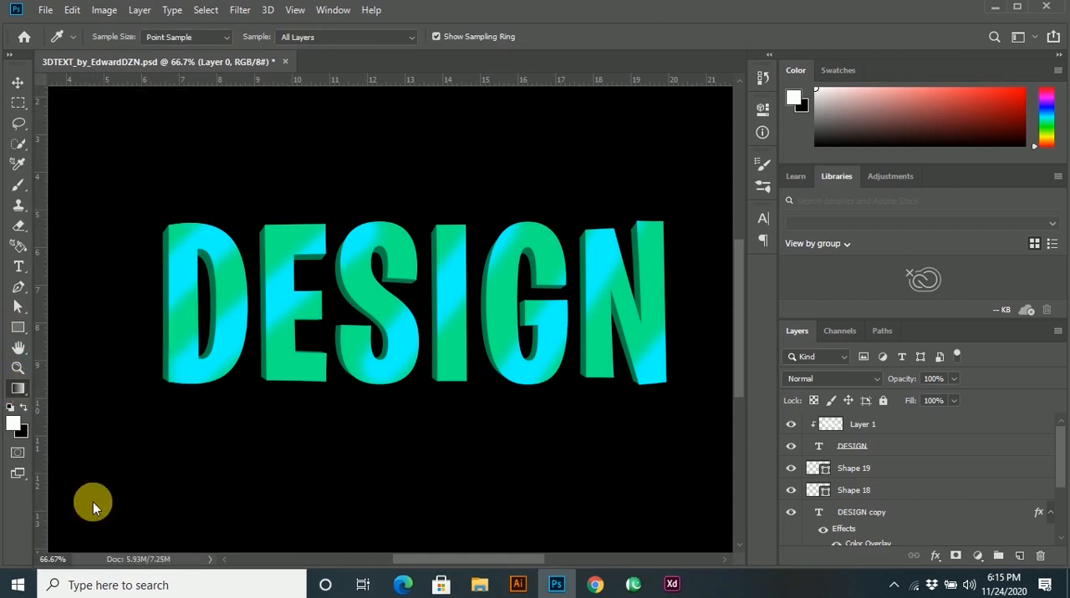
{"action": "left_click", "coordinate": [151, 36]}
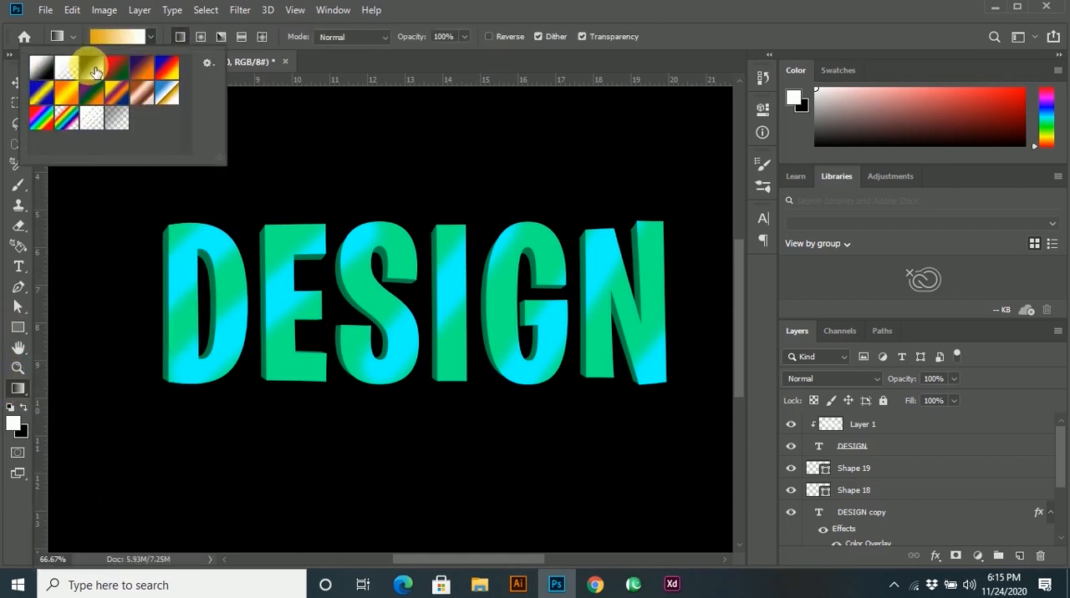
{"action": "left_click", "coordinate": [172, 212]}
Add a new empty layer at the top of the layer stack, above the stroke layer.
{"action": "left_click_drag", "start_coordinate": [142, 210], "coordinate": [688, 376]}
{"action": "left_click", "coordinate": [790, 446]}
{"action": "left_click", "coordinate": [1018, 556]}
{"action": "left_click_drag", "start_coordinate": [865, 540], "coordinate": [867, 405]}
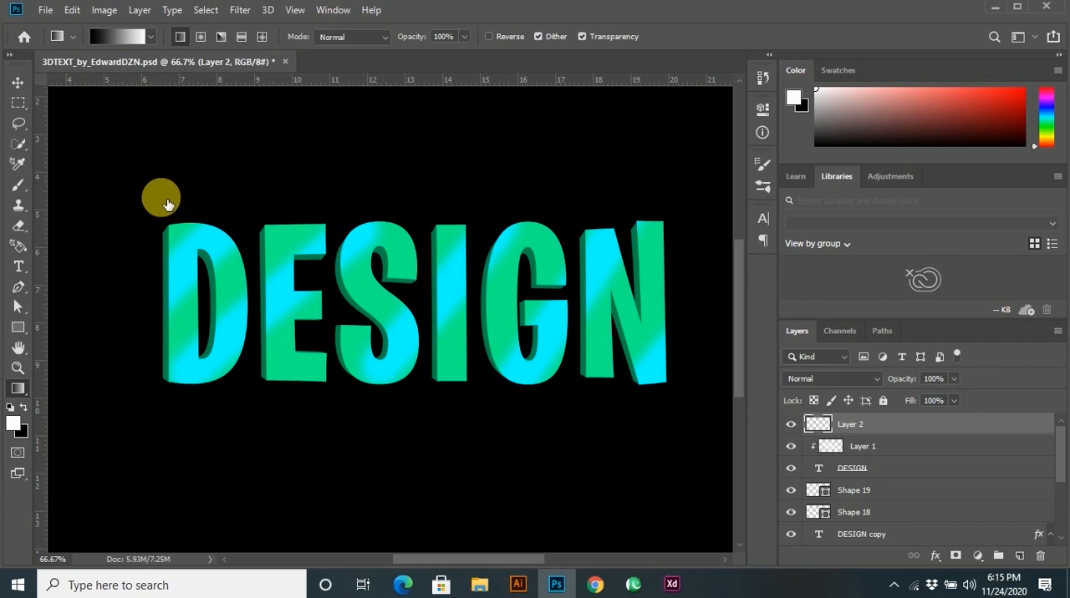
Fill the new layer with a vertical black-to-white gradient, black above and white below, and clip it to the front DESIGN text.
{"action": "left_click_drag", "start_coordinate": [191, 227], "coordinate": [686, 282]}
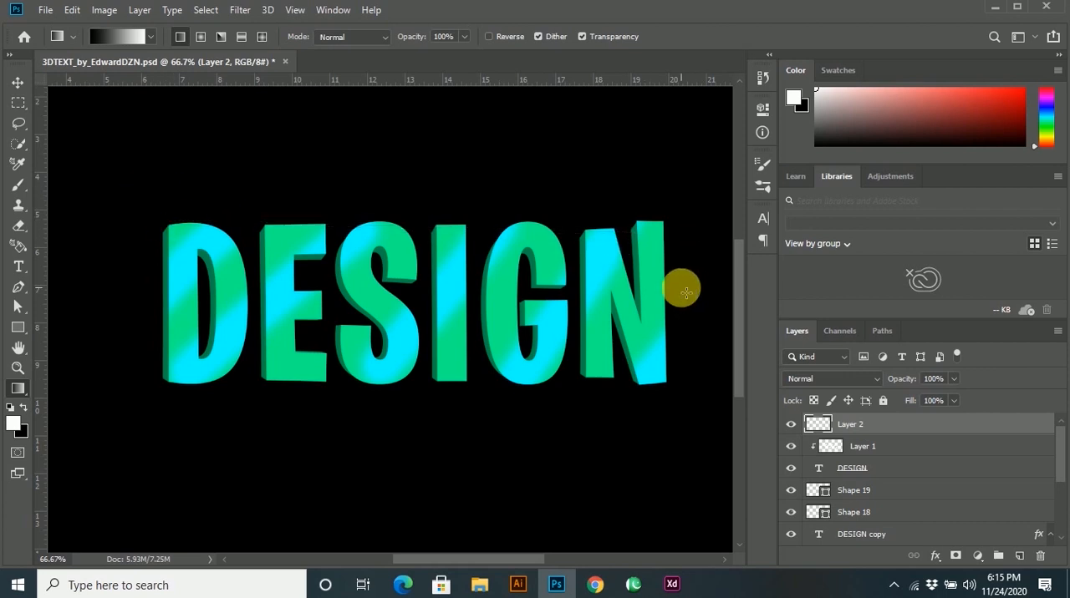
{"action": "key", "text": "ctrl+z"}
{"action": "left_click_drag", "start_coordinate": [443, 165], "coordinate": [440, 404]}
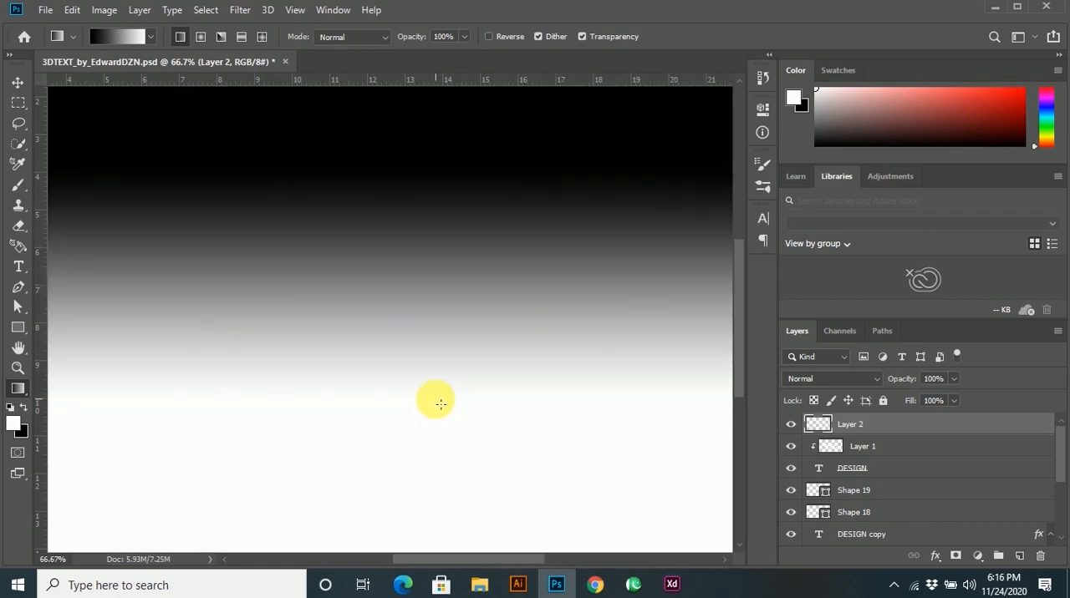
{"action": "left_click", "coordinate": [817, 435], "text": "alt"}
Try clipping a duplicate of the gradient layer to the DESIGN copy text, and undo it.
{"action": "left_click_drag", "start_coordinate": [840, 423], "coordinate": [834, 472]}
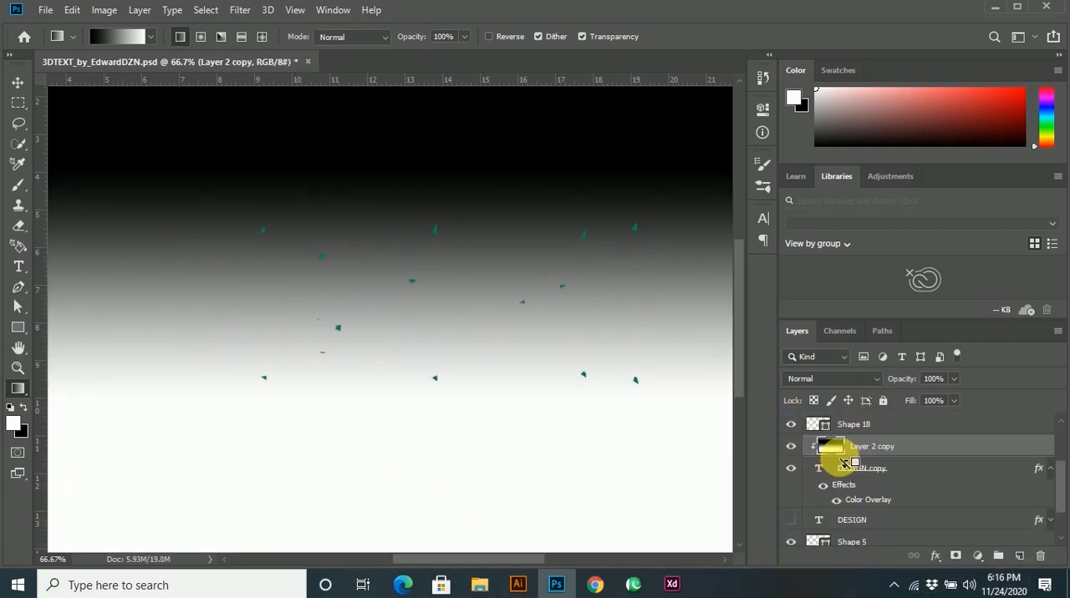
{"action": "left_click", "coordinate": [811, 466], "text": "alt"}
{"action": "key", "text": "z"}
{"action": "key", "text": "ctrl+z"}
{"action": "key", "text": "ctrl+z"}
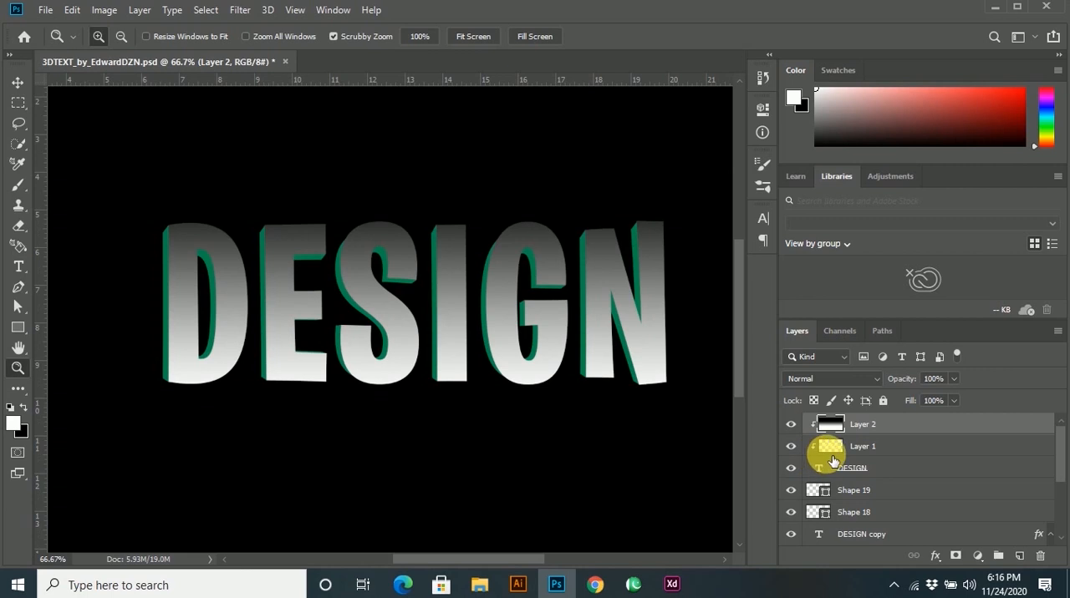
Set the gradient layer's blend mode to Screen and its opacity to 34%.
{"action": "left_click", "coordinate": [844, 380]}
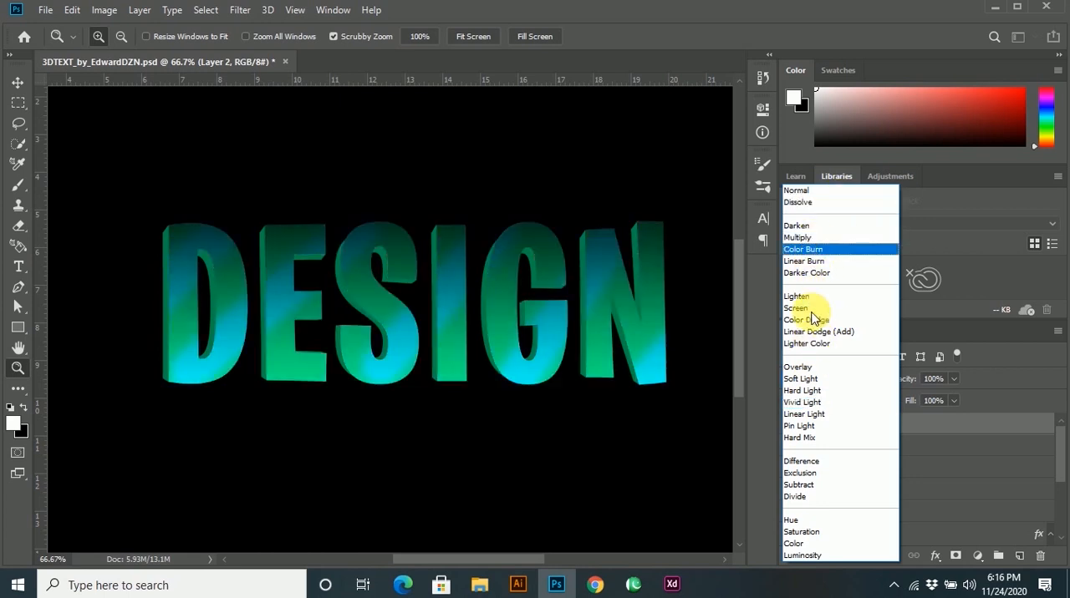
{"action": "left_click", "coordinate": [810, 309]}
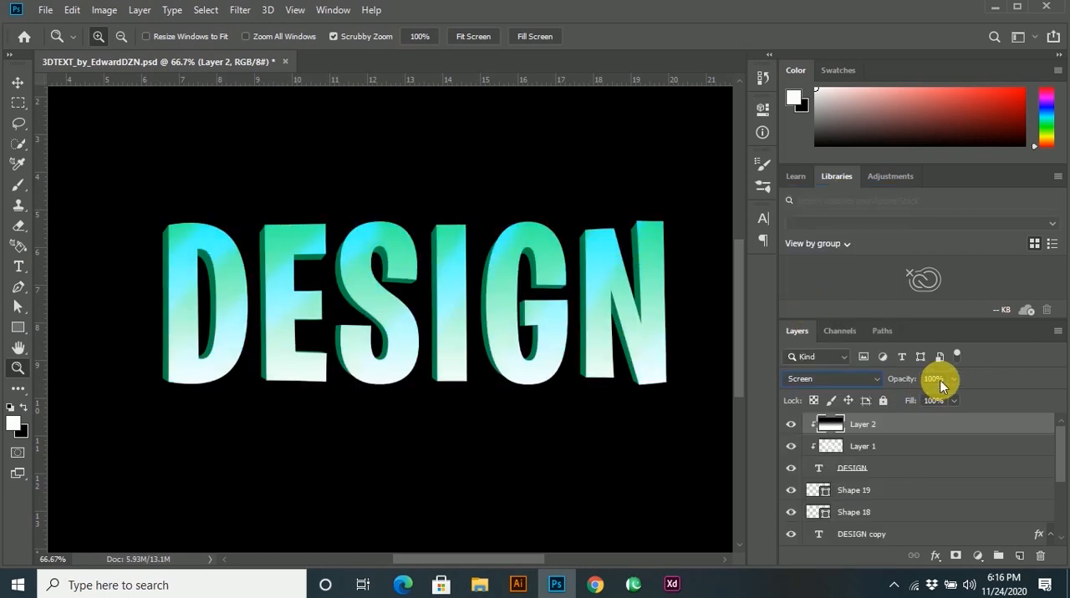
{"action": "left_click_drag", "start_coordinate": [925, 399], "coordinate": [907, 398]}
Reduce the diagonal stroke layer, Layer 1, to 49% opacity and 52% fill.
{"action": "left_click", "coordinate": [17, 86]}
{"action": "left_click", "coordinate": [191, 172]}
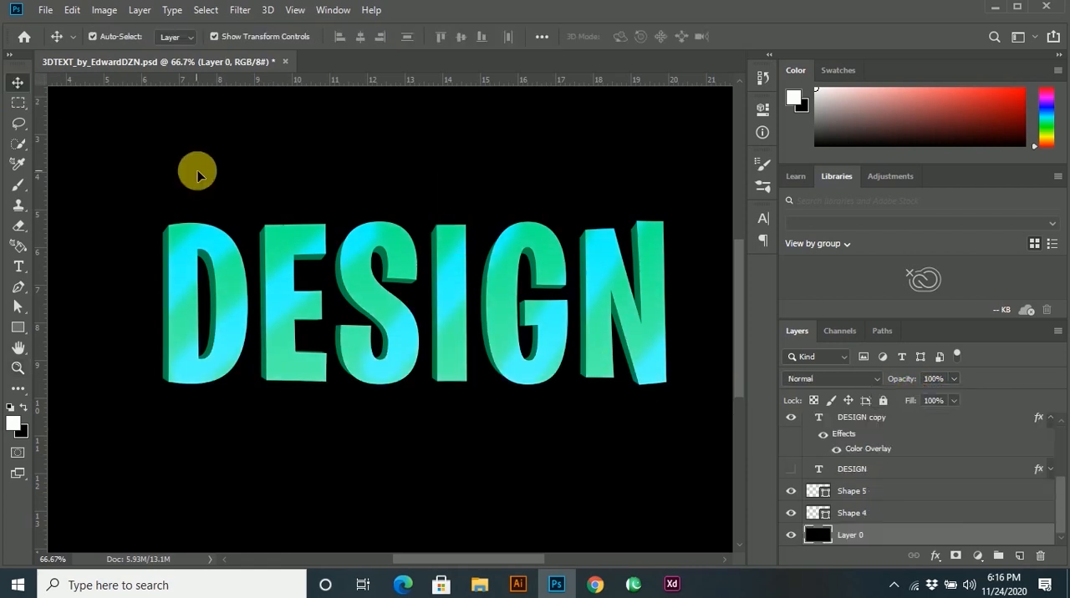
{"action": "key", "text": "ctrl+minus"}
{"action": "key", "text": "ctrl+minus"}
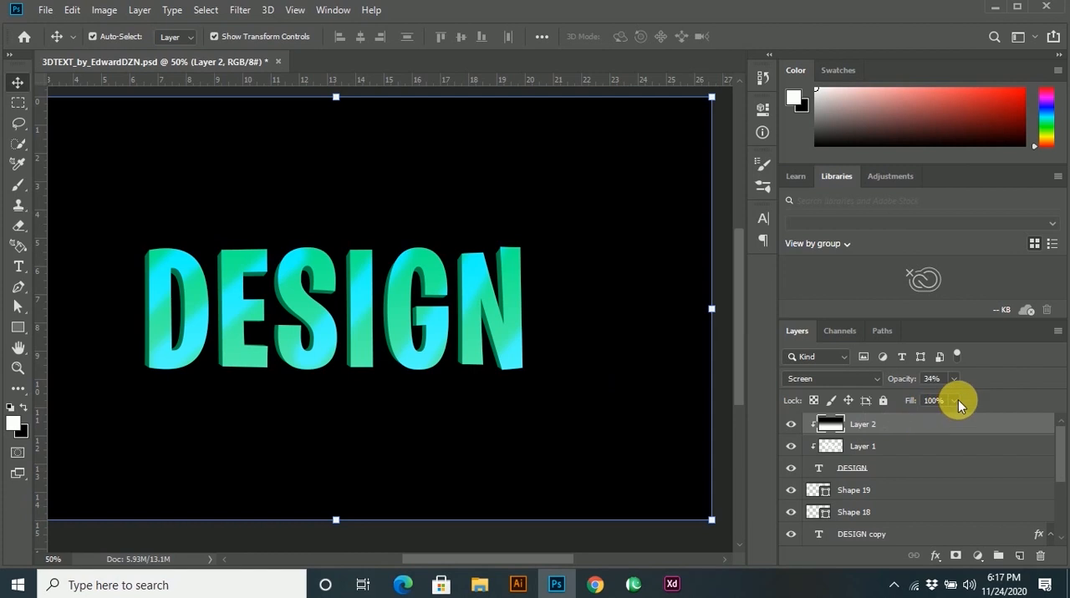
{"action": "left_click", "coordinate": [955, 402]}
{"action": "left_click_drag", "start_coordinate": [919, 418], "coordinate": [917, 395]}
{"action": "left_click", "coordinate": [860, 451]}
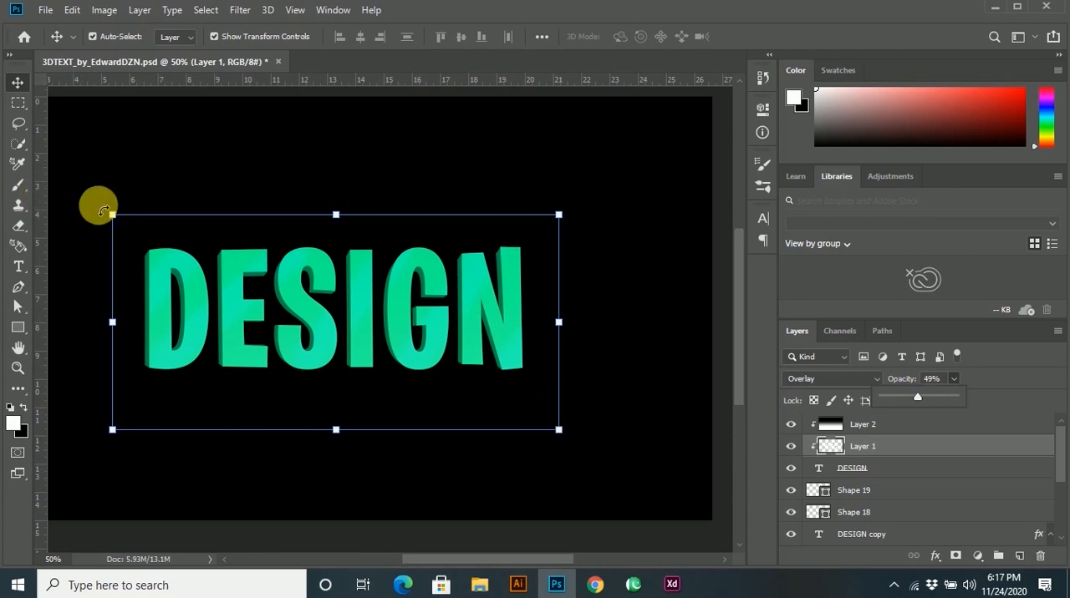
Scale the diagonal stroke layer to 103.10% and apply the transform.
{"action": "left_click_drag", "start_coordinate": [108, 211], "coordinate": [96, 208]}
{"action": "left_click", "coordinate": [754, 36]}
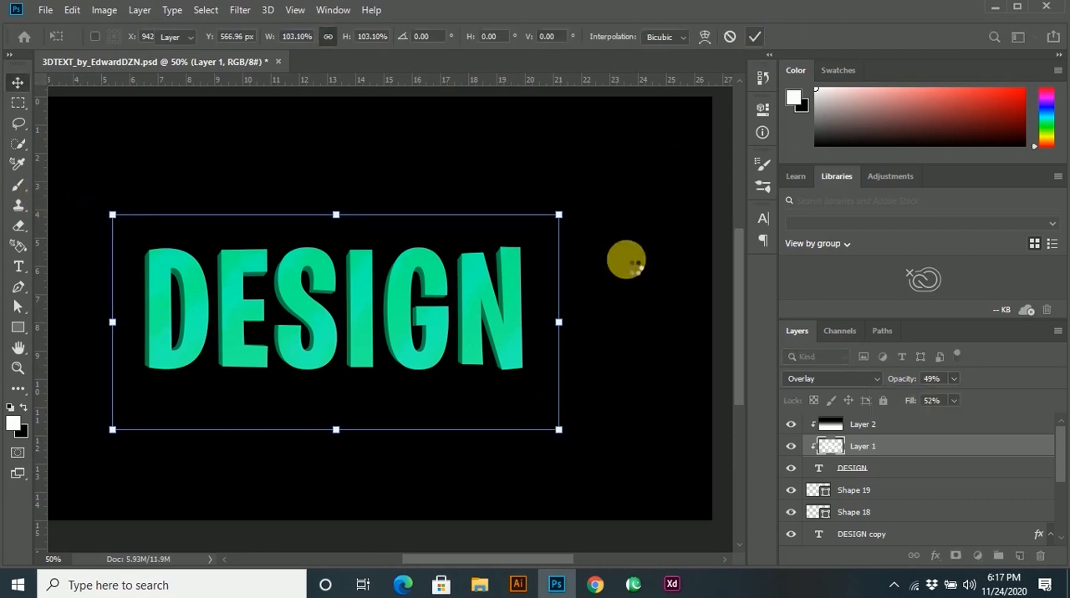
{"action": "left_click", "coordinate": [628, 265]}
{"action": "left_click", "coordinate": [600, 536]}
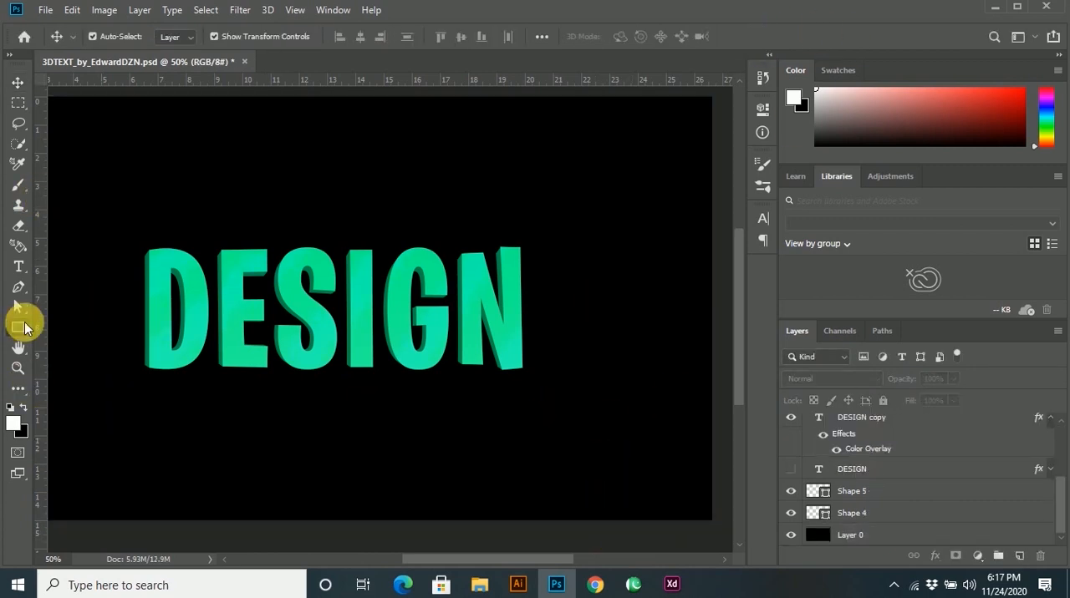
Set the shape tool to Ellipse and sample the front green of the letter D as the foreground color.
{"action": "left_click", "coordinate": [18, 327]}
{"action": "left_click", "coordinate": [84, 358]}
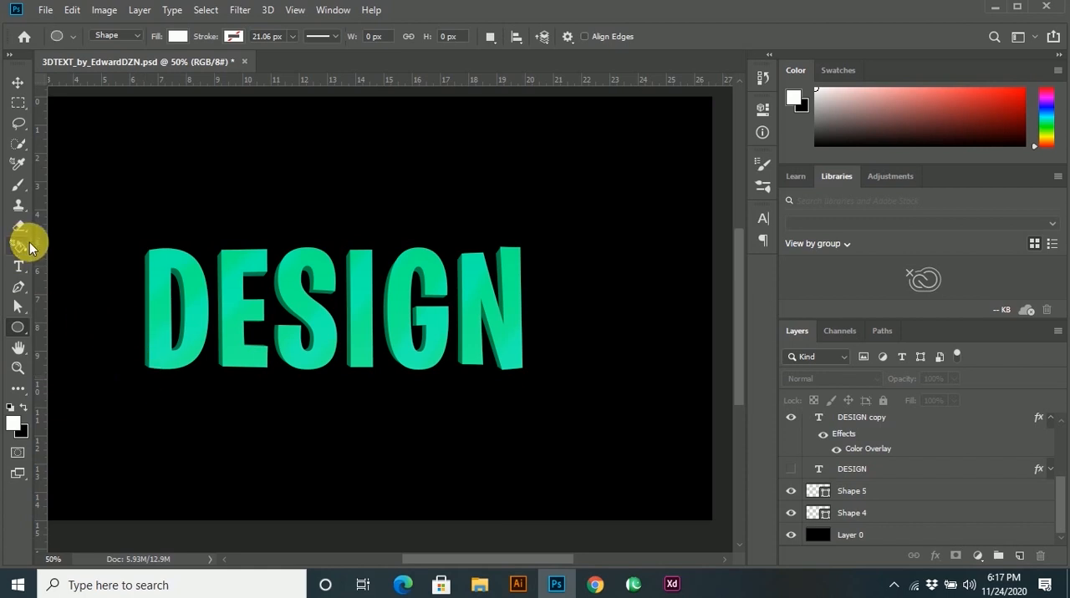
{"action": "left_click", "coordinate": [18, 387]}
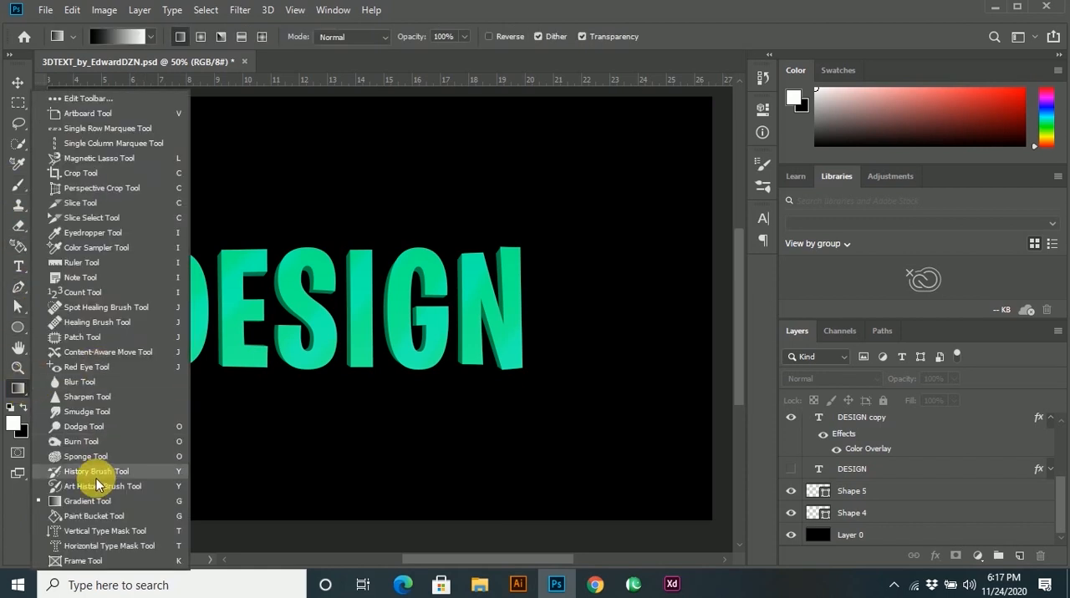
{"action": "left_click", "coordinate": [92, 233]}
{"action": "left_click", "coordinate": [177, 304]}
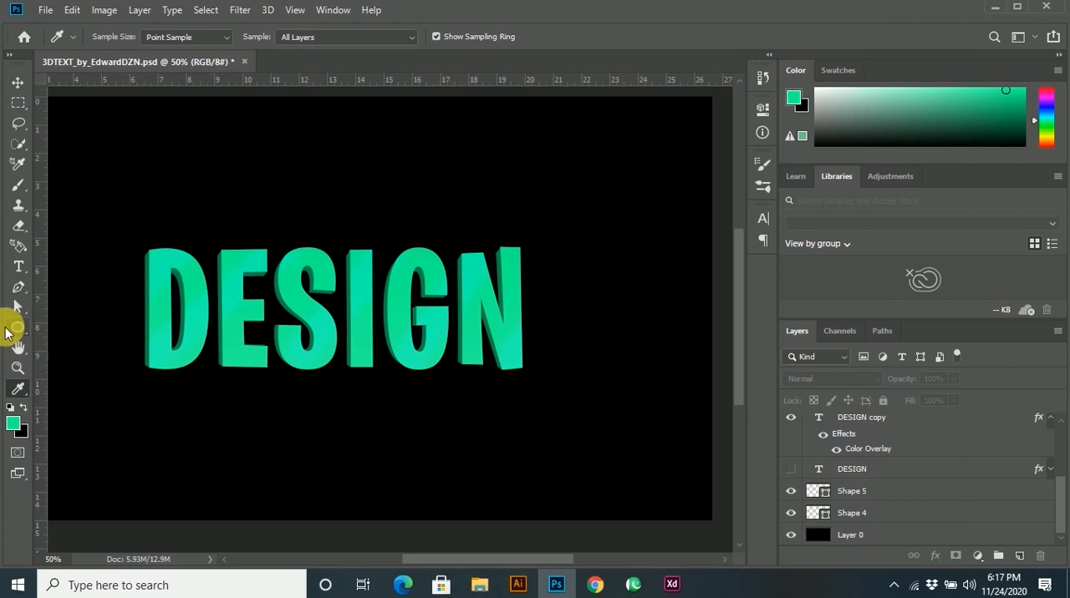
Draw a thin green ellipse about 1111 × 4 px as a line just beneath the DESIGN text.
{"action": "left_click", "coordinate": [19, 328]}
{"action": "left_click_drag", "start_coordinate": [132, 383], "coordinate": [568, 381]}
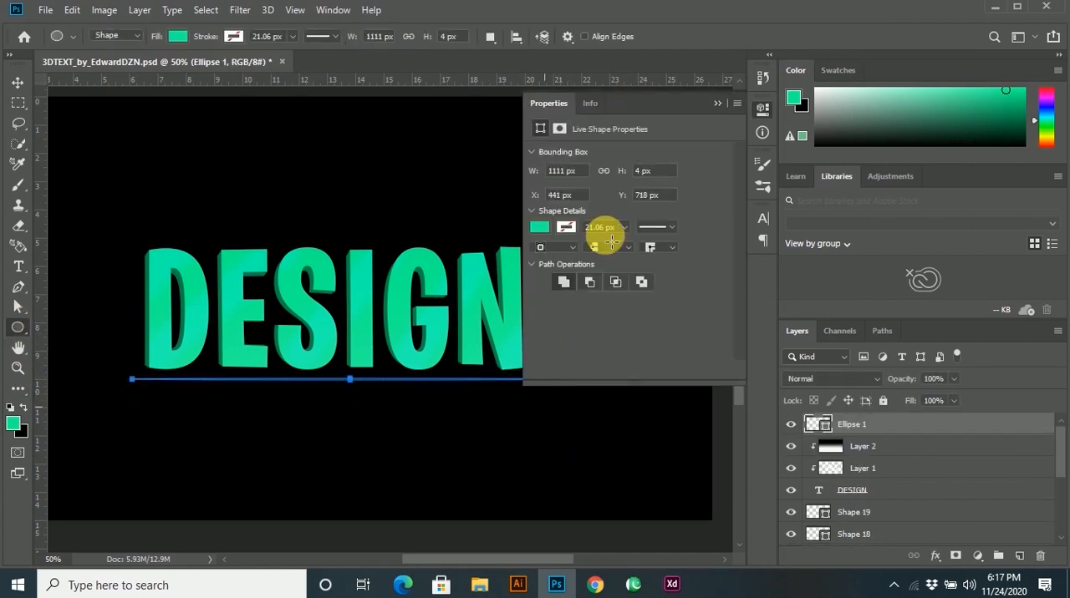
{"action": "left_click", "coordinate": [17, 82]}
{"action": "left_click", "coordinate": [399, 465]}
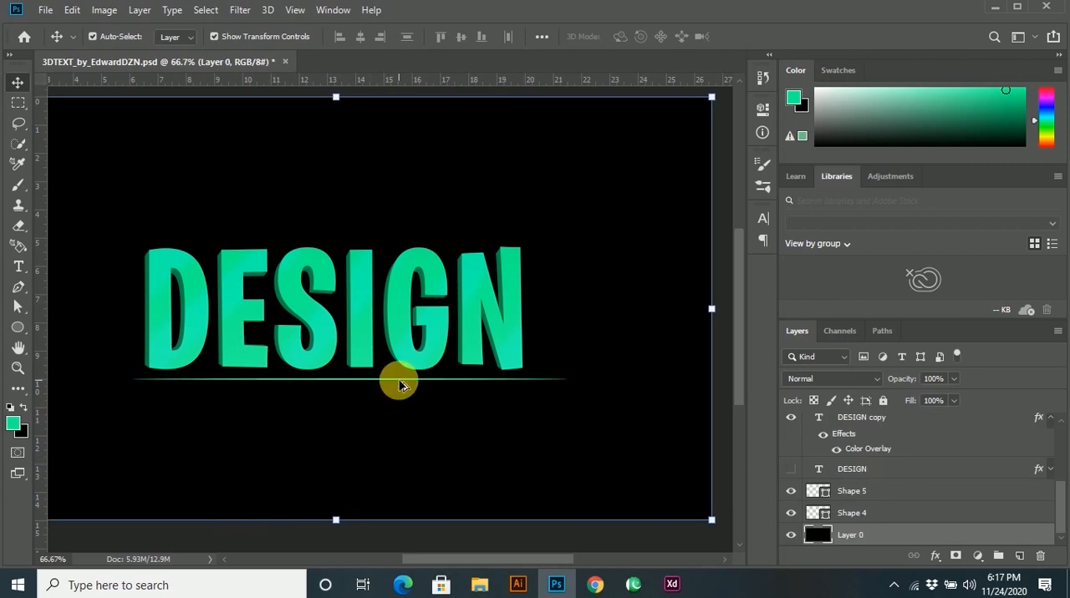
{"action": "scroll", "coordinate": [399, 410], "scroll_direction": "up", "scroll_amount": 5}
{"action": "scroll", "coordinate": [418, 468], "scroll_direction": "down", "scroll_amount": 5}
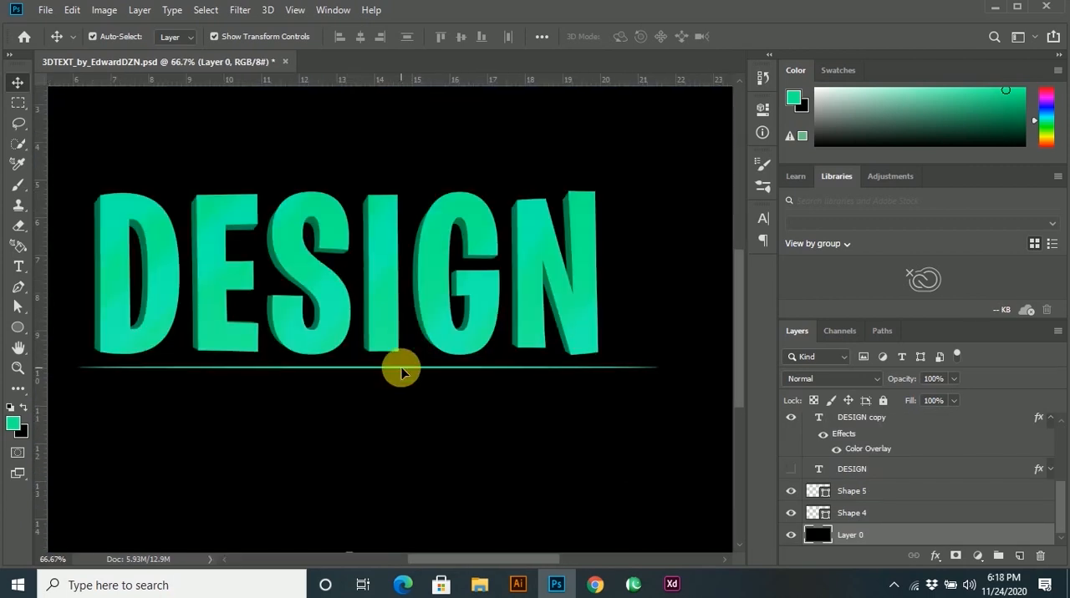
Move the thin green line so it sits centered beneath the DESIGN text.
{"action": "left_click", "coordinate": [400, 373]}
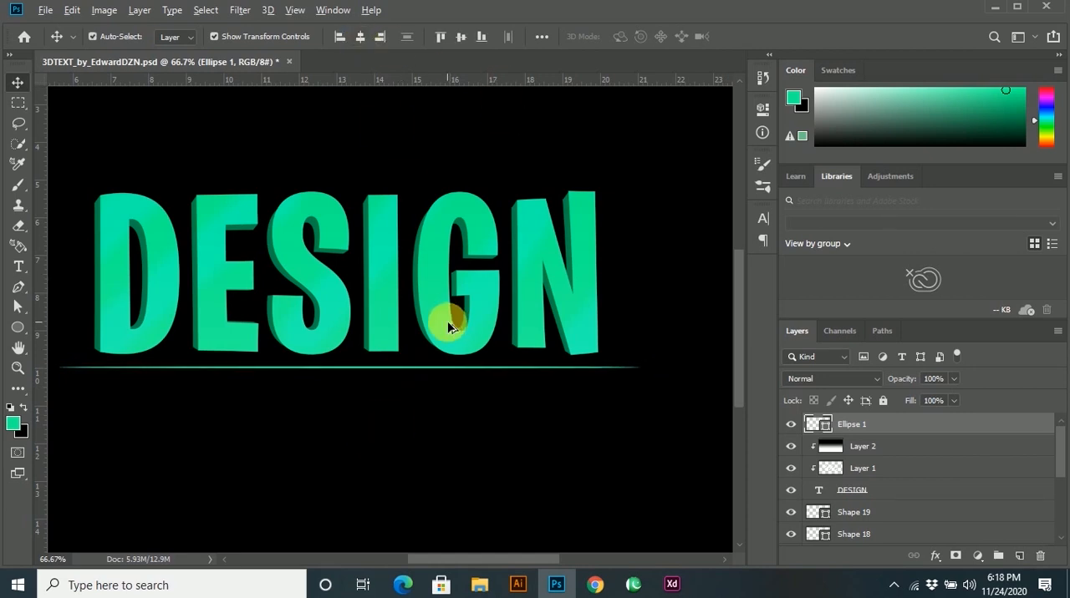
{"action": "scroll", "coordinate": [448, 326], "scroll_direction": "down", "scroll_amount": 2}
{"action": "key", "text": "ctrl+d"}
{"action": "left_click", "coordinate": [676, 334]}
{"action": "scroll", "coordinate": [433, 389], "scroll_direction": "up", "scroll_amount": 1}
{"action": "left_click_drag", "start_coordinate": [393, 394], "coordinate": [410, 361]}
{"action": "scroll", "coordinate": [409, 357], "scroll_direction": "up", "scroll_amount": 1}
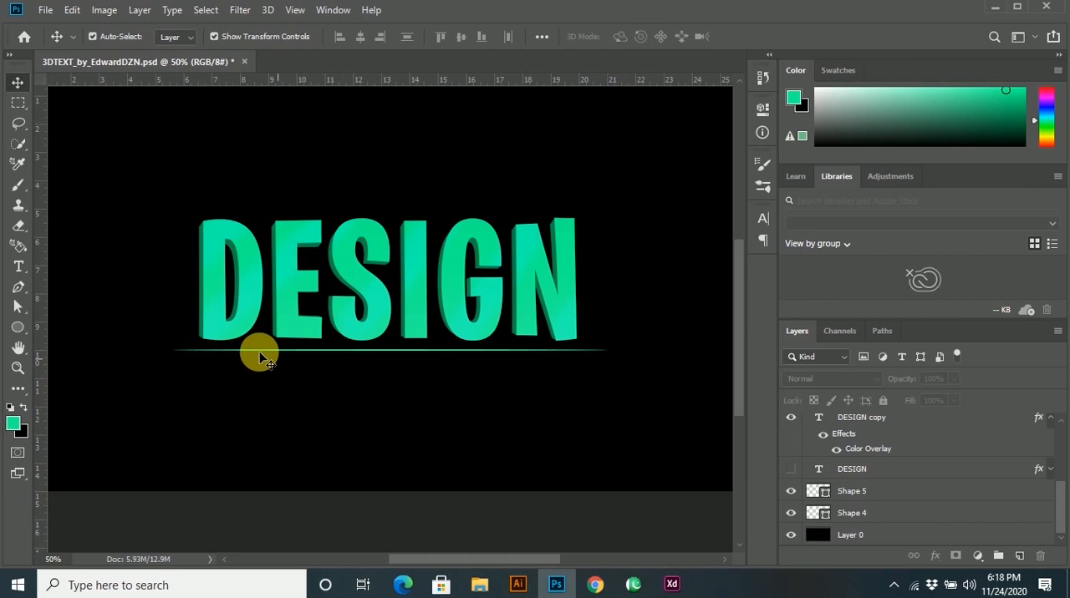
{"action": "left_click", "coordinate": [16, 267]}
{"action": "left_click", "coordinate": [279, 361]}
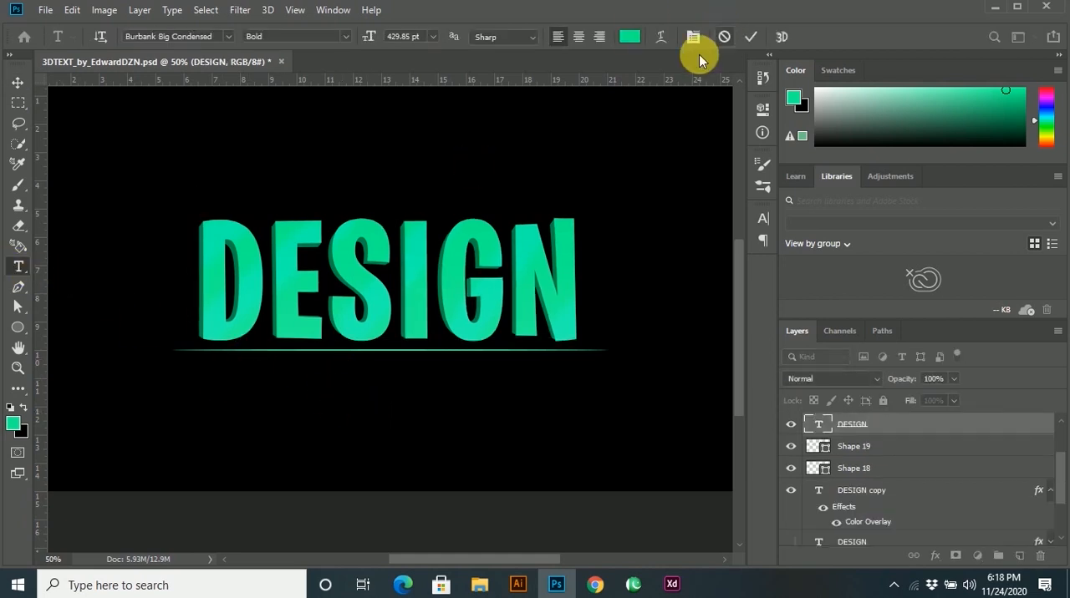
{"action": "left_click", "coordinate": [17, 82]}
{"action": "left_click", "coordinate": [239, 392]}
{"action": "key", "text": "t"}
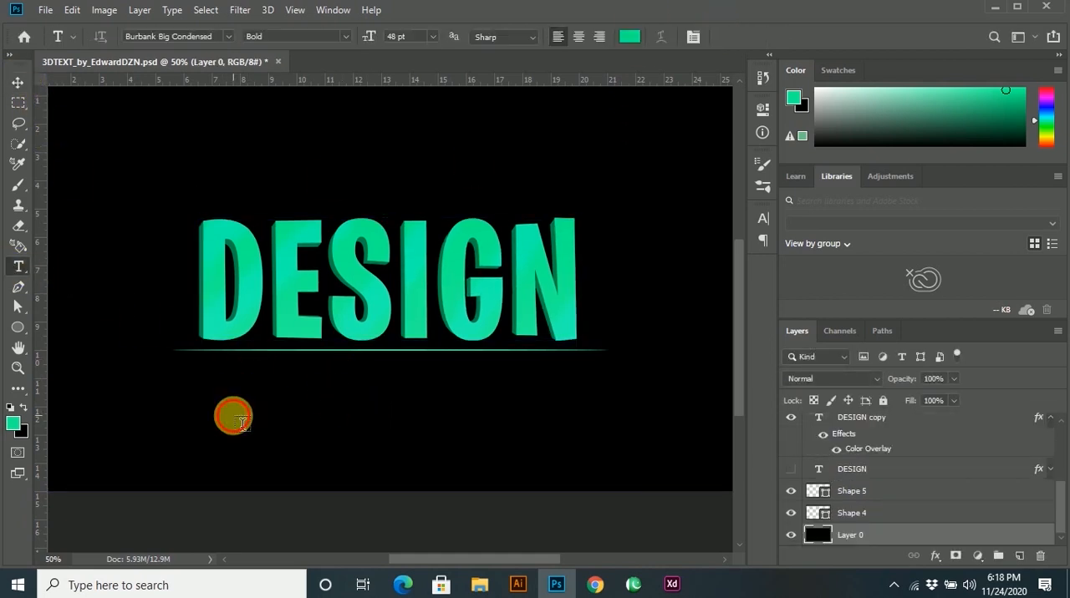
{"action": "left_click", "coordinate": [241, 423]}
{"action": "left_click", "coordinate": [722, 35]}
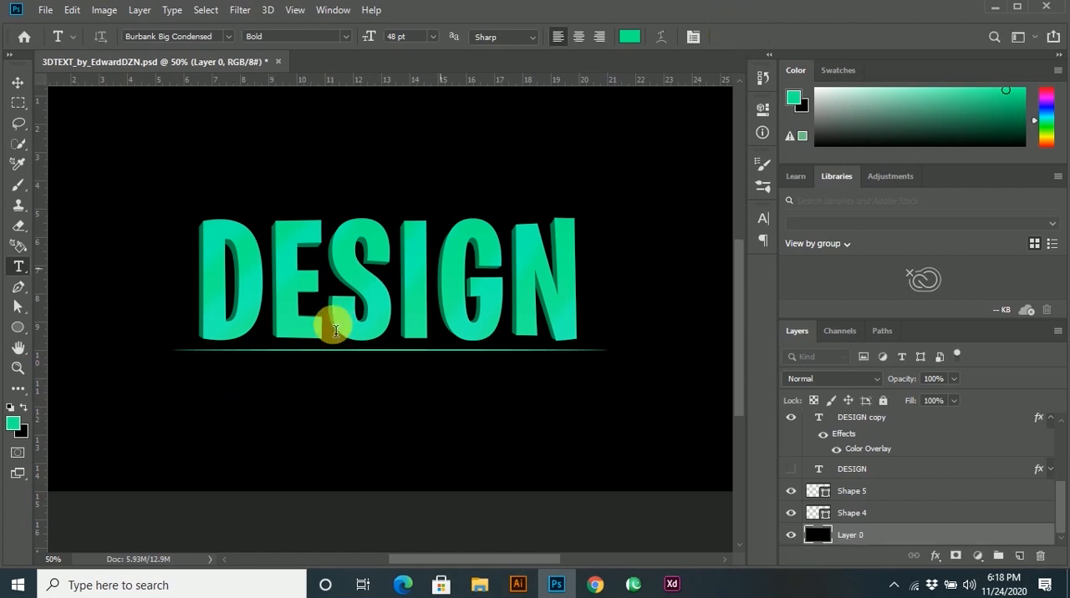
{"action": "left_click", "coordinate": [17, 82]}
Examine the DESIGN text and its base line on the canvas at several magnifications.
{"action": "key", "text": "ctrl+minus"}
{"action": "scroll", "coordinate": [659, 317], "scroll_direction": "up", "scroll_amount": 1}
{"action": "left_click", "coordinate": [678, 319]}
{"action": "scroll", "coordinate": [585, 324], "scroll_direction": "down", "scroll_amount": 1}
{"action": "scroll", "coordinate": [601, 307], "scroll_direction": "down", "scroll_amount": 1}
{"action": "scroll", "coordinate": [601, 307], "scroll_direction": "up", "scroll_amount": 1}
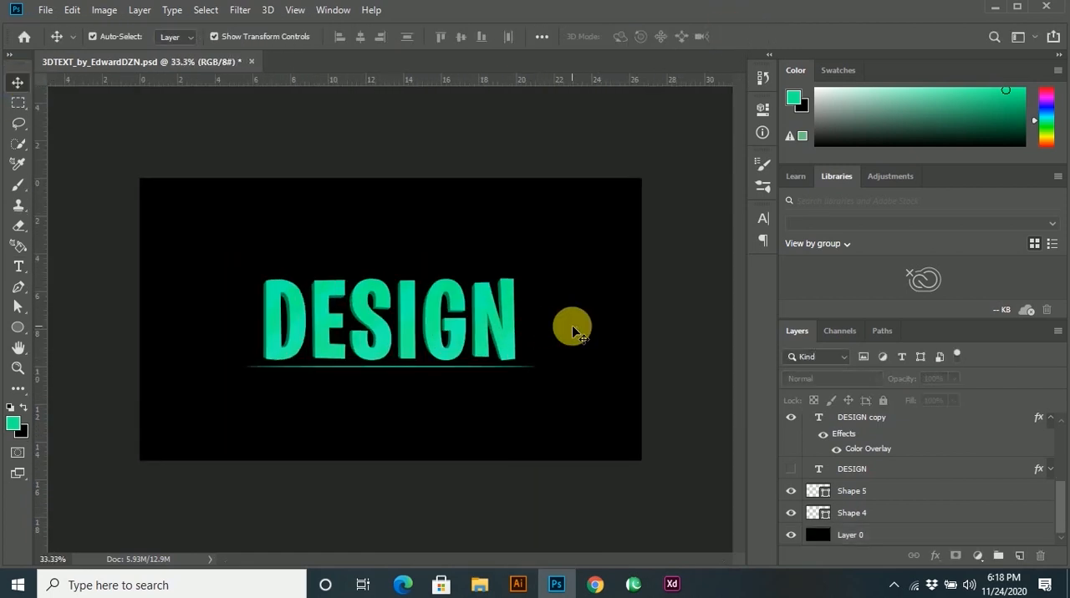
{"action": "scroll", "coordinate": [571, 332], "scroll_direction": "up", "scroll_amount": 2}
{"action": "scroll", "coordinate": [465, 311], "scroll_direction": "down", "scroll_amount": 1}
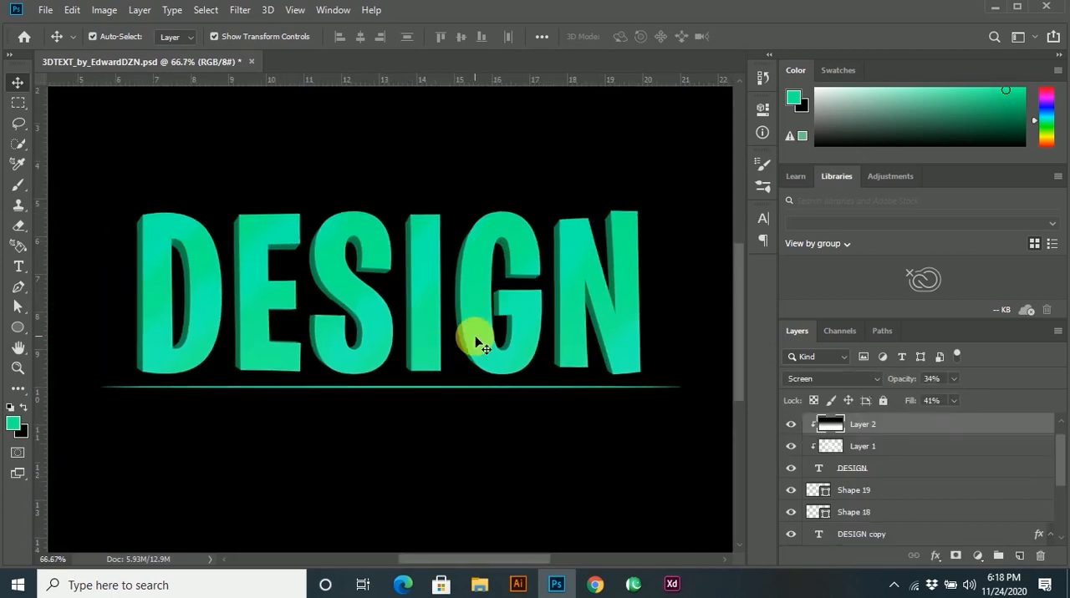
Duplicate the front DESIGN text layer and place the copy below the hidden DESIGN layer, just above Shape 5.
{"action": "key", "text": "ctrl+minus"}
{"action": "left_click", "coordinate": [782, 471]}
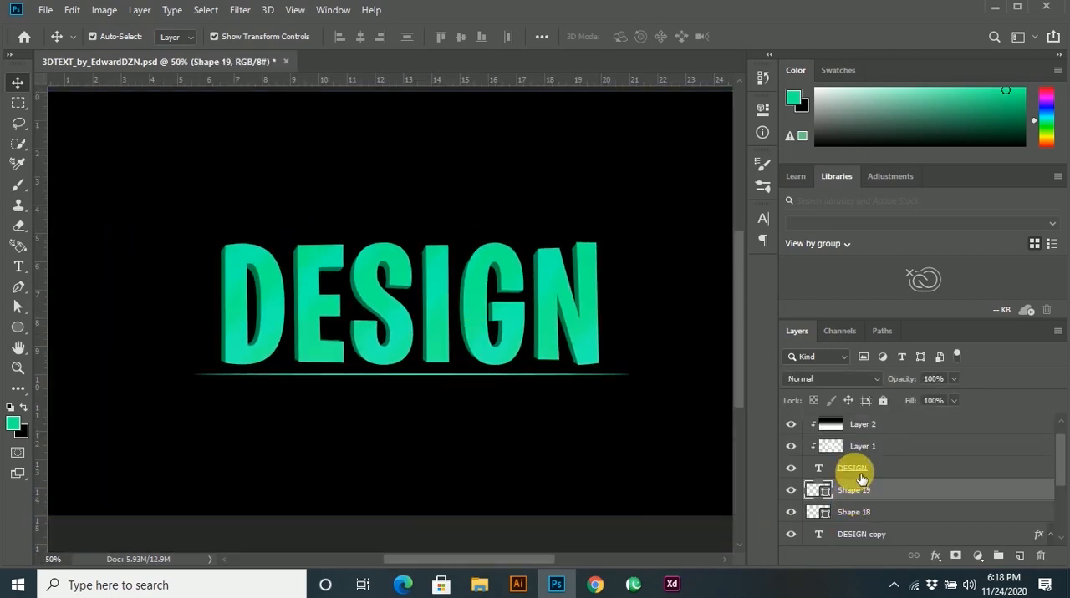
{"action": "left_click", "coordinate": [878, 475]}
{"action": "mouse_move", "coordinate": [881, 477]}
{"action": "left_mouse_down"}
{"action": "mouse_move", "coordinate": [869, 558]}
{"action": "mouse_move", "coordinate": [879, 481]}
{"action": "left_mouse_up"}
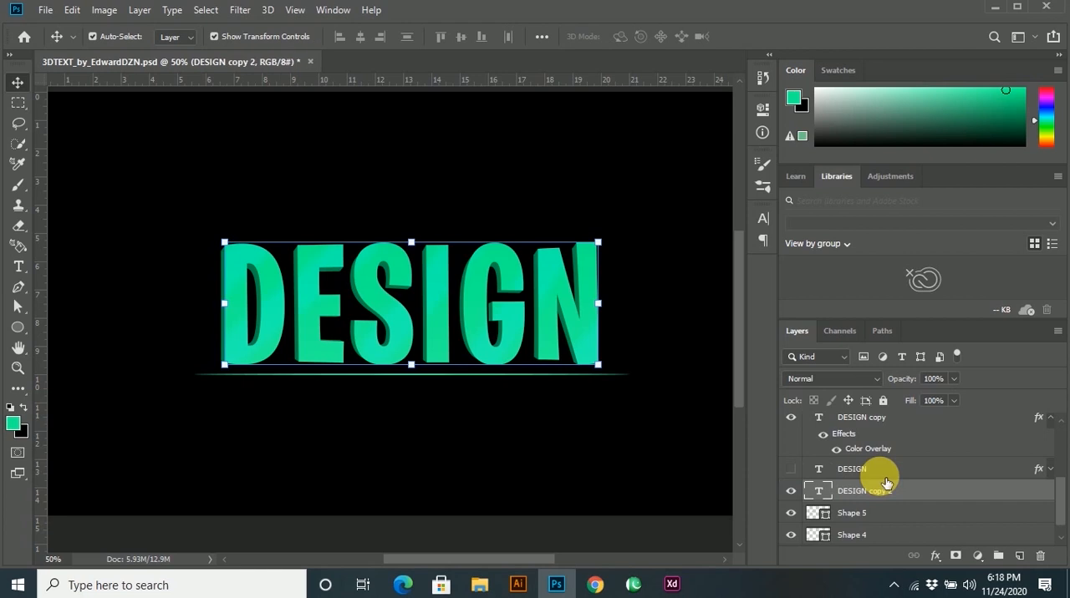
Convert the DESIGN copy 2 layer to a smart object and apply a Gaussian Blur with an 11.1 px radius.
{"action": "left_click", "coordinate": [239, 12]}
{"action": "mouse_move", "coordinate": [313, 207]}
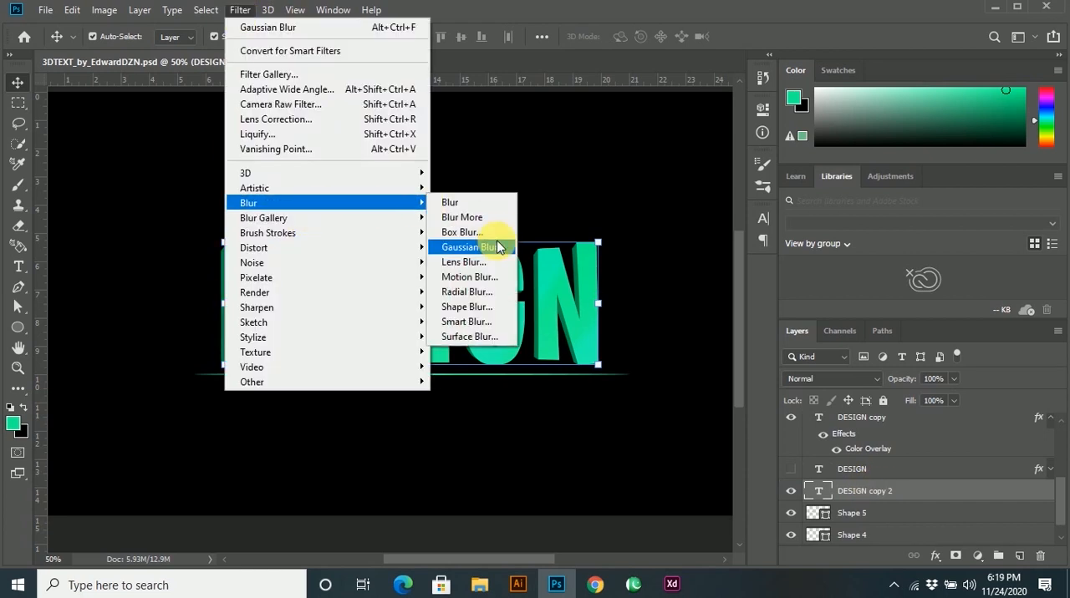
{"action": "left_click", "coordinate": [462, 247]}
{"action": "left_click", "coordinate": [522, 224]}
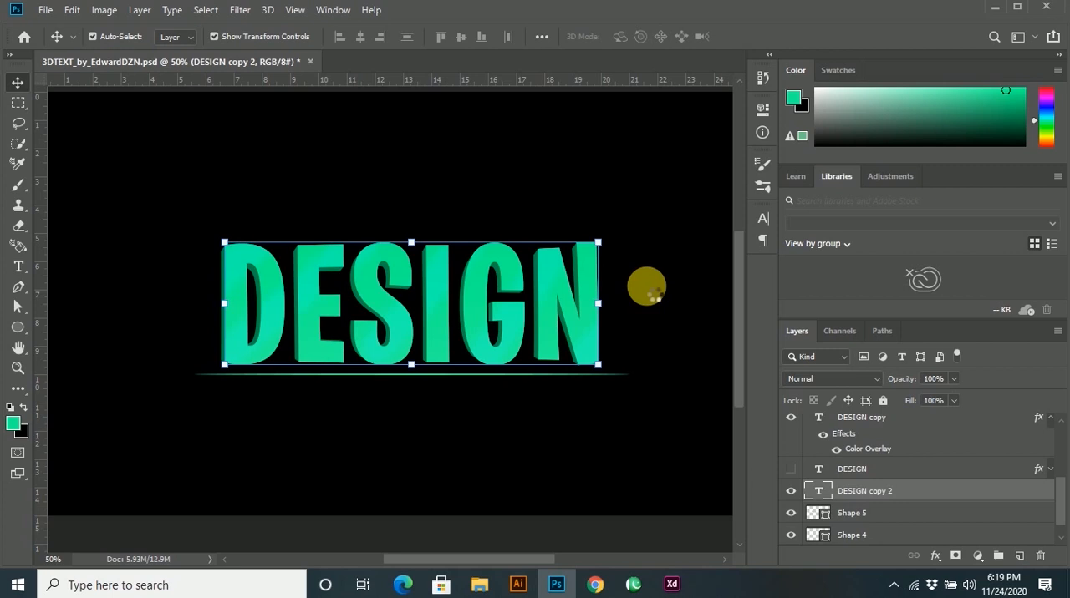
{"action": "left_click_drag", "start_coordinate": [468, 331], "coordinate": [422, 326]}
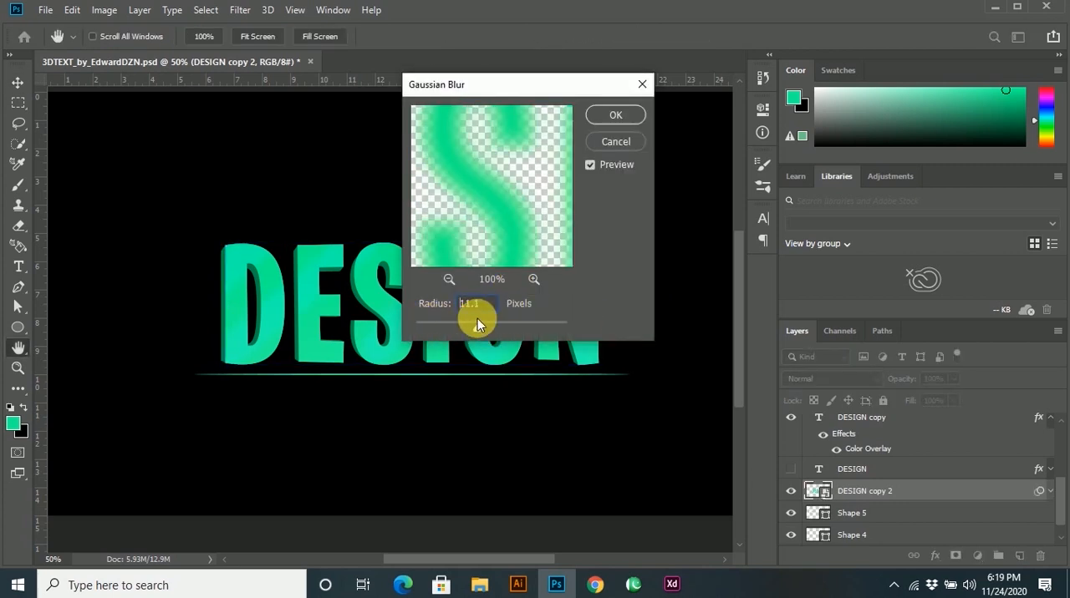
{"action": "left_click", "coordinate": [606, 115]}
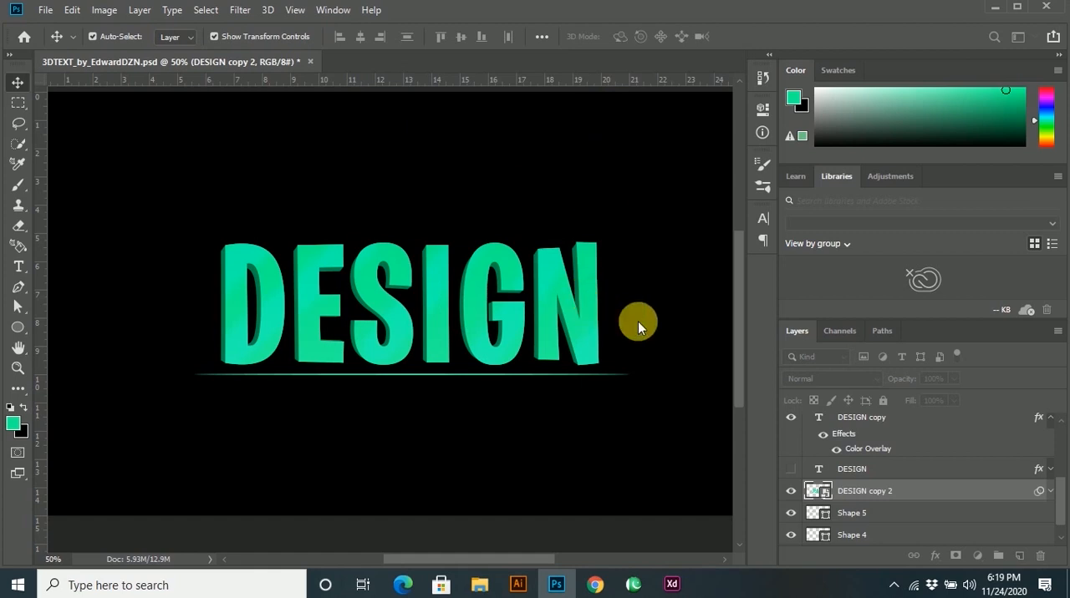
{"action": "left_click", "coordinate": [693, 451]}
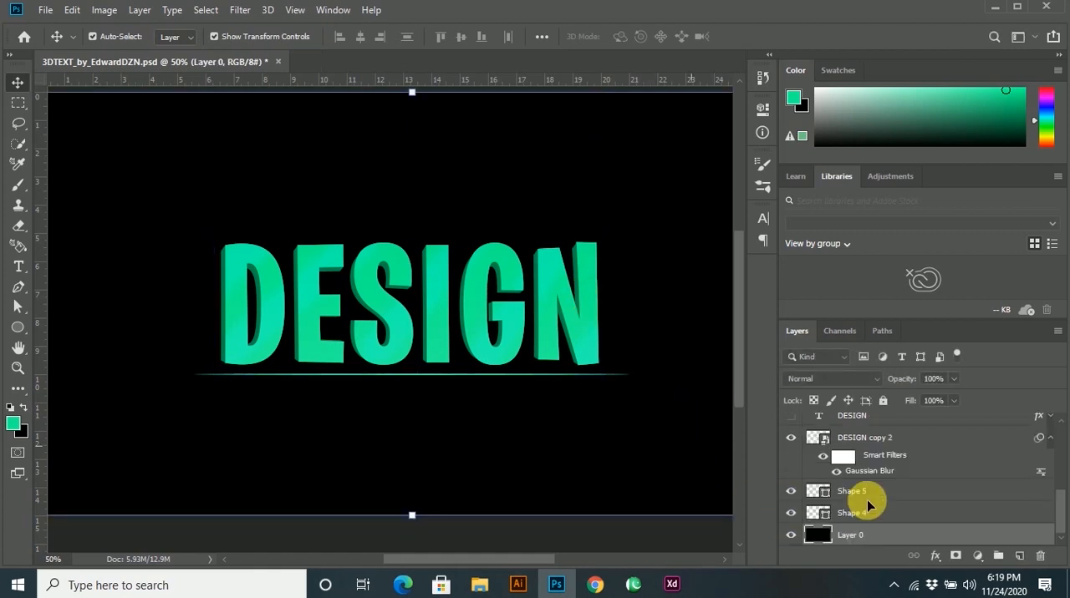
Reduce the opacity of the dark DESIGN copy extrusion layer to 23%.
{"action": "scroll", "coordinate": [877, 493], "scroll_direction": "up", "scroll_amount": 2}
{"action": "scroll", "coordinate": [856, 468], "scroll_direction": "up", "scroll_amount": 1}
{"action": "left_click", "coordinate": [859, 434]}
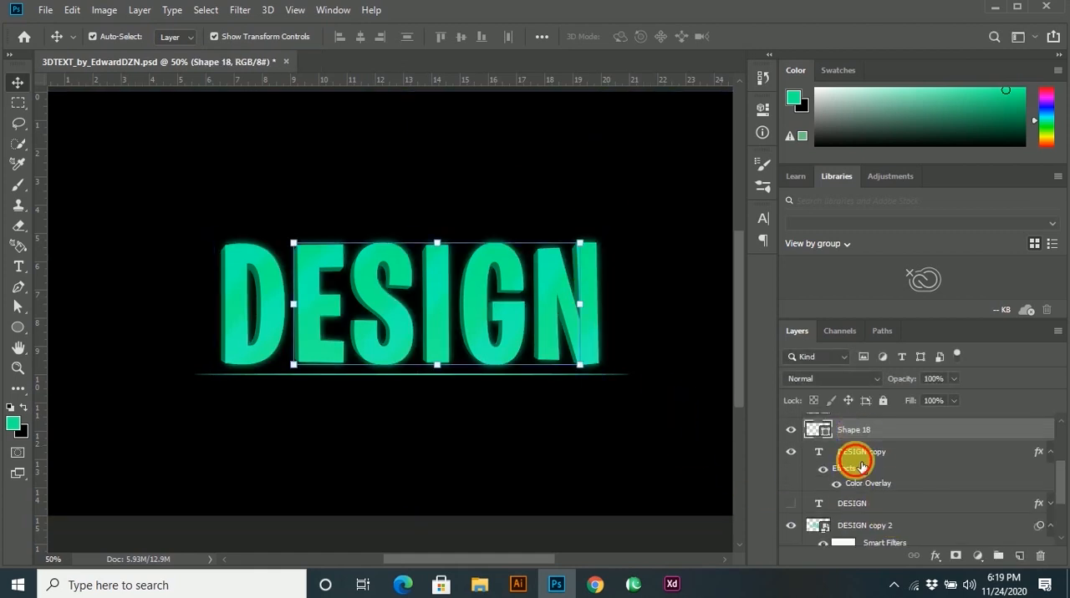
{"action": "left_click", "coordinate": [861, 461]}
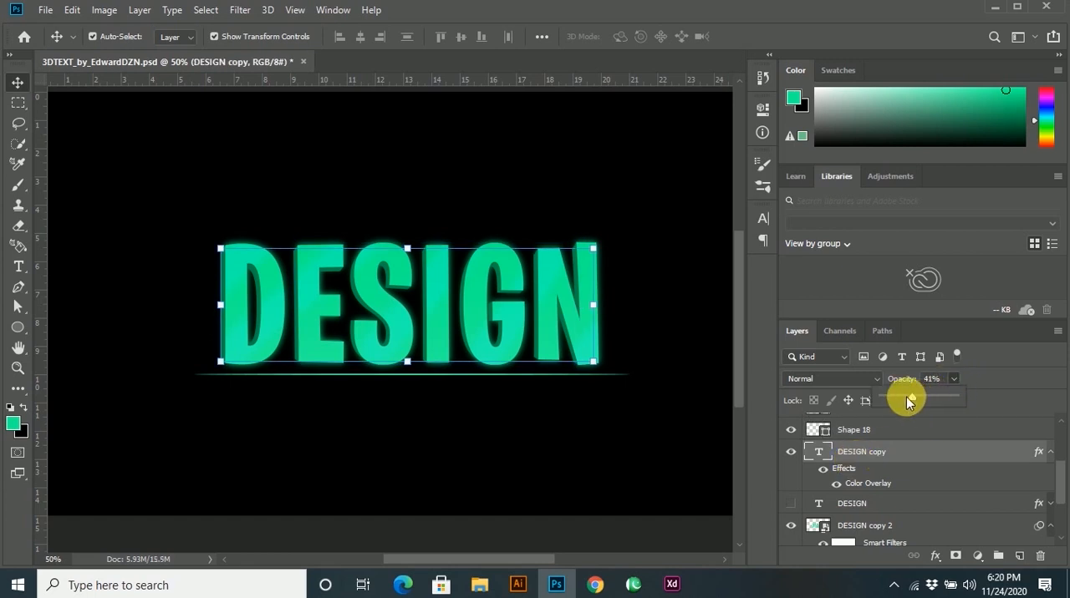
{"action": "left_click", "coordinate": [927, 456]}
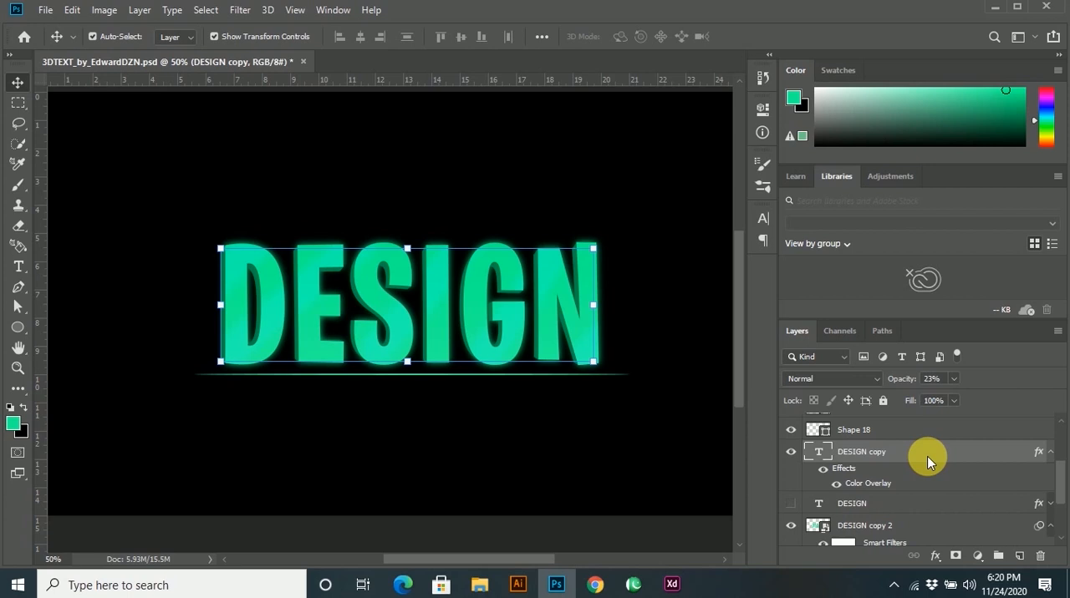
{"action": "key", "text": "Delete"}
{"action": "key", "text": "ctrl+z"}
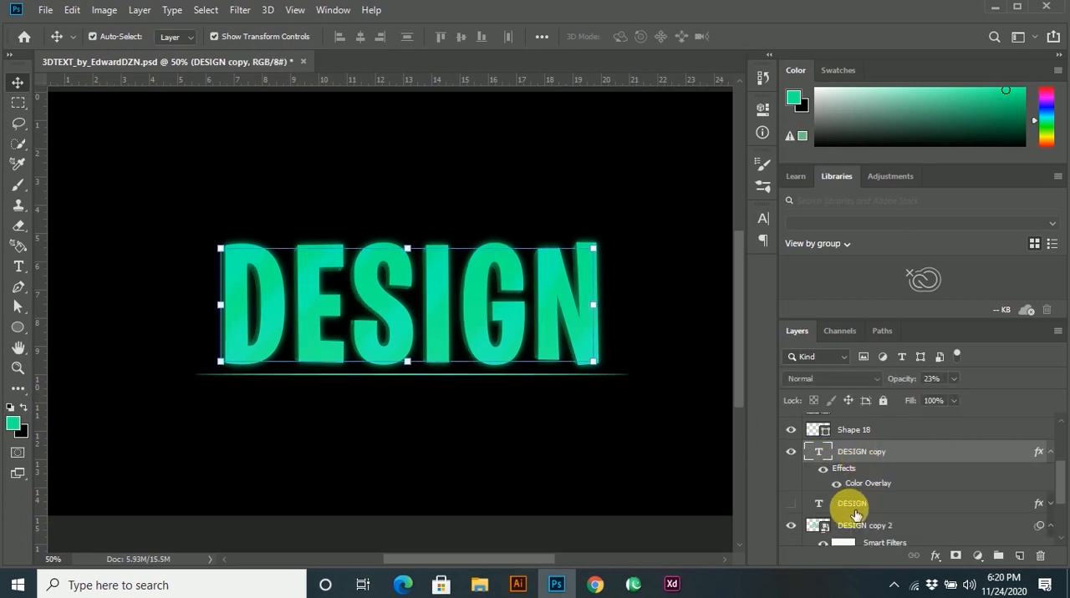
Lower the opacity of the blurred DESIGN copy 2 layer.
{"action": "scroll", "coordinate": [875, 520], "scroll_direction": "down", "scroll_amount": 1}
{"action": "left_click", "coordinate": [878, 504]}
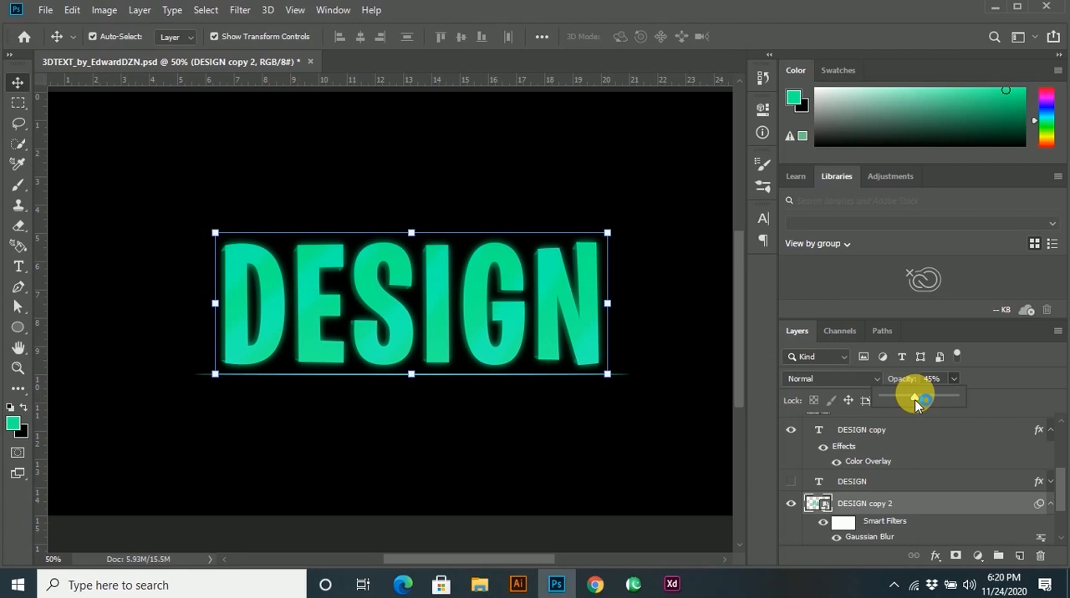
{"action": "left_click", "coordinate": [559, 435]}
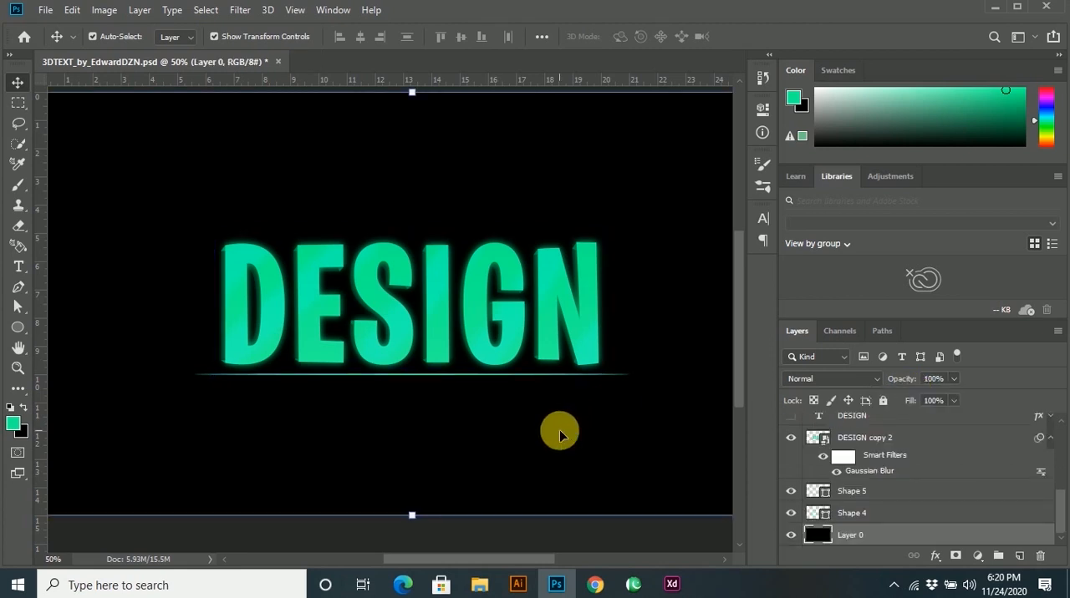
Undo the glow edits, including the opacity changes, the blurred text copy and the last shift of the base line.
{"action": "key", "text": "z"}
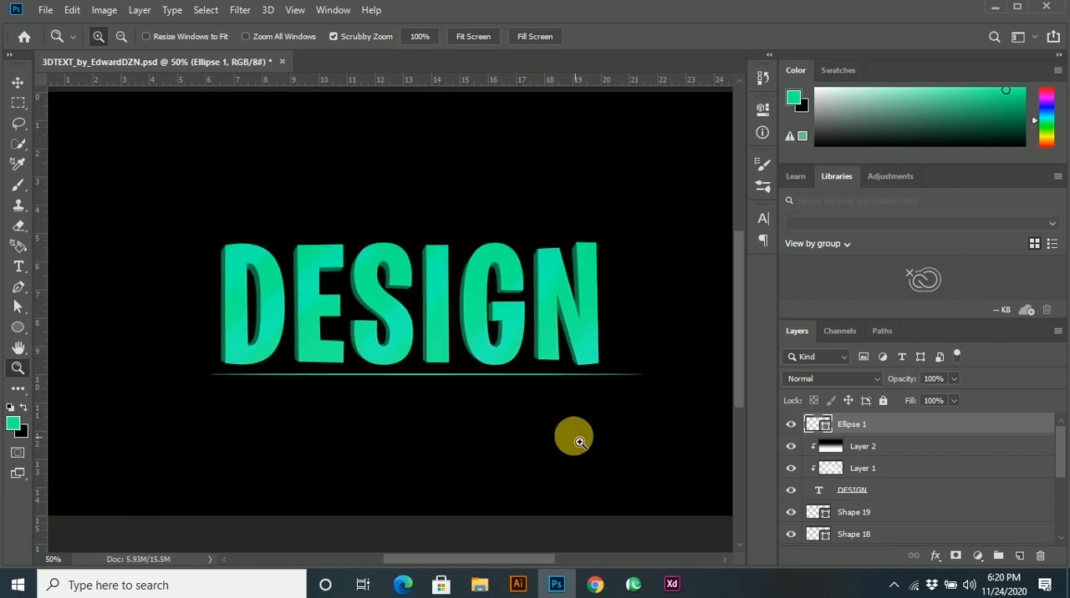
{"action": "key", "text": "v"}
{"action": "left_click", "coordinate": [381, 363]}
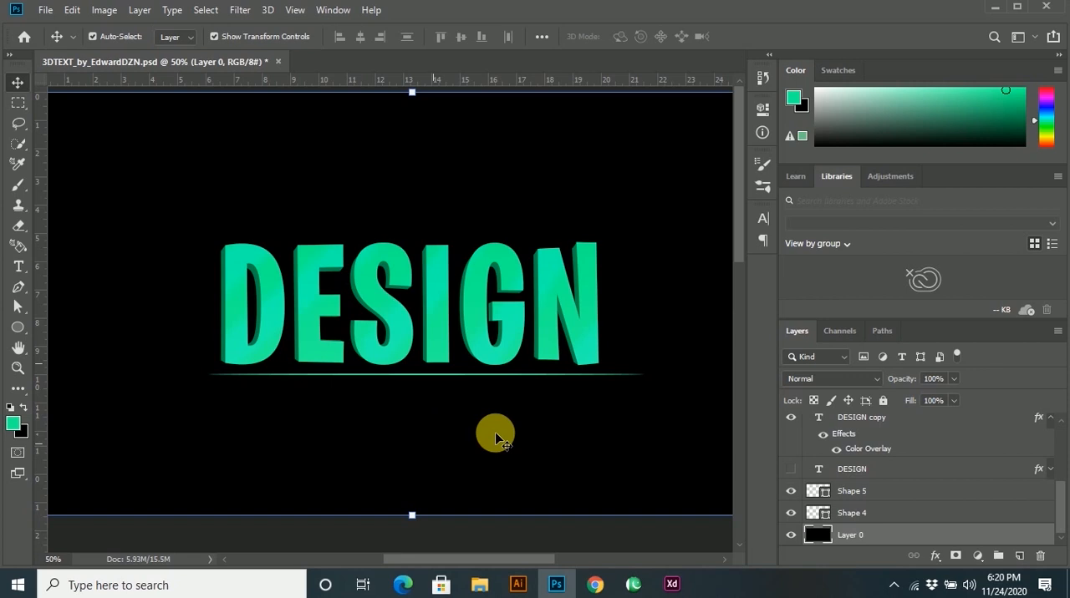
{"action": "key", "text": "ctrl+minus"}
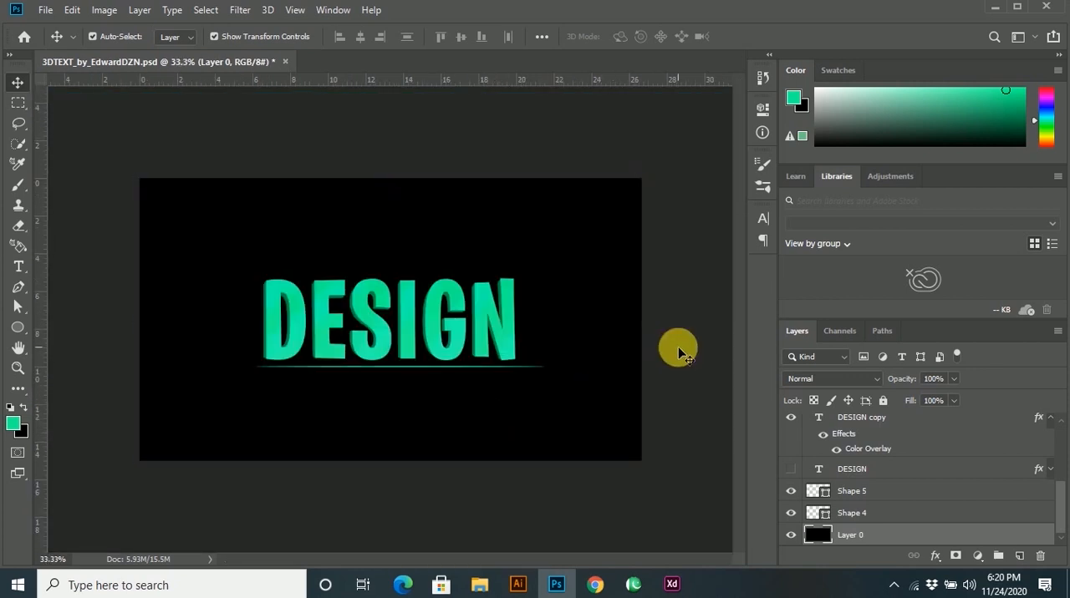
{"action": "left_click", "coordinate": [681, 351]}
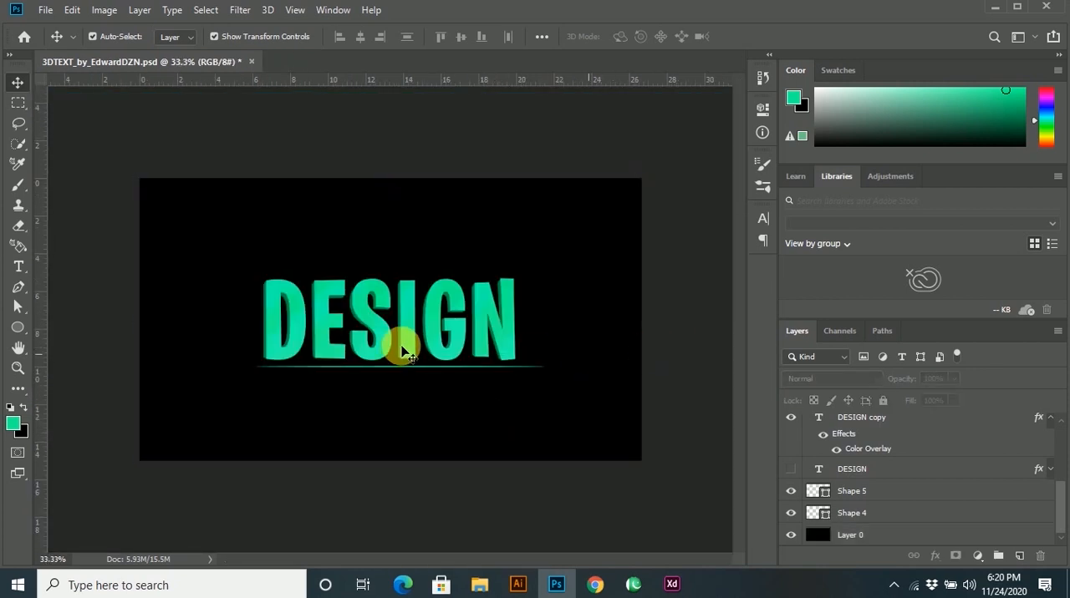
{"action": "scroll", "coordinate": [441, 340], "scroll_direction": "up", "scroll_amount": 3}
{"action": "scroll", "coordinate": [443, 344], "scroll_direction": "down", "scroll_amount": 1}
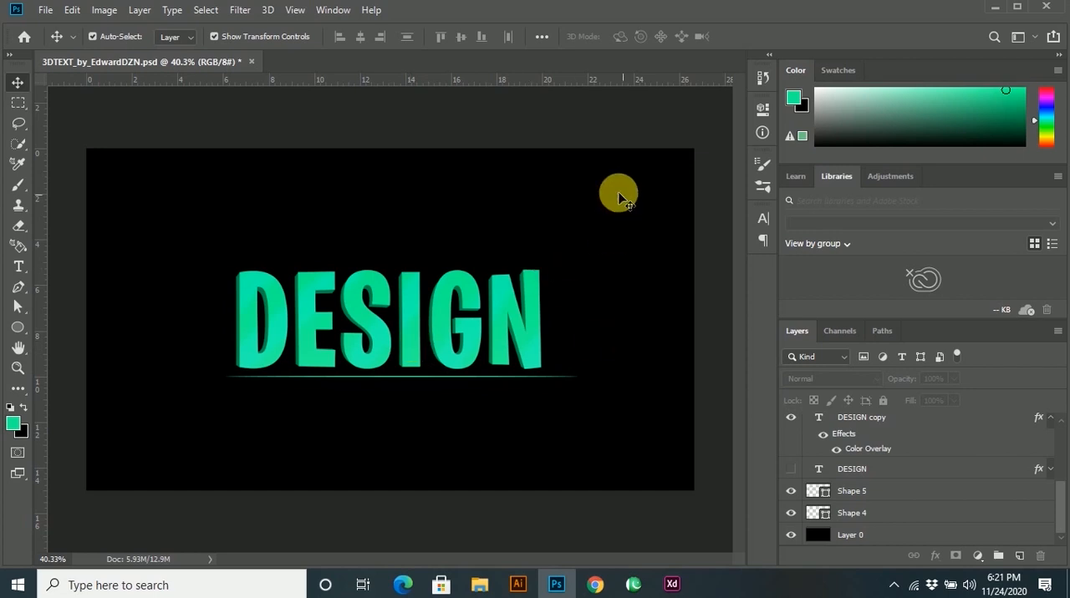
Draw a closed four-point Pen shape about 11 × 298 px over the outer side face of the letter D's extrusion.
{"action": "scroll", "coordinate": [240, 301], "scroll_direction": "up", "scroll_amount": 5}
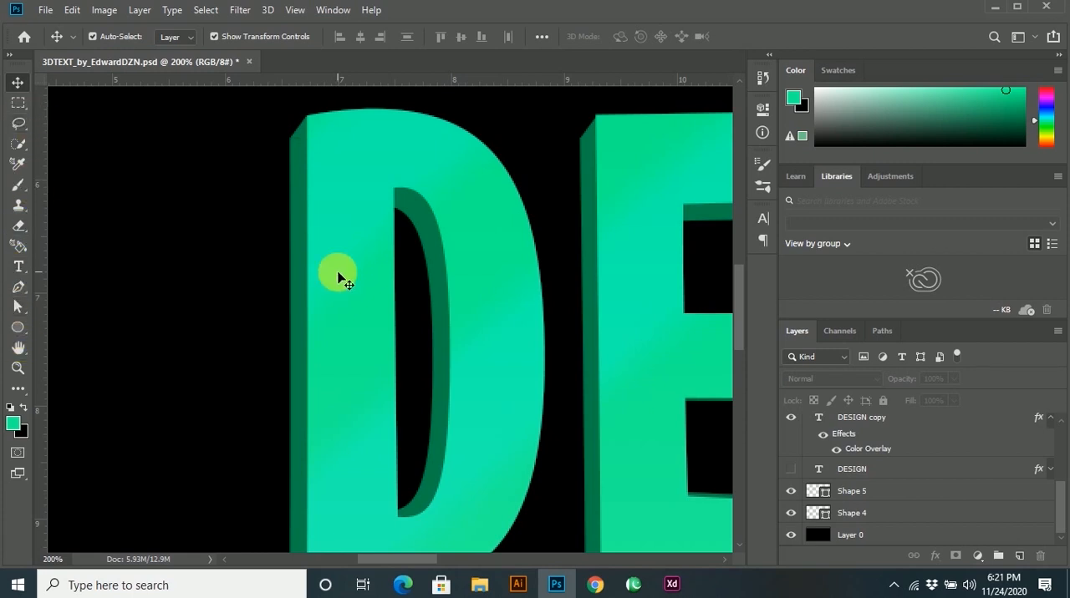
{"action": "key", "text": "p"}
{"action": "left_click", "coordinate": [306, 117]}
{"action": "left_click", "coordinate": [291, 139]}
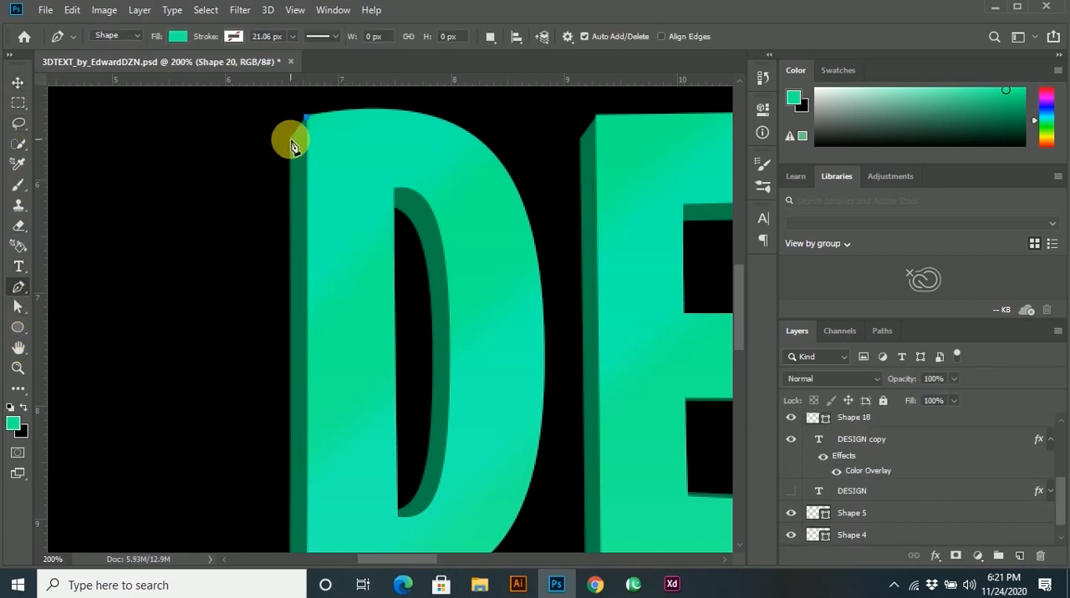
{"action": "left_click_drag", "start_coordinate": [303, 370], "coordinate": [336, 261]}
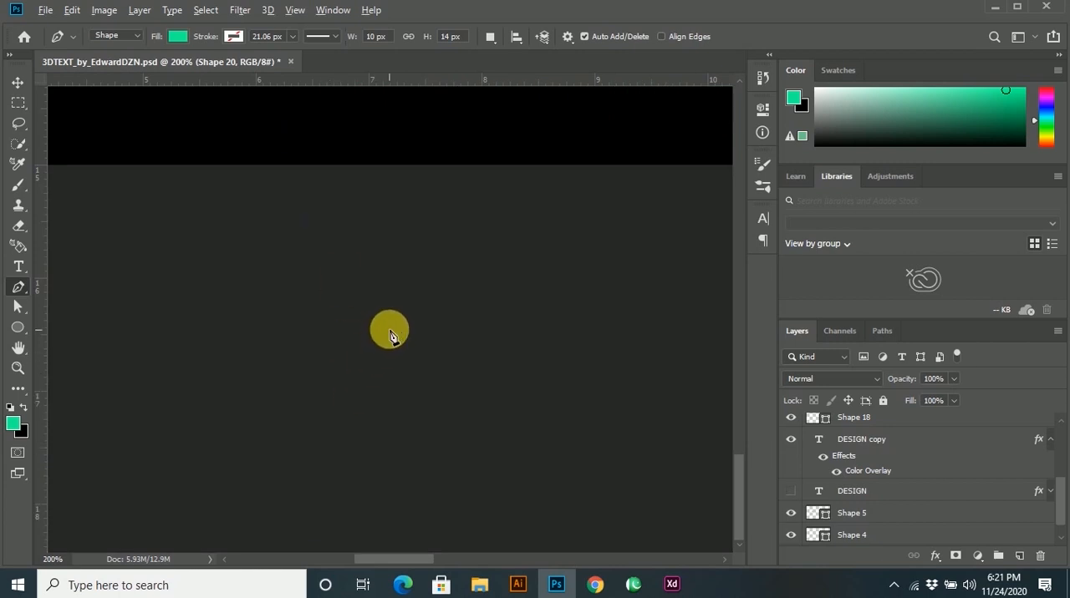
{"action": "left_click_drag", "start_coordinate": [421, 151], "coordinate": [470, 229]}
{"action": "scroll", "coordinate": [471, 232], "scroll_direction": "up", "scroll_amount": 5}
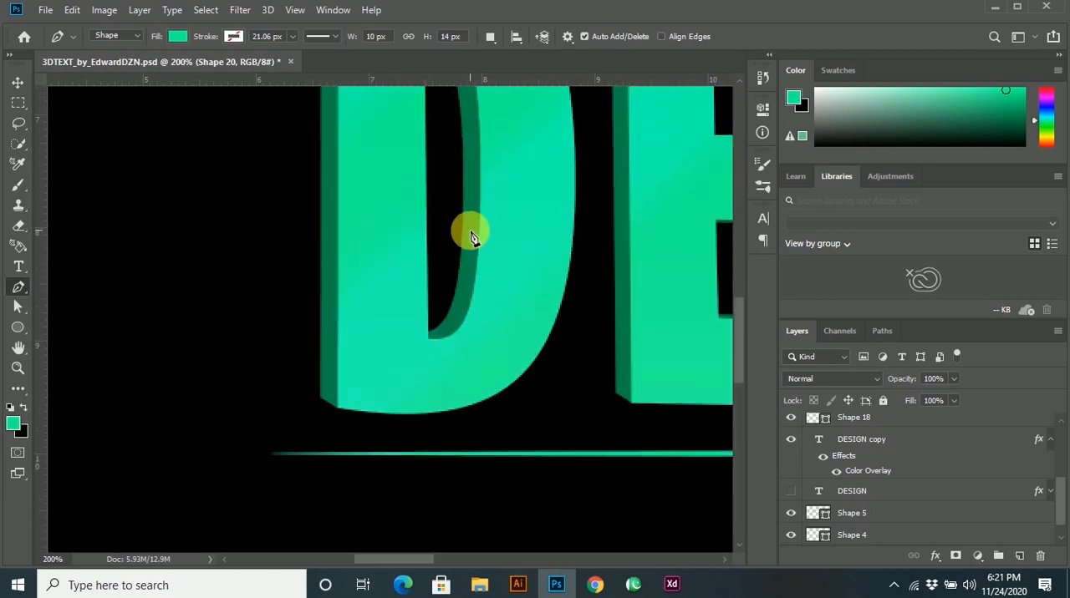
{"action": "scroll", "coordinate": [470, 232], "scroll_direction": "down", "scroll_amount": 3}
{"action": "scroll", "coordinate": [401, 267], "scroll_direction": "up", "scroll_amount": 3}
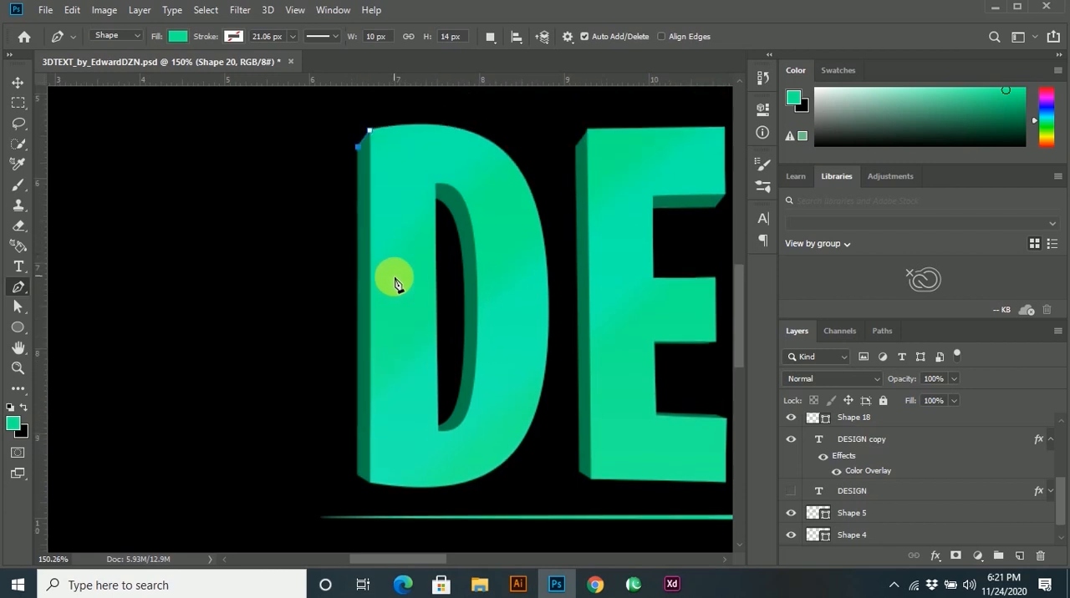
{"action": "left_click", "coordinate": [358, 483]}
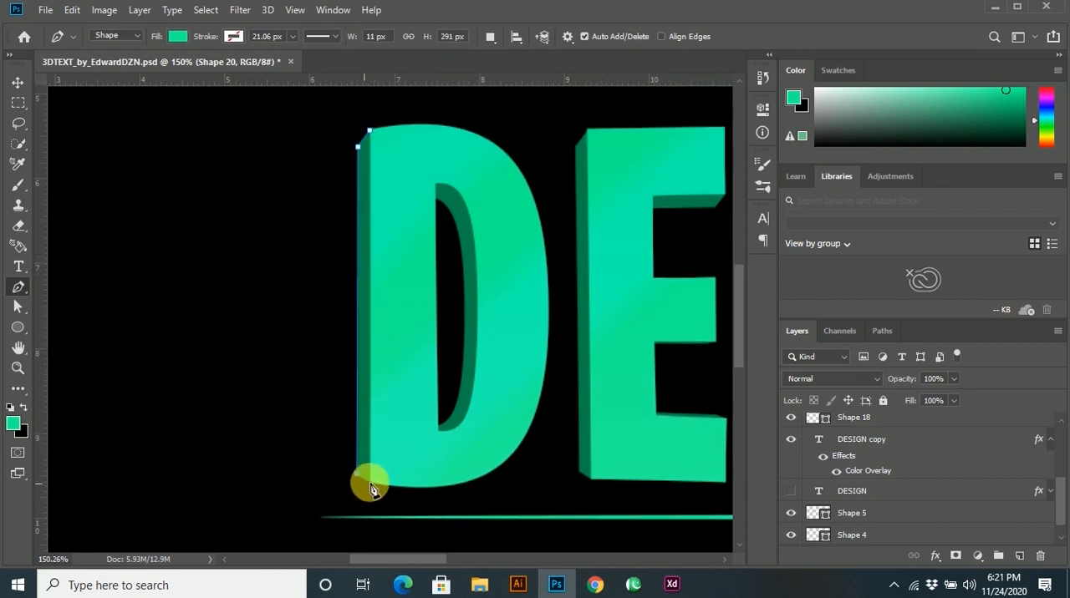
{"action": "left_click", "coordinate": [370, 483]}
{"action": "left_click", "coordinate": [371, 132]}
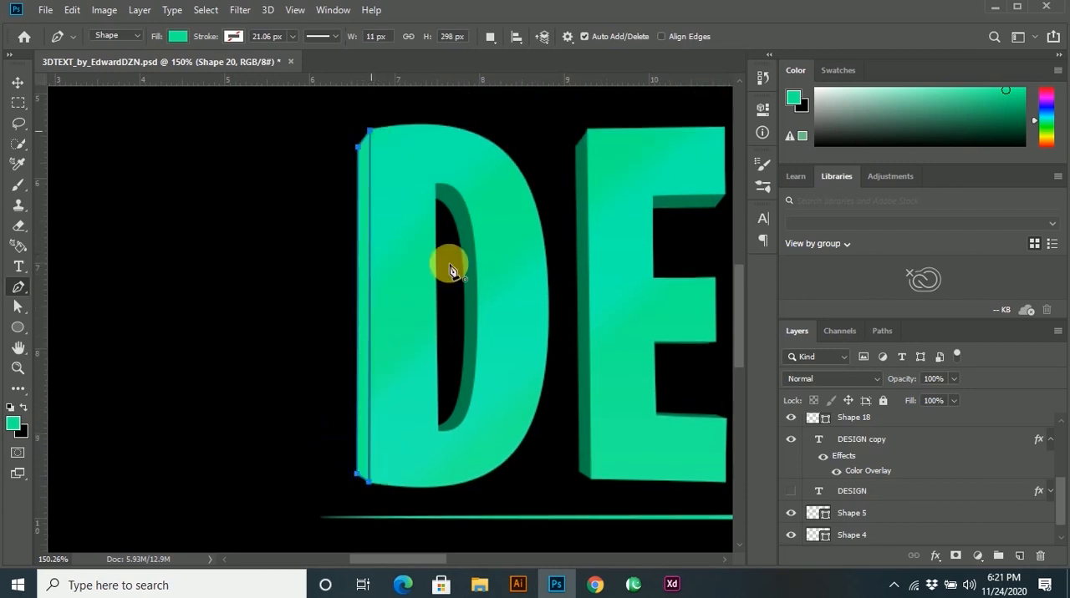
Fill the new side-face shape on the D with a black-to-white linear gradient at 90 degrees.
{"action": "left_click", "coordinate": [178, 39]}
{"action": "left_click", "coordinate": [170, 72]}
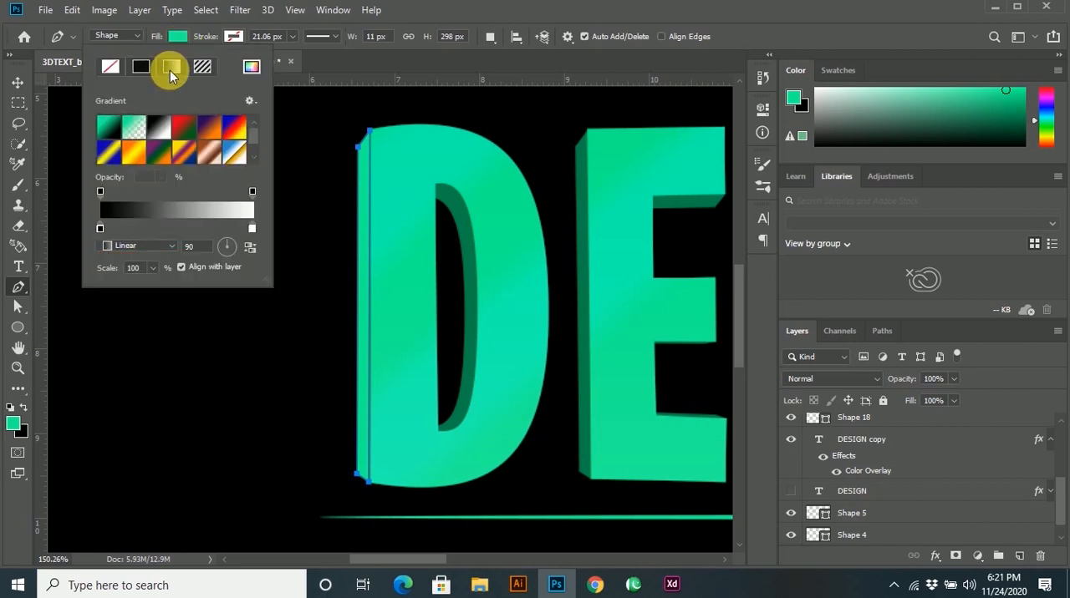
{"action": "left_click", "coordinate": [310, 114]}
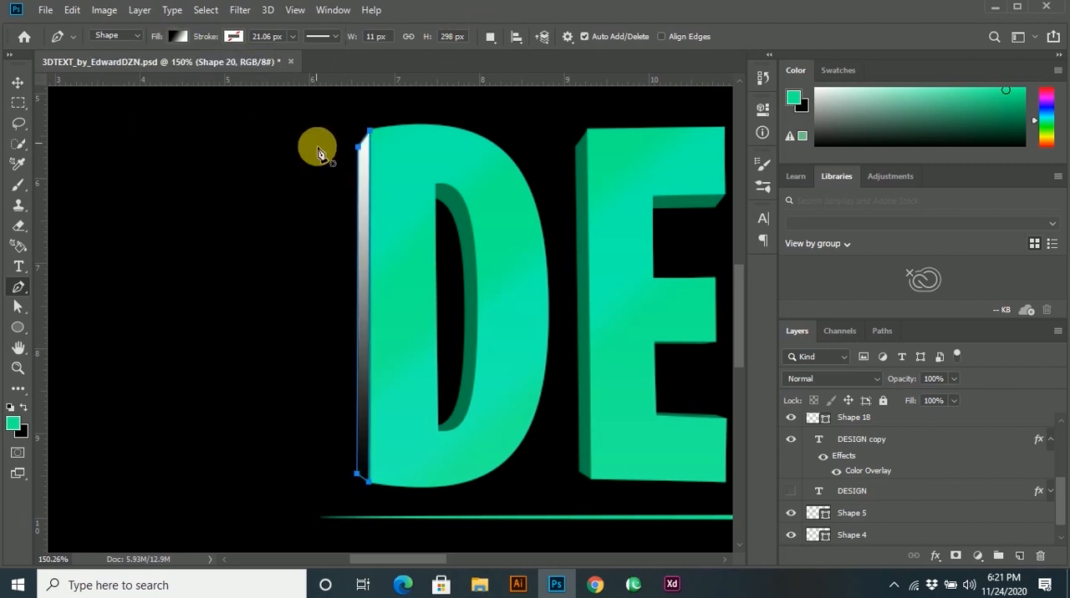
Set the blend mode of the D's gradient side-face shape to Multiply, adjust its opacity and deselect it.
{"action": "left_click", "coordinate": [16, 83]}
{"action": "left_click", "coordinate": [828, 380]}
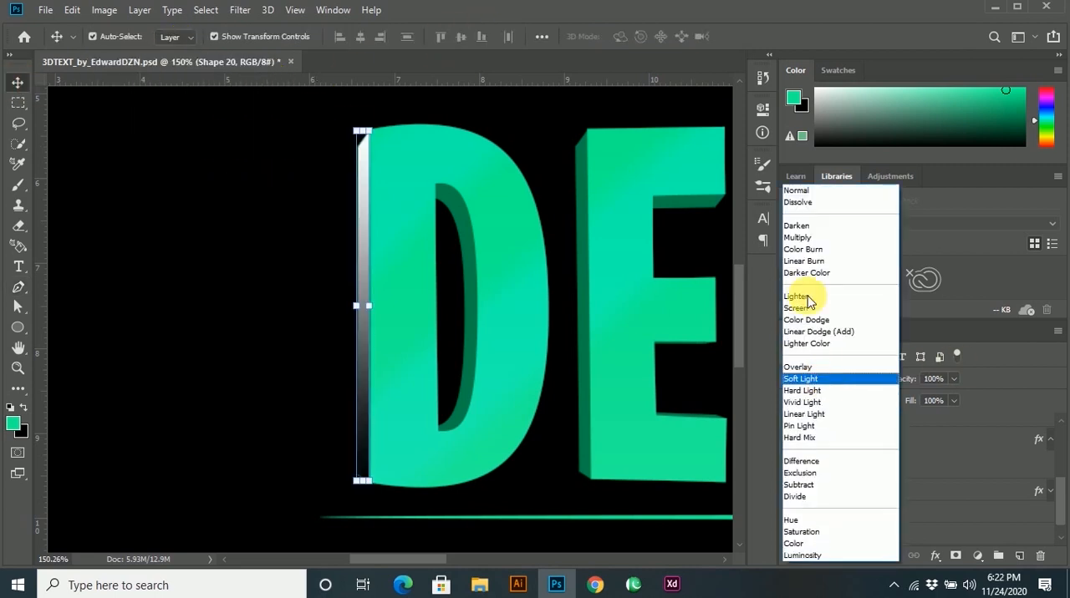
{"action": "left_click", "coordinate": [806, 239]}
{"action": "left_click", "coordinate": [954, 379]}
{"action": "left_click", "coordinate": [303, 455]}
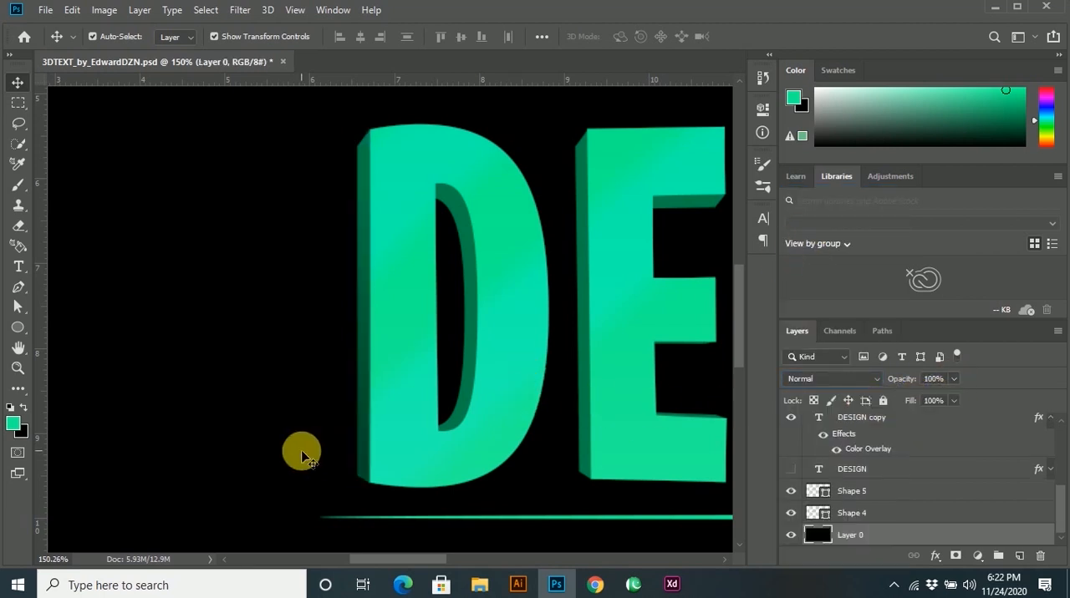
{"action": "scroll", "coordinate": [458, 402], "scroll_direction": "up", "scroll_amount": 1}
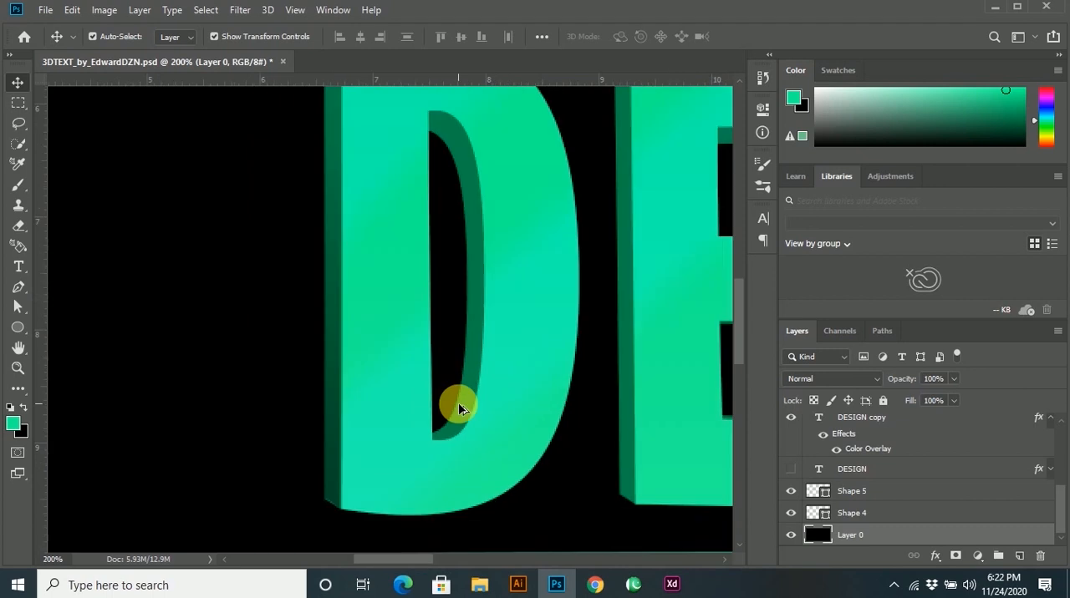
{"action": "left_click", "coordinate": [335, 373]}
{"action": "left_click", "coordinate": [184, 415]}
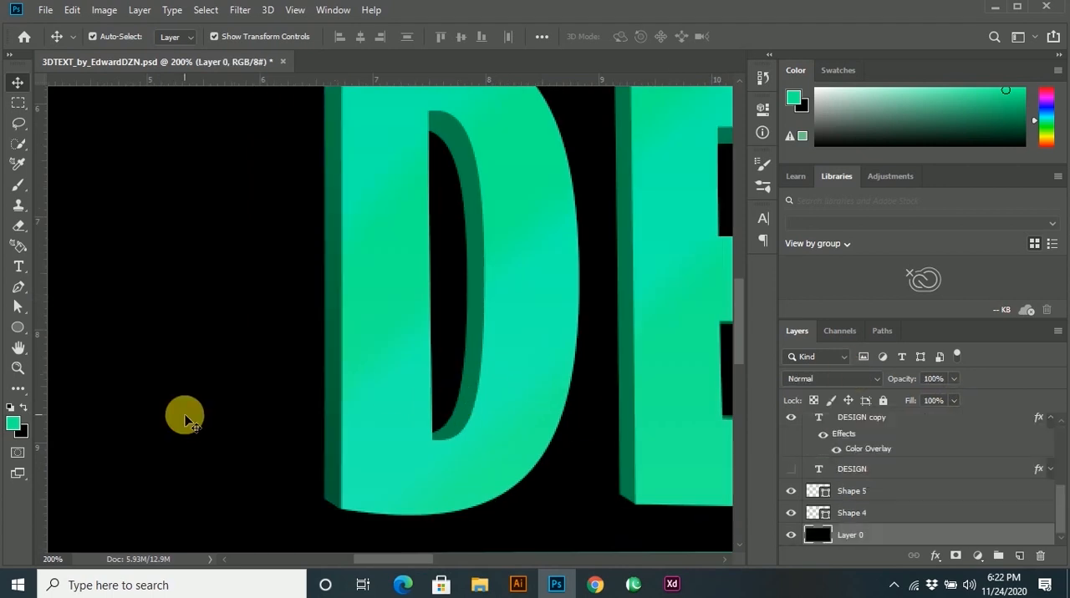
{"action": "scroll", "coordinate": [476, 343], "scroll_direction": "down", "scroll_amount": 3}
{"action": "scroll", "coordinate": [405, 320], "scroll_direction": "up", "scroll_amount": 1}
{"action": "scroll", "coordinate": [405, 320], "scroll_direction": "up", "scroll_amount": 1}
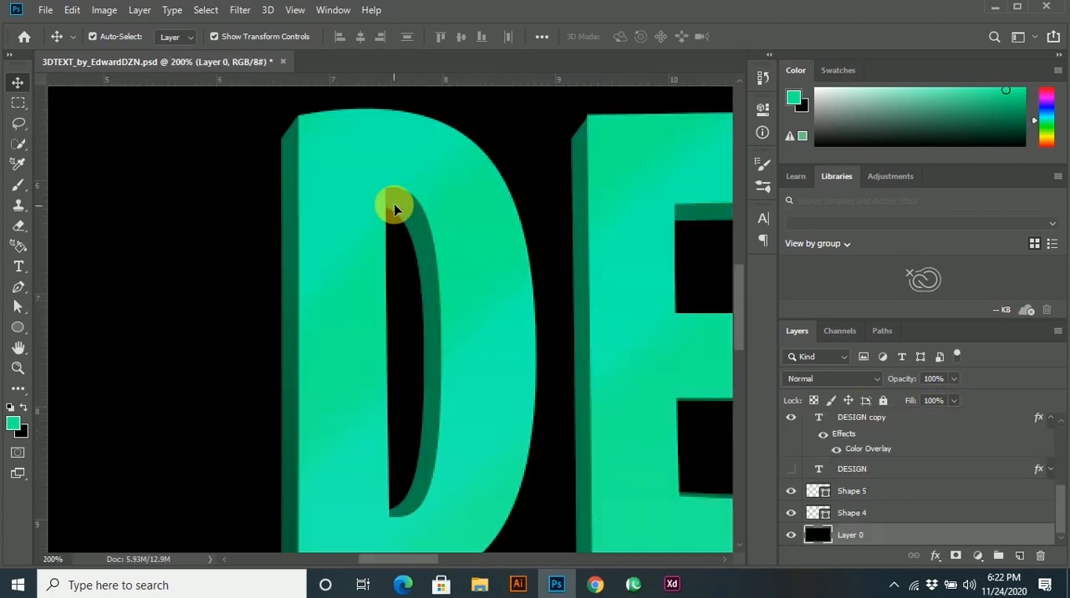
Start a Pen shape at the upper end of the D's counter and trace the curved inner edge of its extrusion to the lower corner.
{"action": "key", "text": "p"}
{"action": "left_click", "coordinate": [386, 180]}
{"action": "scroll", "coordinate": [382, 207], "scroll_direction": "up", "scroll_amount": 1}
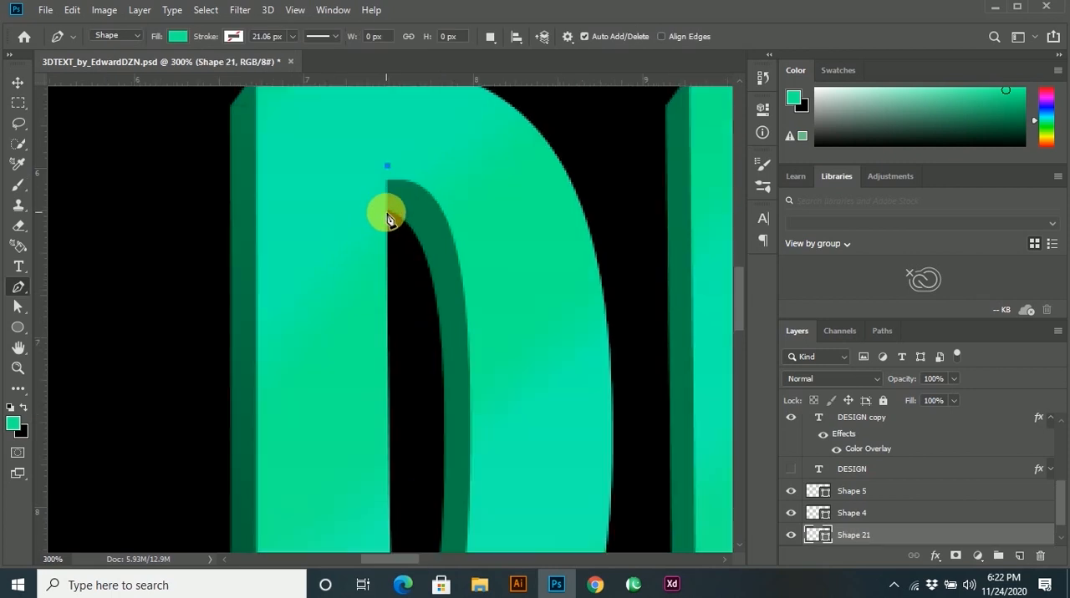
{"action": "left_click", "coordinate": [385, 212]}
{"action": "left_click_drag", "start_coordinate": [440, 306], "coordinate": [447, 396]}
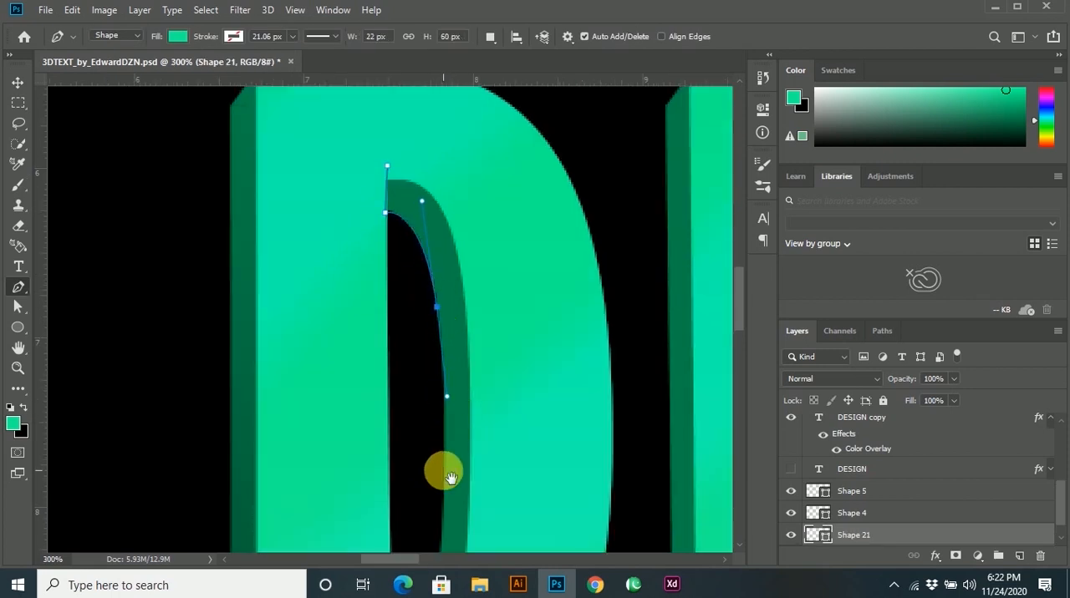
{"action": "scroll", "coordinate": [485, 437], "scroll_direction": "down", "scroll_amount": 3}
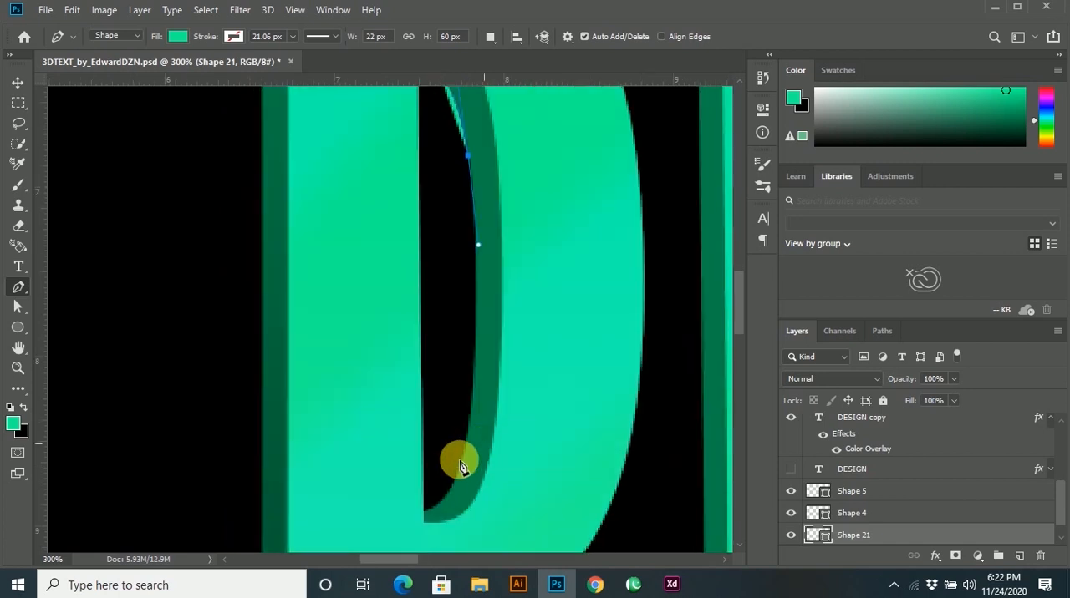
{"action": "left_click", "coordinate": [462, 465]}
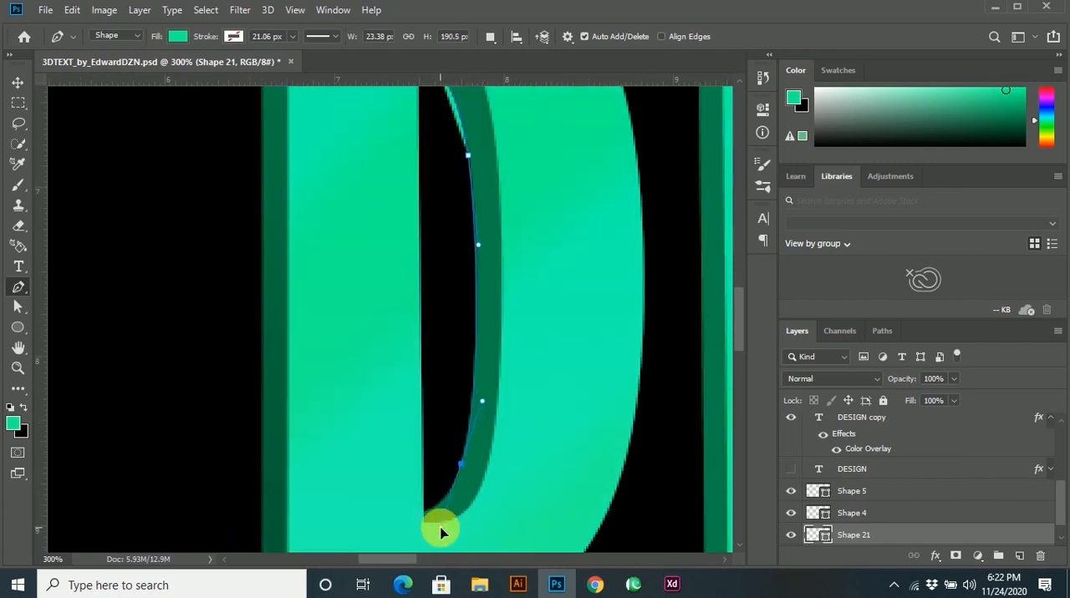
{"action": "left_click", "coordinate": [423, 510]}
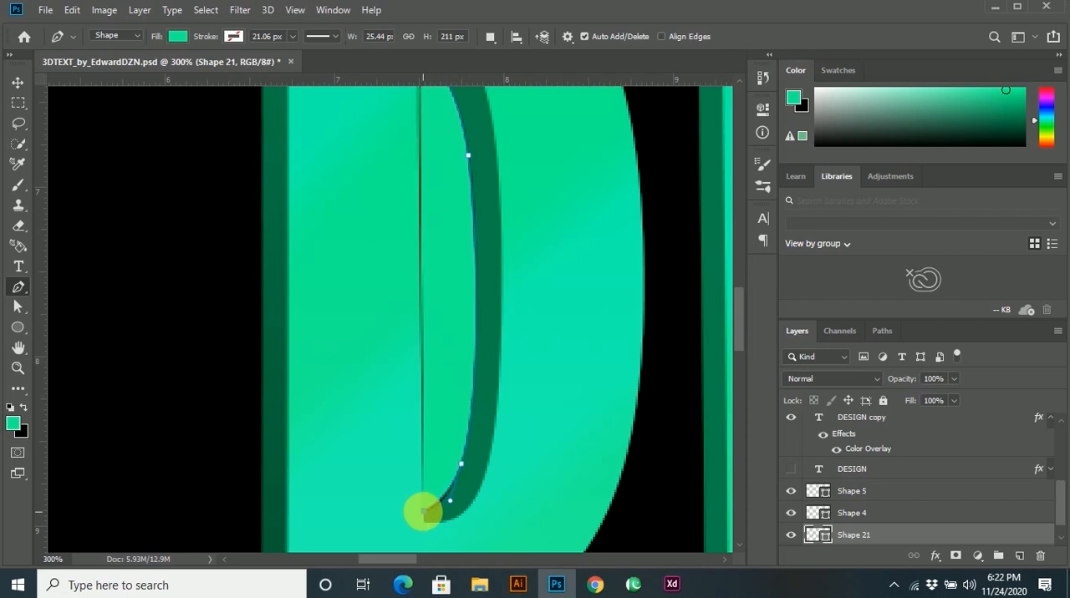
Close the D's inner-face Pen shape with straight segments across the front face, about 65 × 219 px overall.
{"action": "left_click", "coordinate": [557, 422]}
{"action": "scroll", "coordinate": [535, 225], "scroll_direction": "up", "scroll_amount": 3}
{"action": "left_click", "coordinate": [518, 209]}
{"action": "left_click", "coordinate": [437, 177]}
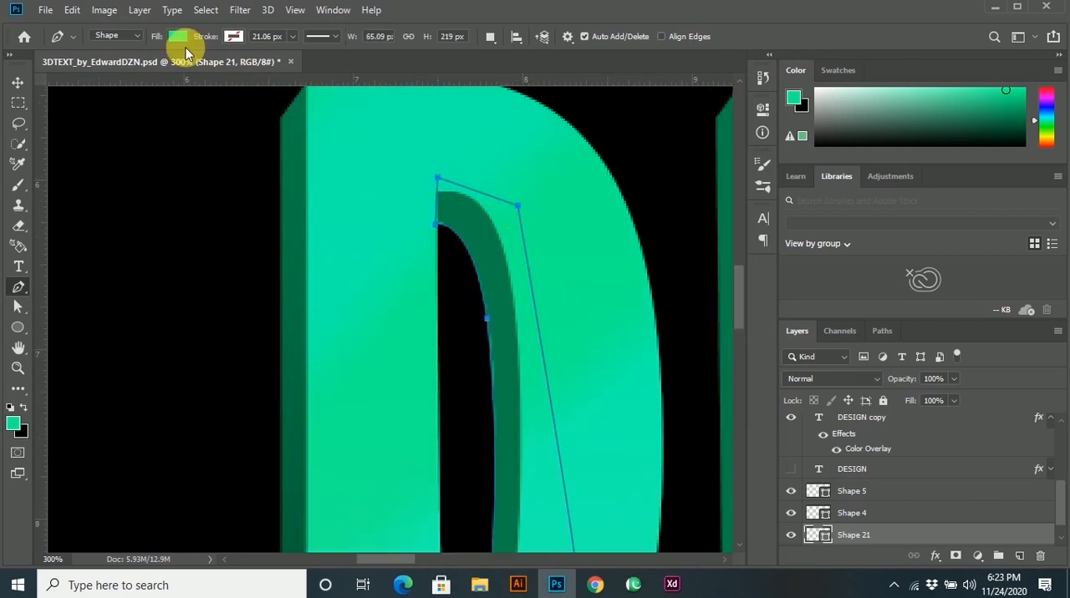
Fill the D's inner-face shape with a black-to-white gradient.
{"action": "left_click", "coordinate": [177, 36]}
{"action": "left_click", "coordinate": [171, 66]}
{"action": "left_click", "coordinate": [165, 211]}
{"action": "left_click", "coordinate": [908, 89]}
{"action": "left_click", "coordinate": [15, 82]}
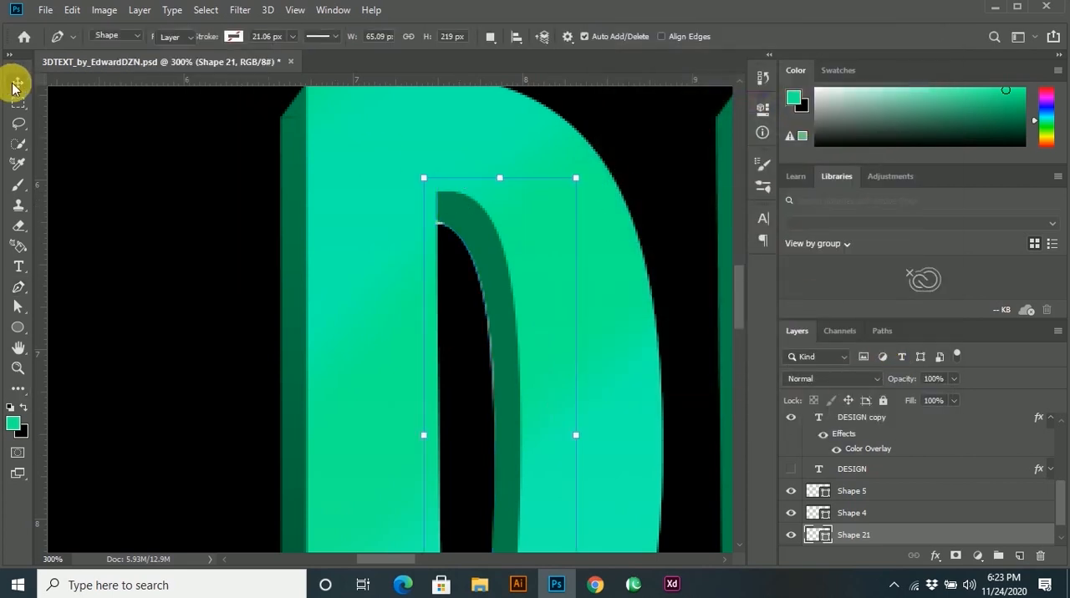
{"action": "scroll", "coordinate": [458, 371], "scroll_direction": "down", "scroll_amount": 4}
{"action": "key", "text": "ctrl+0"}
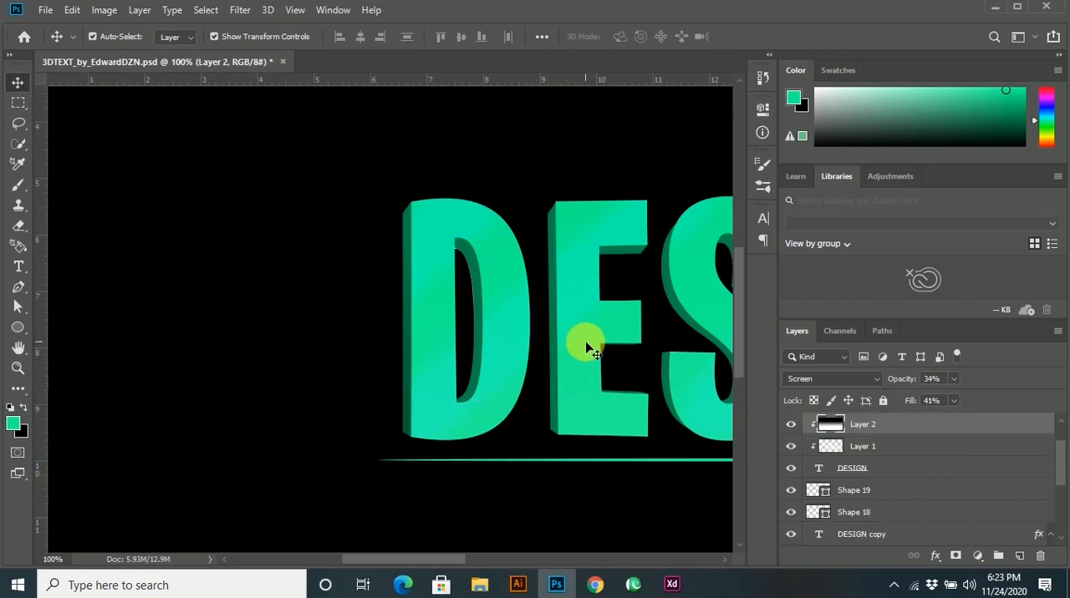
Draw a closed four-point Pen shape with a black-to-white gradient fill, about 14 × 297 px, over the outer side face of the E's extrusion.
{"action": "key", "text": "ctrl+plus"}
{"action": "key", "text": "ctrl+plus"}
{"action": "key", "text": "p"}
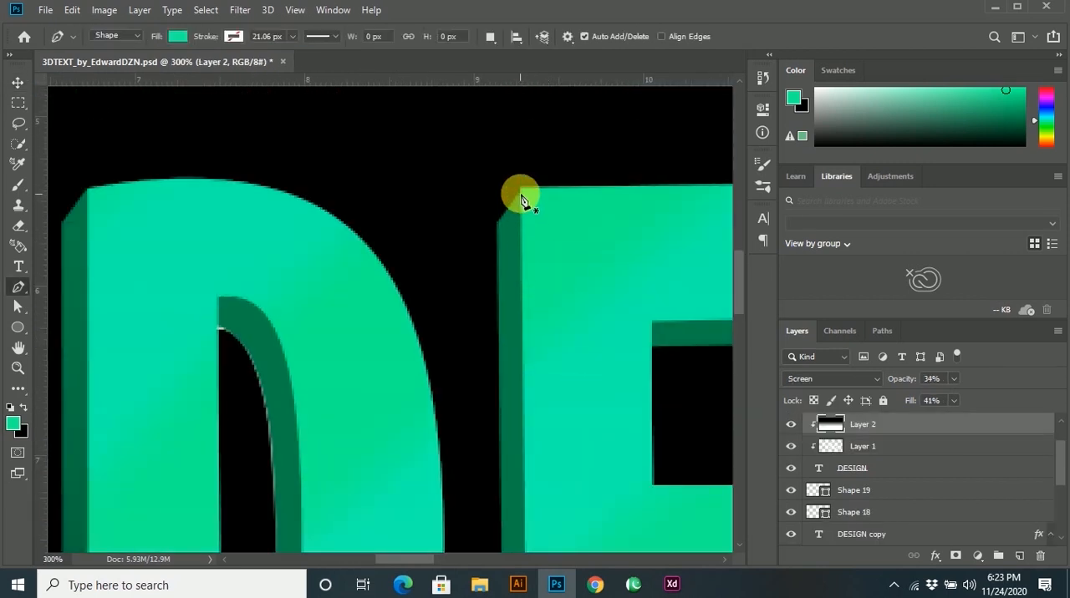
{"action": "left_click", "coordinate": [175, 40]}
{"action": "left_click", "coordinate": [174, 66]}
{"action": "left_click", "coordinate": [449, 35]}
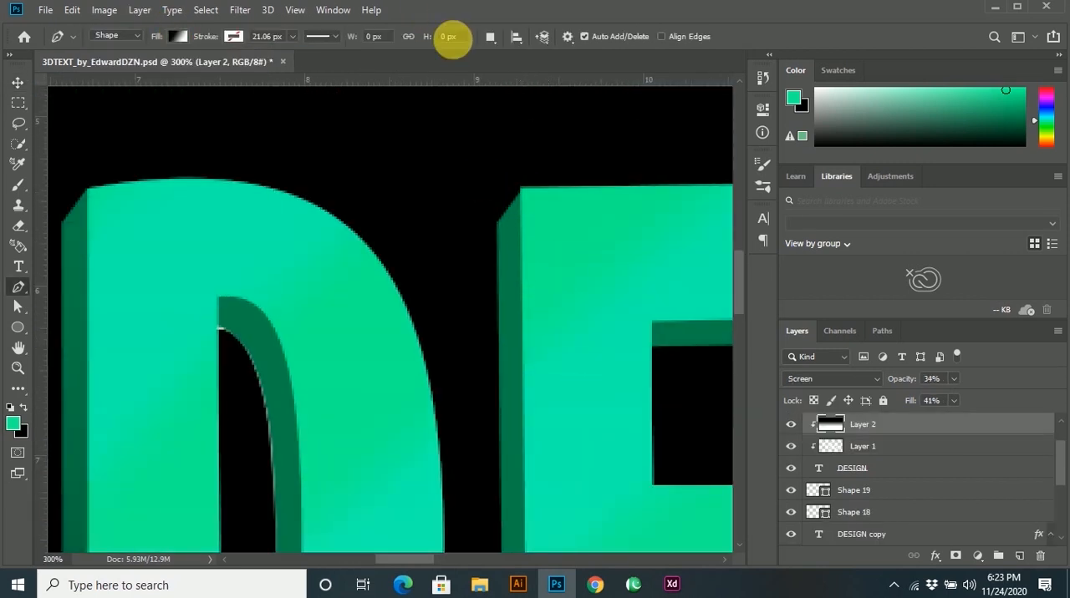
{"action": "left_click", "coordinate": [522, 190]}
{"action": "scroll", "coordinate": [520, 377], "scroll_direction": "down", "scroll_amount": 3}
{"action": "scroll", "coordinate": [497, 382], "scroll_direction": "up", "scroll_amount": 4}
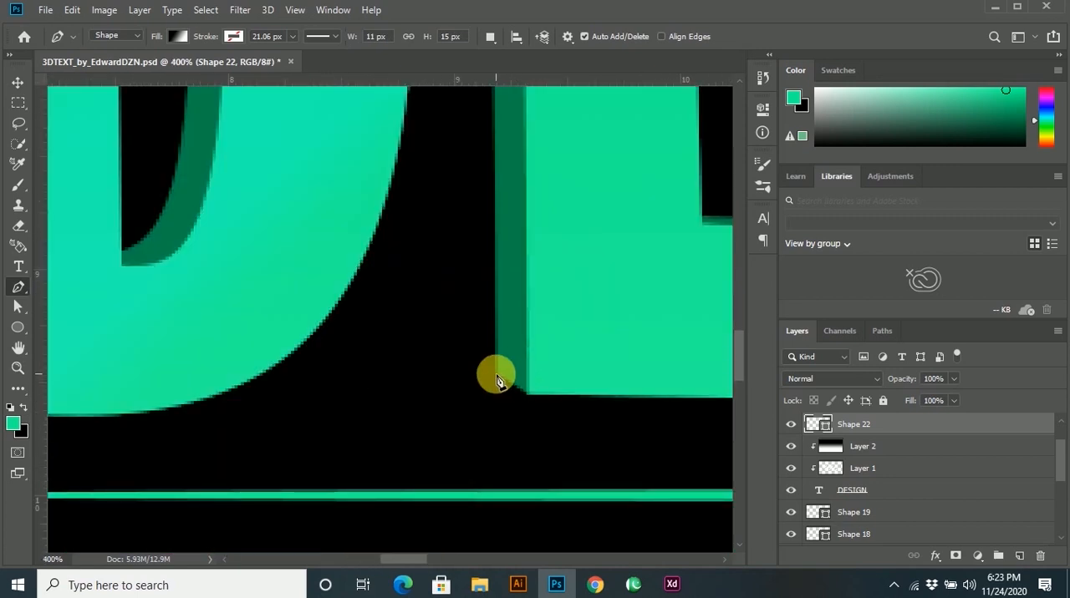
{"action": "left_click", "coordinate": [495, 374]}
{"action": "scroll", "coordinate": [547, 391], "scroll_direction": "up", "scroll_amount": 2}
{"action": "scroll", "coordinate": [550, 395], "scroll_direction": "down", "scroll_amount": 3}
{"action": "scroll", "coordinate": [557, 172], "scroll_direction": "up", "scroll_amount": 3}
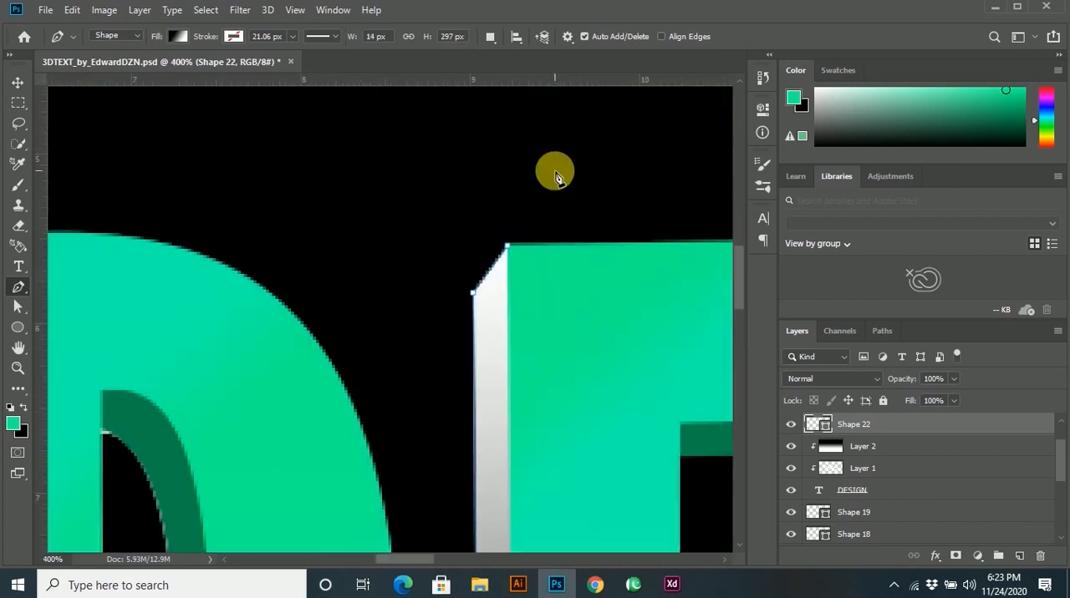
Set the E side-face shape's blend mode to Multiply and its opacity to 45%.
{"action": "scroll", "coordinate": [534, 343], "scroll_direction": "down", "scroll_amount": 3}
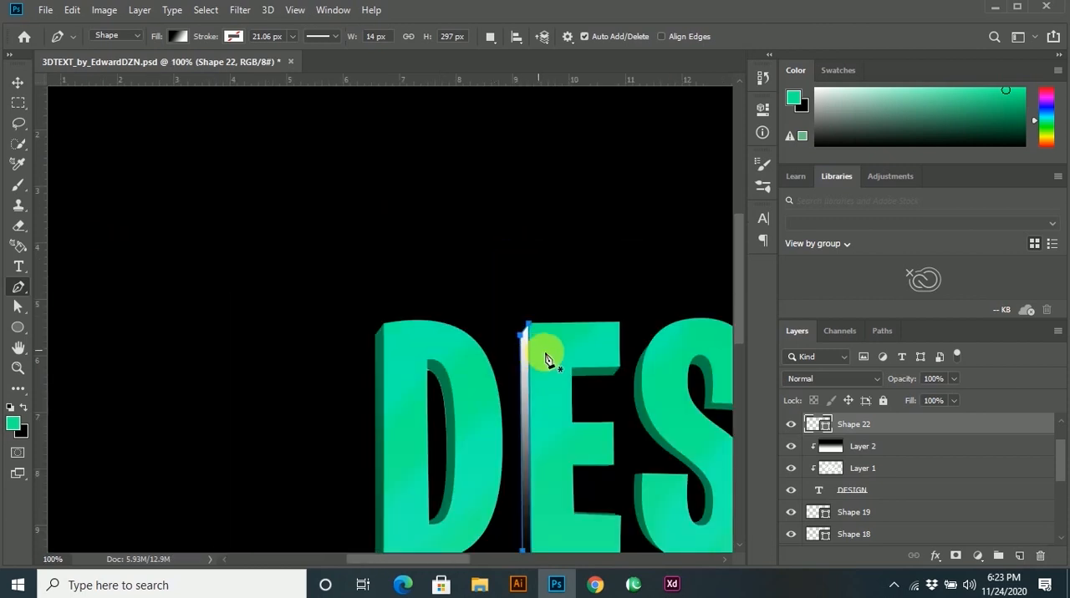
{"action": "left_click", "coordinate": [869, 379]}
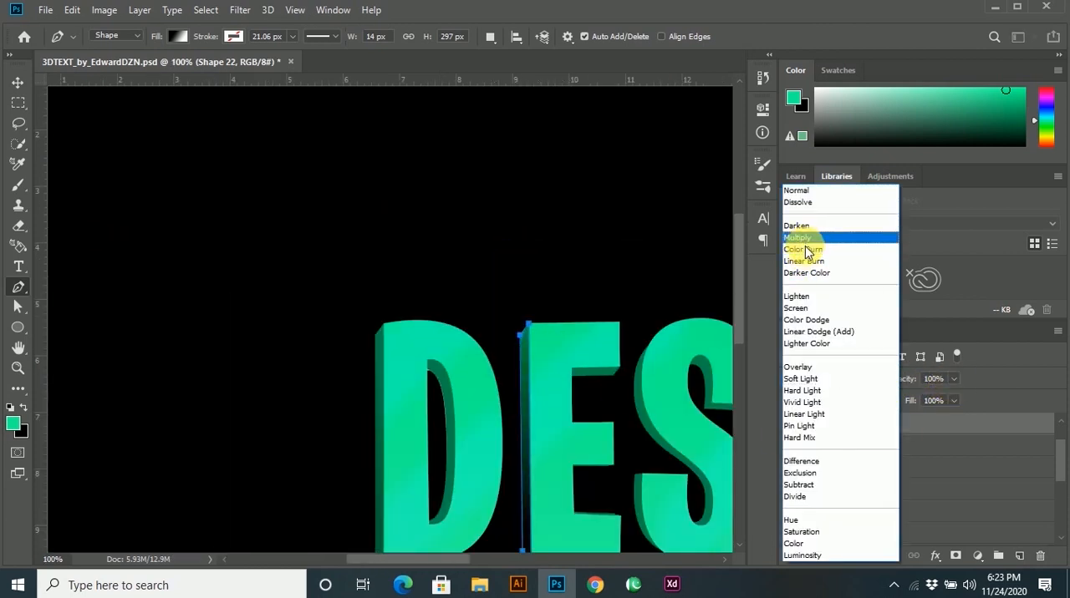
{"action": "left_click", "coordinate": [797, 238]}
{"action": "left_click", "coordinate": [954, 379]}
{"action": "left_click_drag", "start_coordinate": [915, 396], "coordinate": [911, 396]}
Draw a gradient-filled four-point Pen shape about 63 × 15 px over the underside of the E's upper arm.
{"action": "left_click_drag", "start_coordinate": [592, 460], "coordinate": [462, 427]}
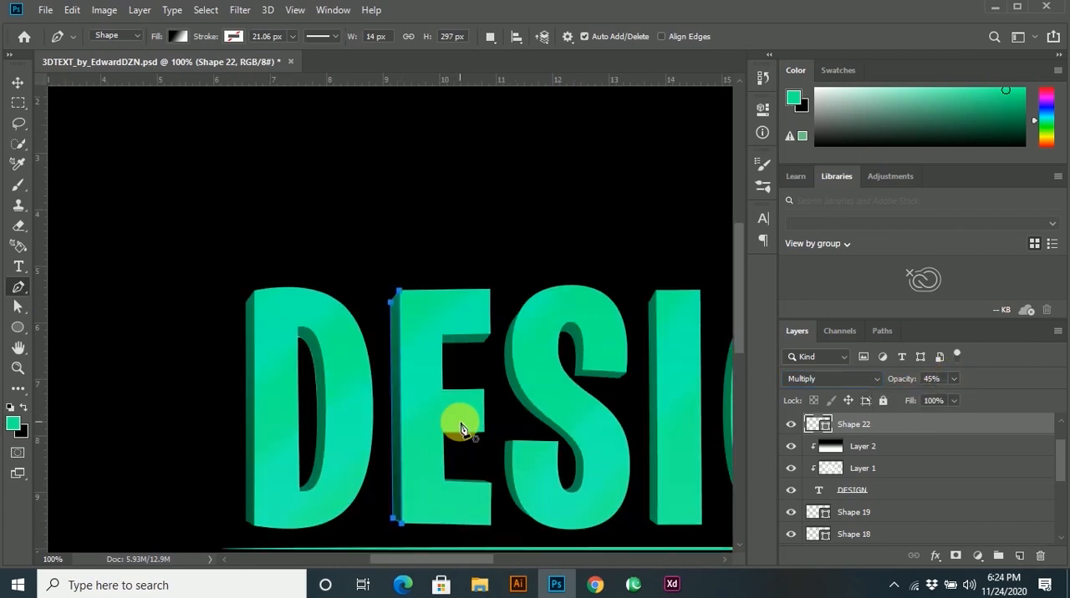
{"action": "scroll", "coordinate": [457, 373], "scroll_direction": "up", "scroll_amount": 2}
{"action": "left_click", "coordinate": [411, 286]}
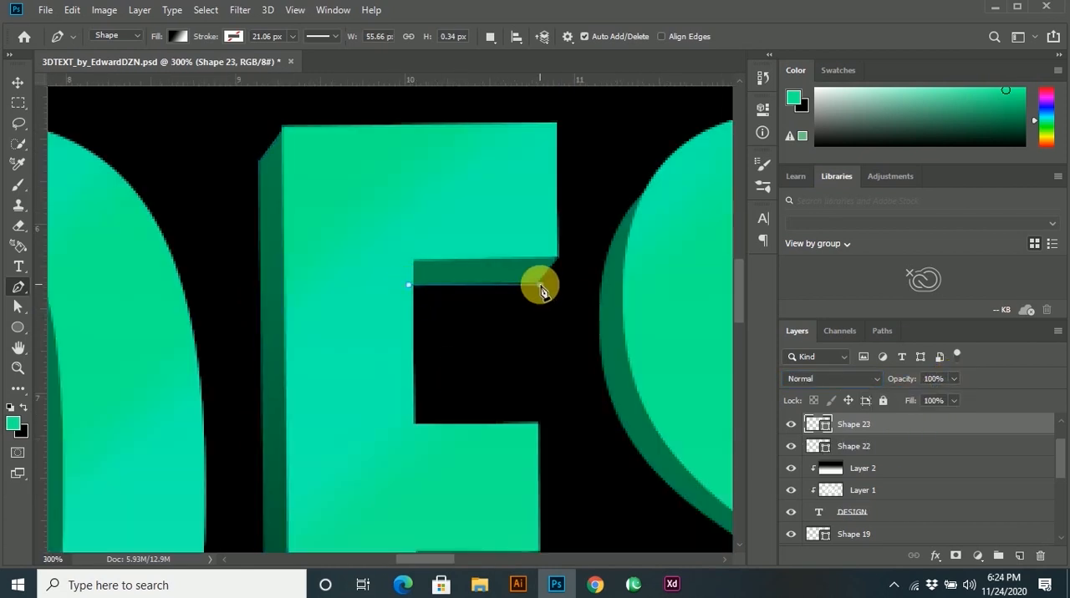
{"action": "left_click", "coordinate": [557, 259]}
{"action": "left_click", "coordinate": [415, 250]}
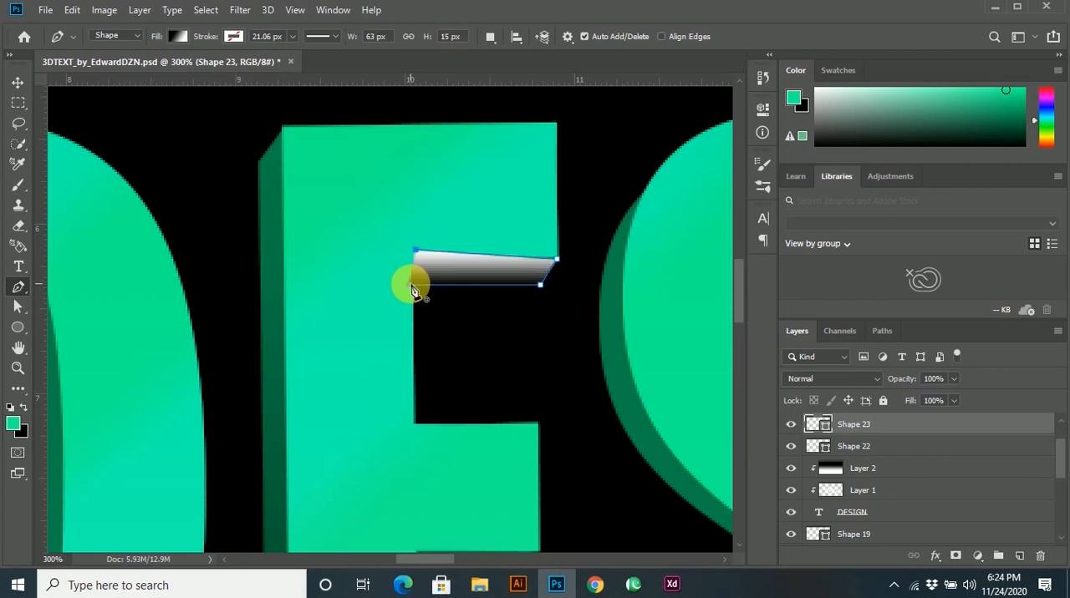
Set the blend mode of the shape under the E's upper arm to Multiply.
{"action": "left_click", "coordinate": [853, 379]}
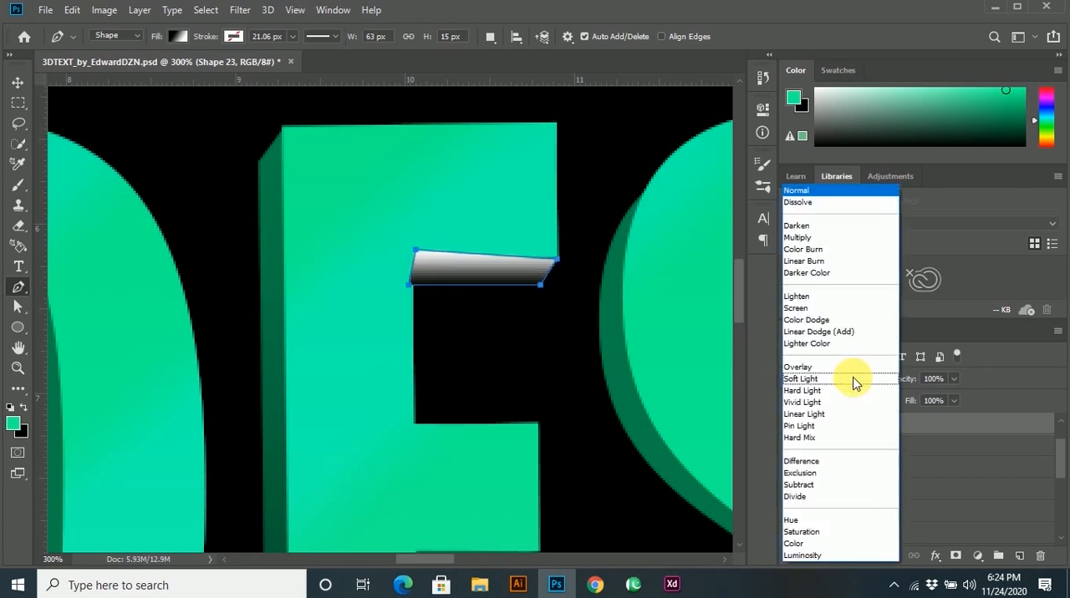
{"action": "left_click", "coordinate": [811, 242]}
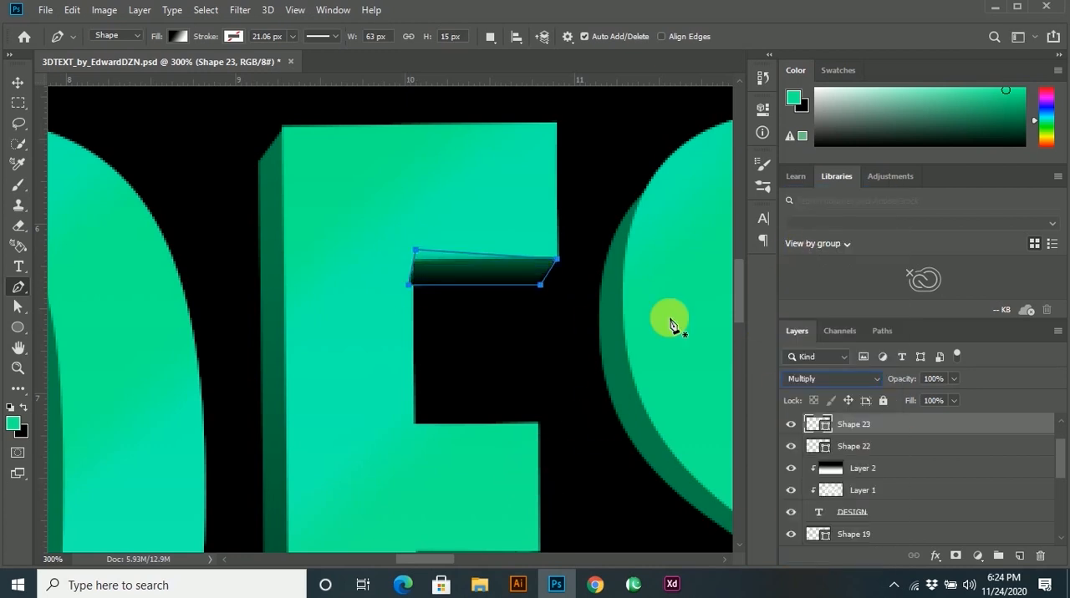
{"action": "left_click", "coordinate": [20, 83]}
{"action": "scroll", "coordinate": [509, 364], "scroll_direction": "down", "scroll_amount": 2}
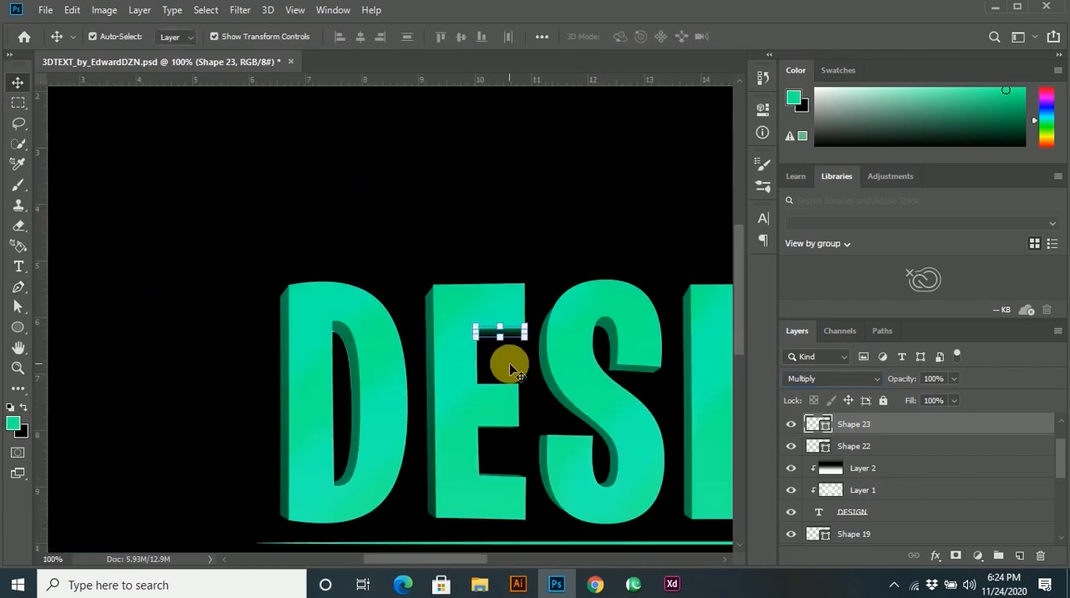
Draw a closed four-point Pen shape about 62 × 10 px over the extruded face above the E's lower arm.
{"action": "scroll", "coordinate": [503, 385], "scroll_direction": "up", "scroll_amount": 2}
{"action": "scroll", "coordinate": [506, 360], "scroll_direction": "down", "scroll_amount": 2}
{"action": "key", "text": "p"}
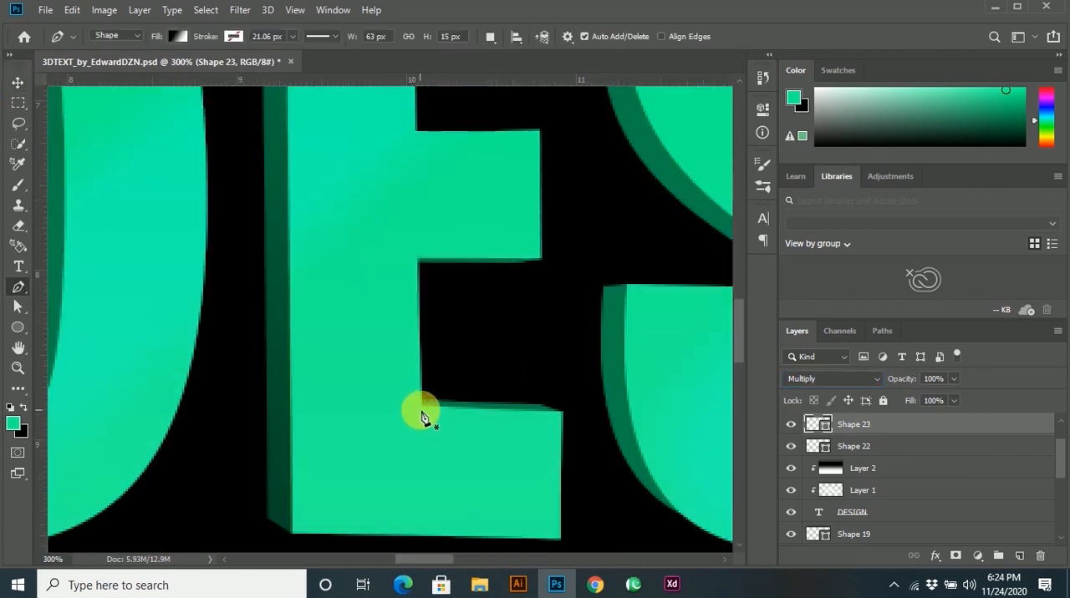
{"action": "left_click", "coordinate": [418, 397]}
{"action": "left_click", "coordinate": [562, 411]}
{"action": "left_click", "coordinate": [427, 418]}
{"action": "left_click", "coordinate": [417, 396]}
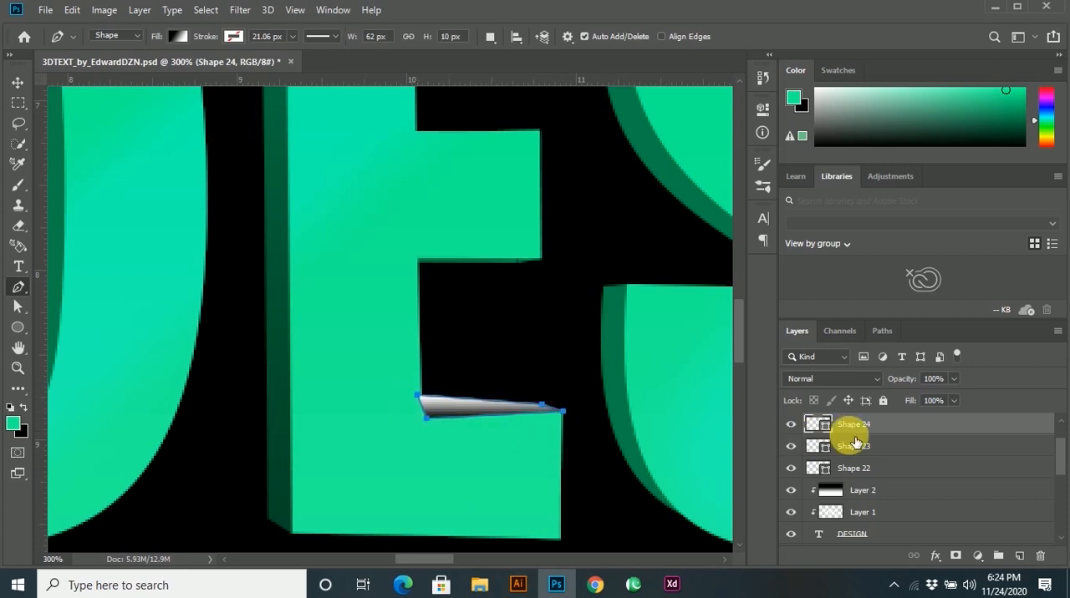
Set the blend mode of the shape above the E's lower arm to Multiply and deselect it.
{"action": "left_click", "coordinate": [860, 377]}
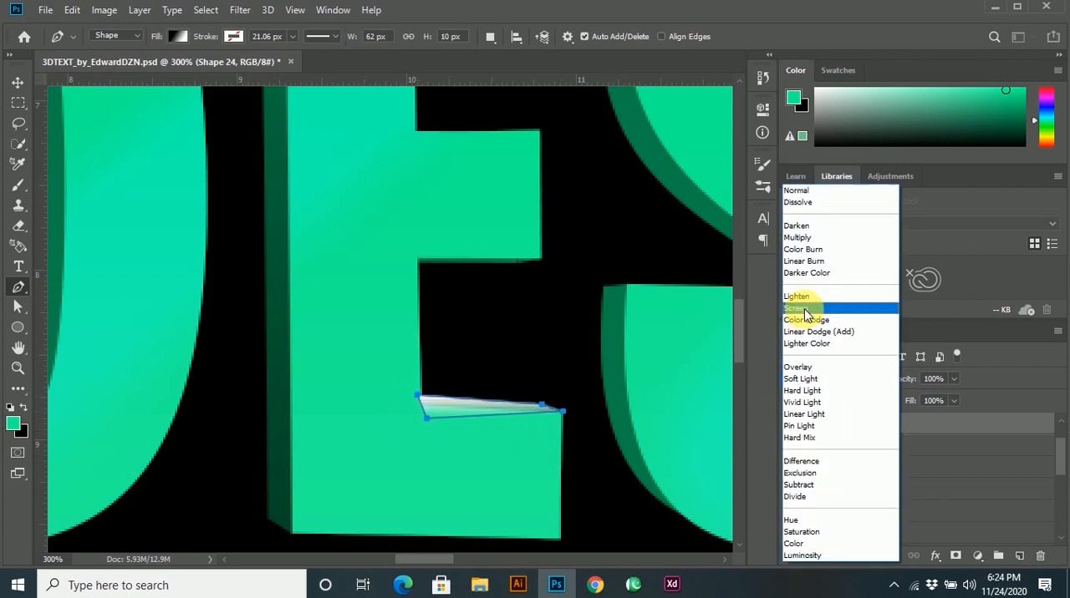
{"action": "left_click", "coordinate": [804, 241]}
{"action": "left_click", "coordinate": [17, 84]}
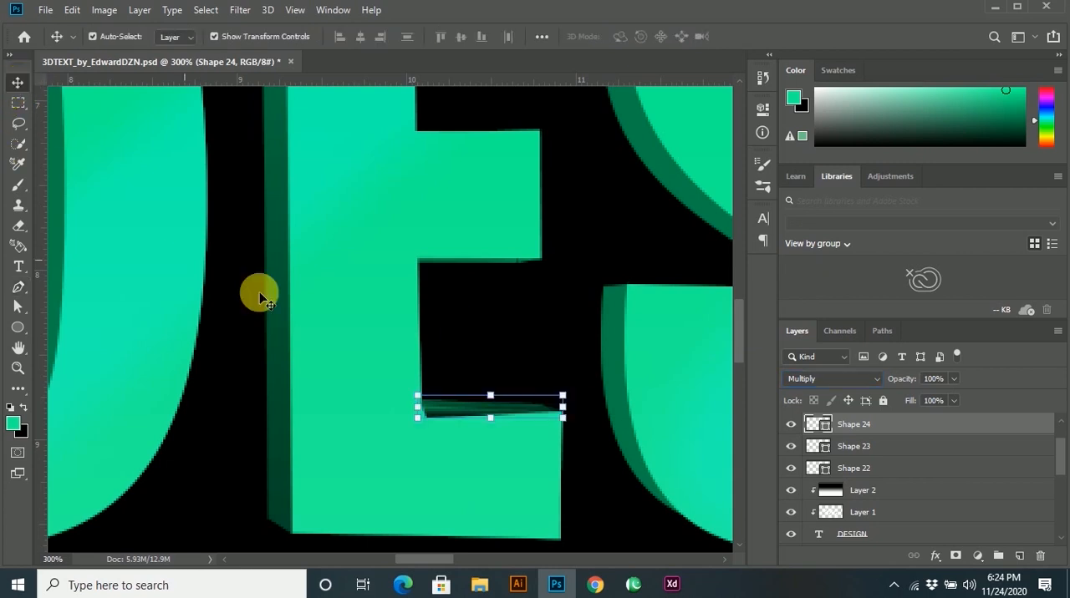
{"action": "scroll", "coordinate": [523, 410], "scroll_direction": "down", "scroll_amount": 2}
{"action": "left_click", "coordinate": [549, 388]}
Start a Pen shape on the S's lower-left side face, placing its two upper corners and its lower end point.
{"action": "scroll", "coordinate": [599, 422], "scroll_direction": "up", "scroll_amount": 2}
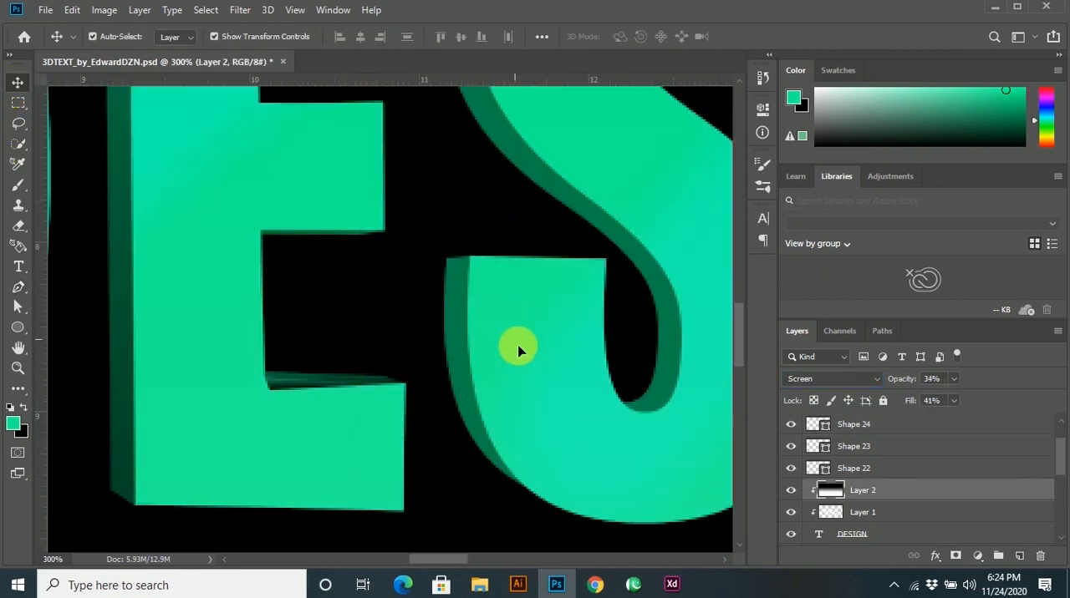
{"action": "key", "text": "p"}
{"action": "left_click", "coordinate": [448, 259]}
{"action": "left_click", "coordinate": [472, 257]}
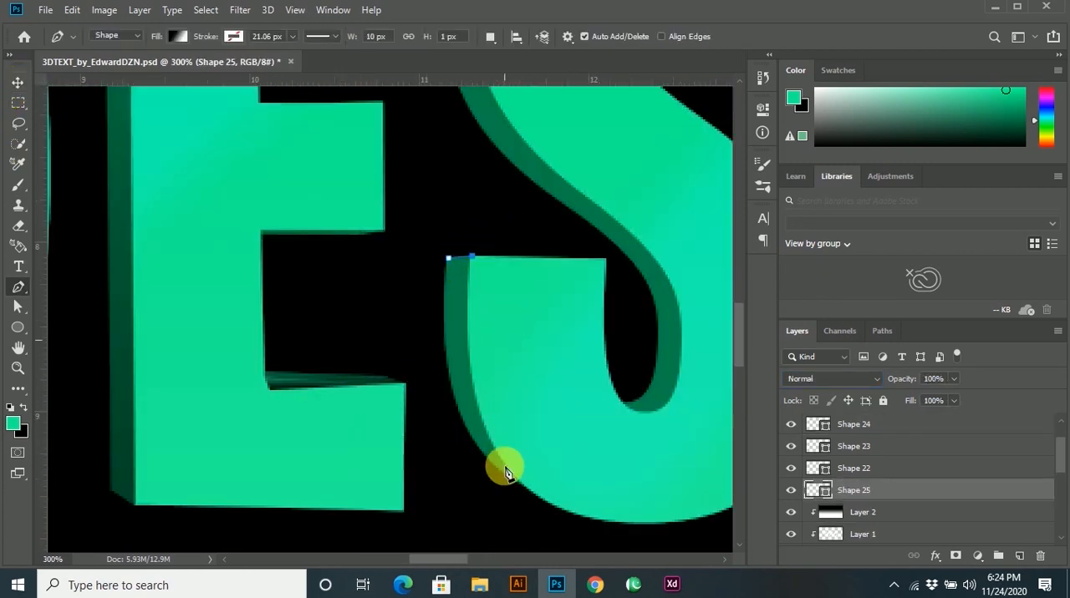
{"action": "left_click", "coordinate": [525, 485]}
Try to close the S side-face shape with a curved outer edge.
{"action": "left_click_drag", "start_coordinate": [445, 355], "coordinate": [441, 320]}
{"action": "left_click", "coordinate": [449, 261]}
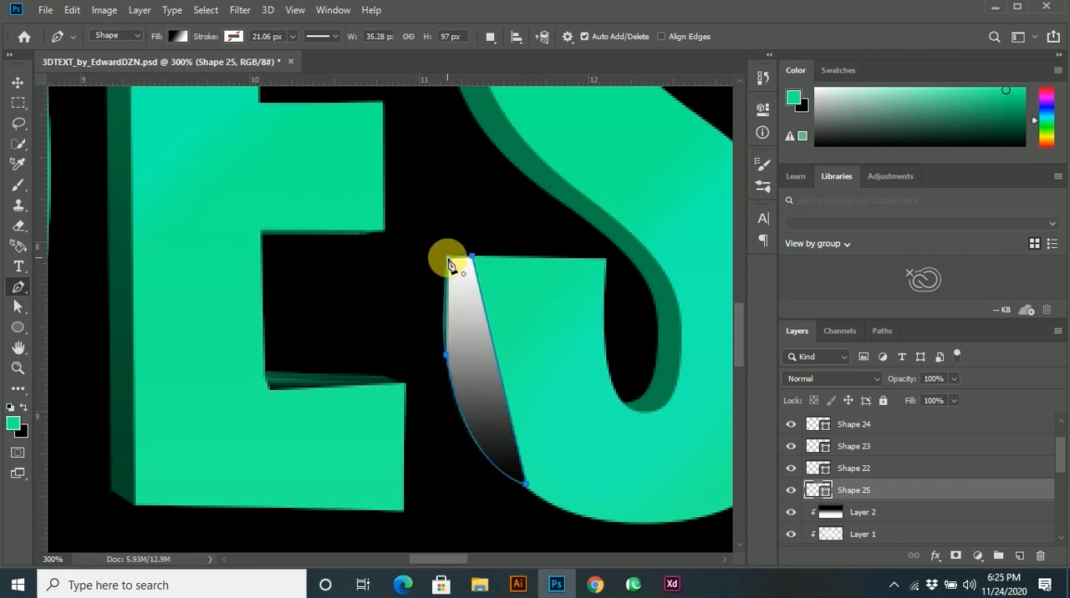
{"action": "scroll", "coordinate": [478, 395], "scroll_direction": "down", "scroll_amount": 1}
{"action": "scroll", "coordinate": [473, 405], "scroll_direction": "up", "scroll_amount": 1}
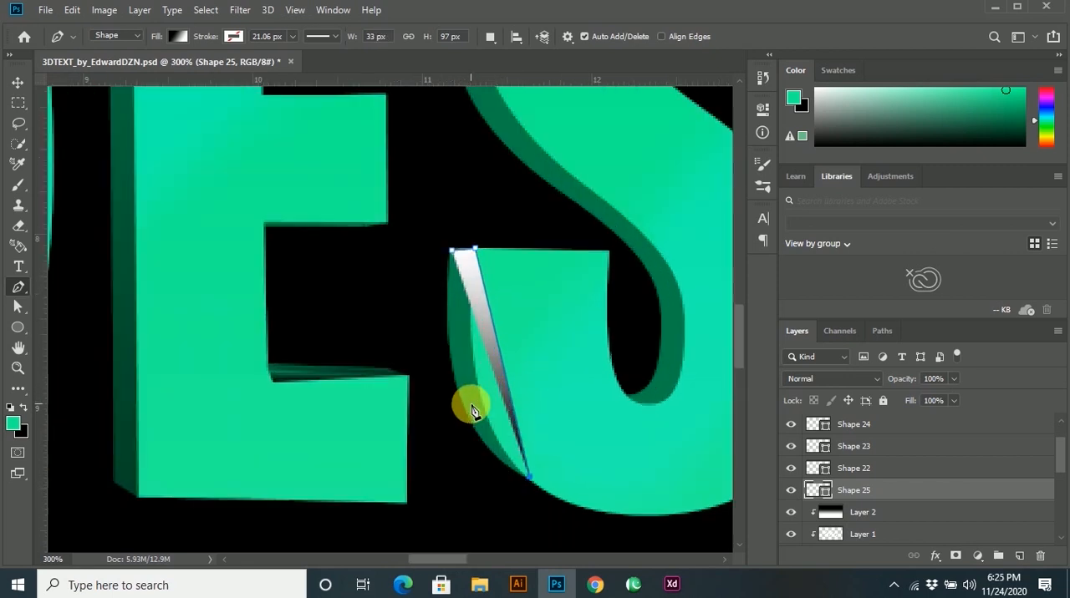
Close the S side-face shape with a curved outer edge, about 34 × 97 px overall, and set its blend mode to Multiply.
{"action": "left_click_drag", "start_coordinate": [450, 327], "coordinate": [453, 222]}
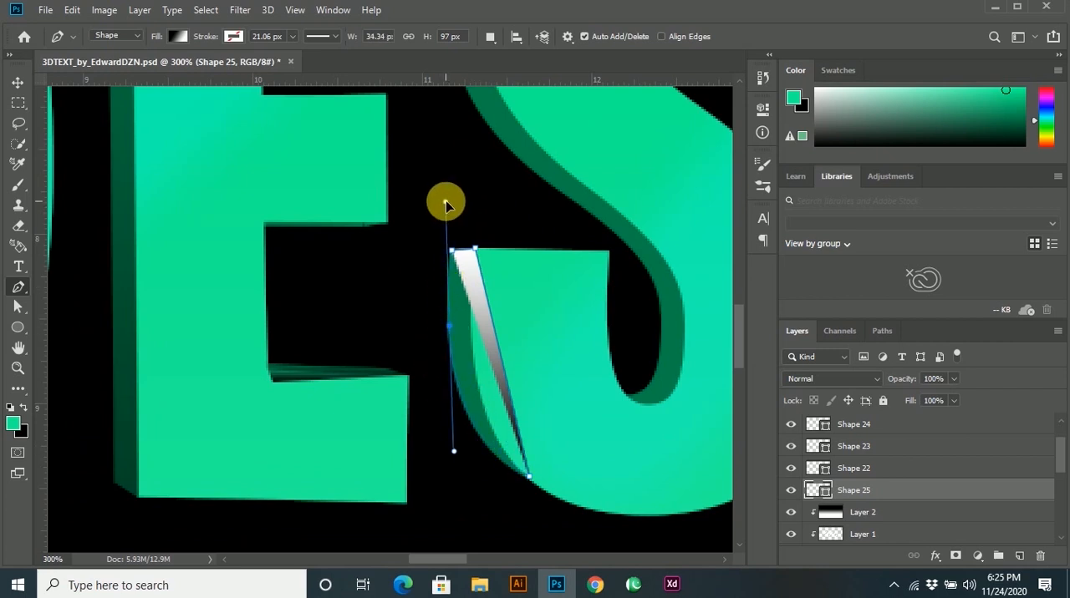
{"action": "left_click_drag", "start_coordinate": [452, 334], "coordinate": [461, 266]}
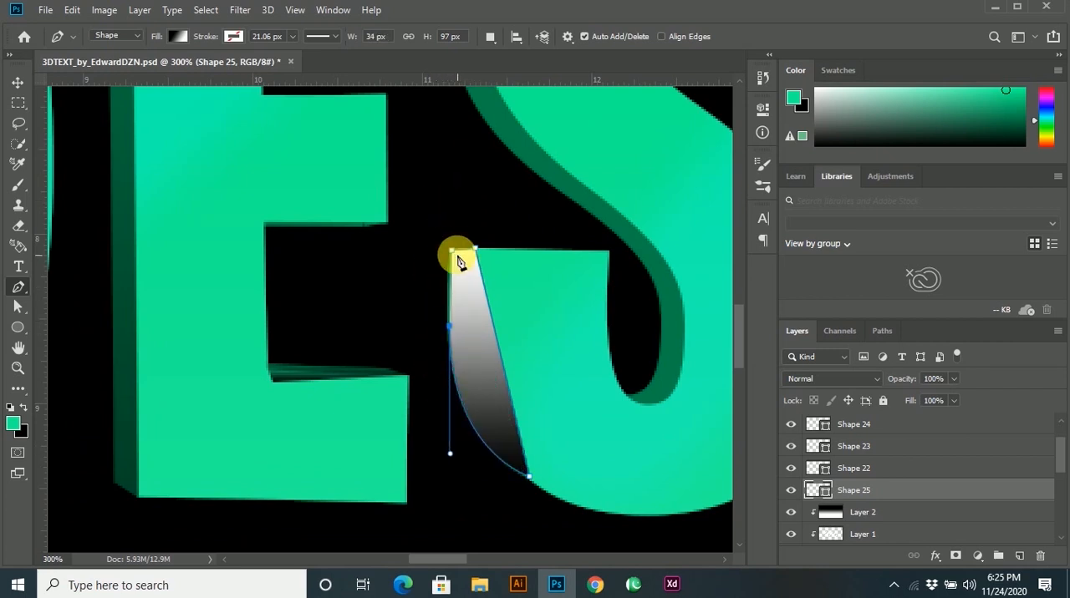
{"action": "left_click", "coordinate": [834, 386]}
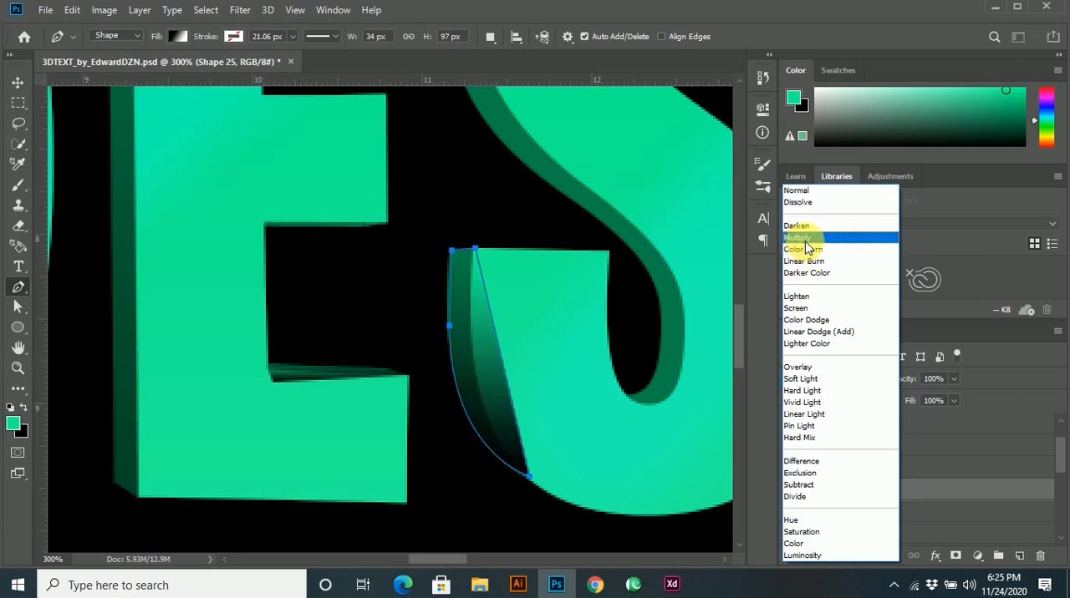
{"action": "left_click", "coordinate": [805, 241]}
Move the S side-face shape layer directly below the DESIGN text layer and deselect it.
{"action": "mouse_move", "coordinate": [847, 489]}
{"action": "left_mouse_down"}
{"action": "mouse_move", "coordinate": [858, 562]}
{"action": "mouse_move", "coordinate": [852, 501]}
{"action": "left_mouse_up"}
{"action": "left_click", "coordinate": [17, 88]}
{"action": "scroll", "coordinate": [504, 375], "scroll_direction": "down", "scroll_amount": 2}
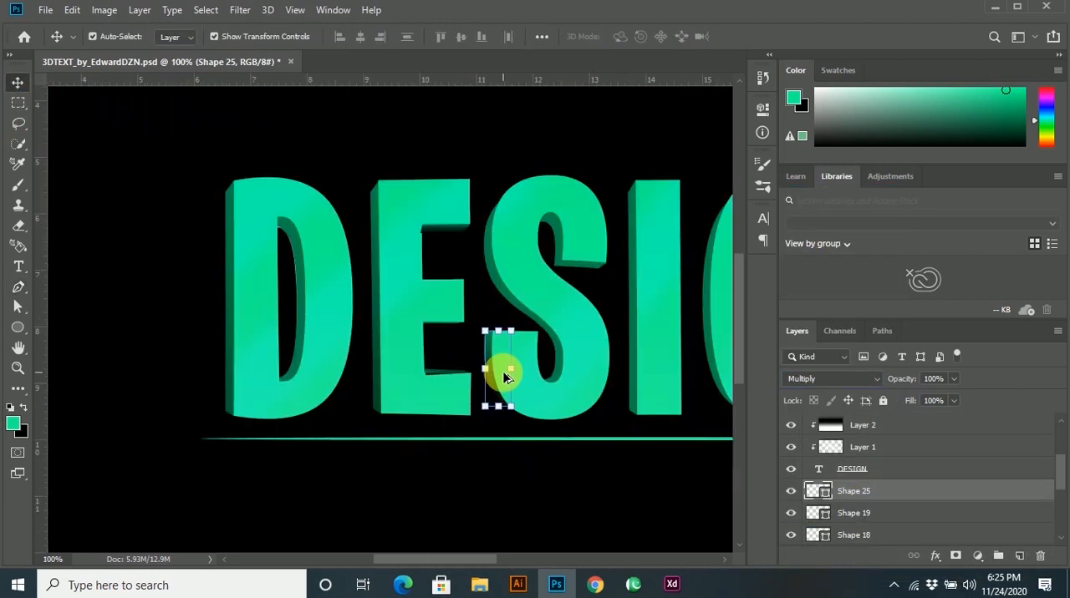
{"action": "left_click", "coordinate": [541, 472]}
Start a Pen shape at the lower inner corner of the side face inside the S's upper opening.
{"action": "left_click_drag", "start_coordinate": [603, 432], "coordinate": [461, 443]}
{"action": "scroll", "coordinate": [446, 259], "scroll_direction": "up", "scroll_amount": 3}
{"action": "key", "text": "p"}
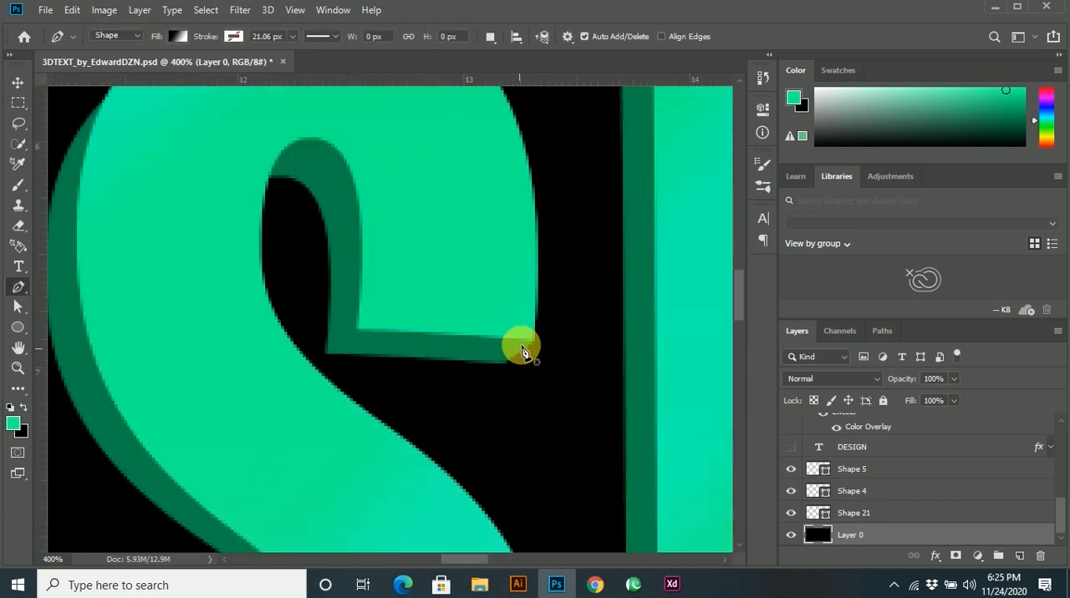
{"action": "left_click_drag", "start_coordinate": [531, 336], "coordinate": [504, 366]}
{"action": "left_click", "coordinate": [503, 364]}
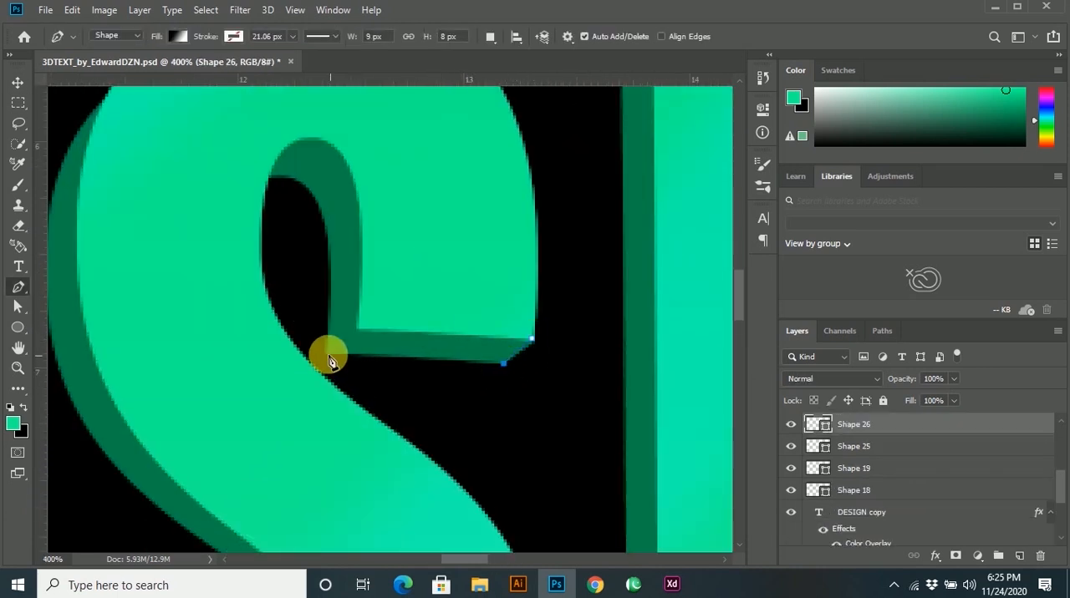
{"action": "left_click", "coordinate": [327, 352]}
Try to outline the S's inner side face by curving the path along its outer edge over the upper opening.
{"action": "left_click", "coordinate": [361, 327]}
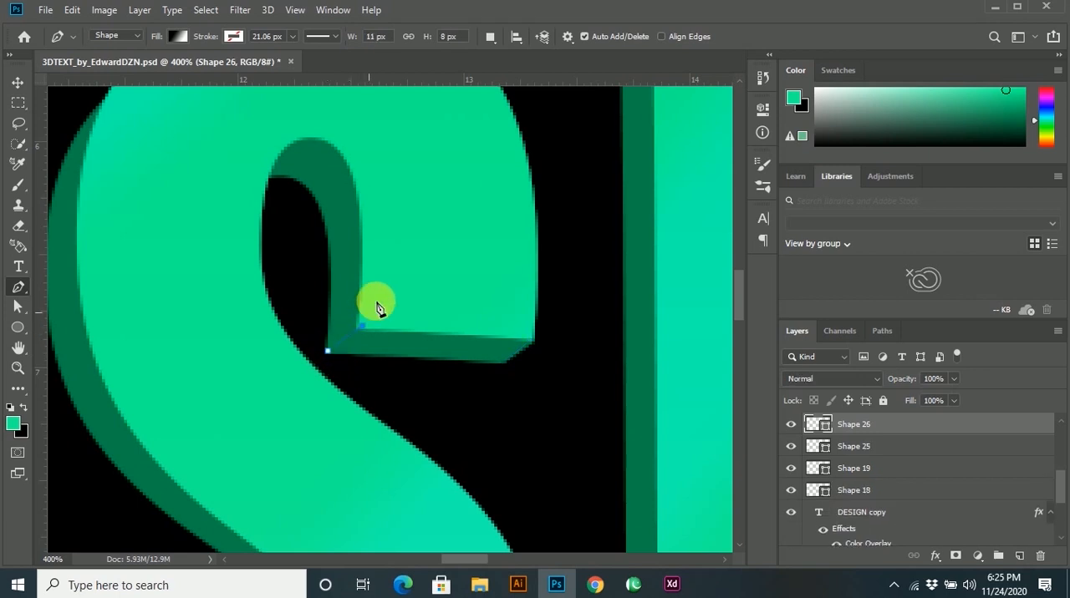
{"action": "scroll", "coordinate": [363, 267], "scroll_direction": "up", "scroll_amount": 3}
{"action": "left_click_drag", "start_coordinate": [347, 226], "coordinate": [278, 226]}
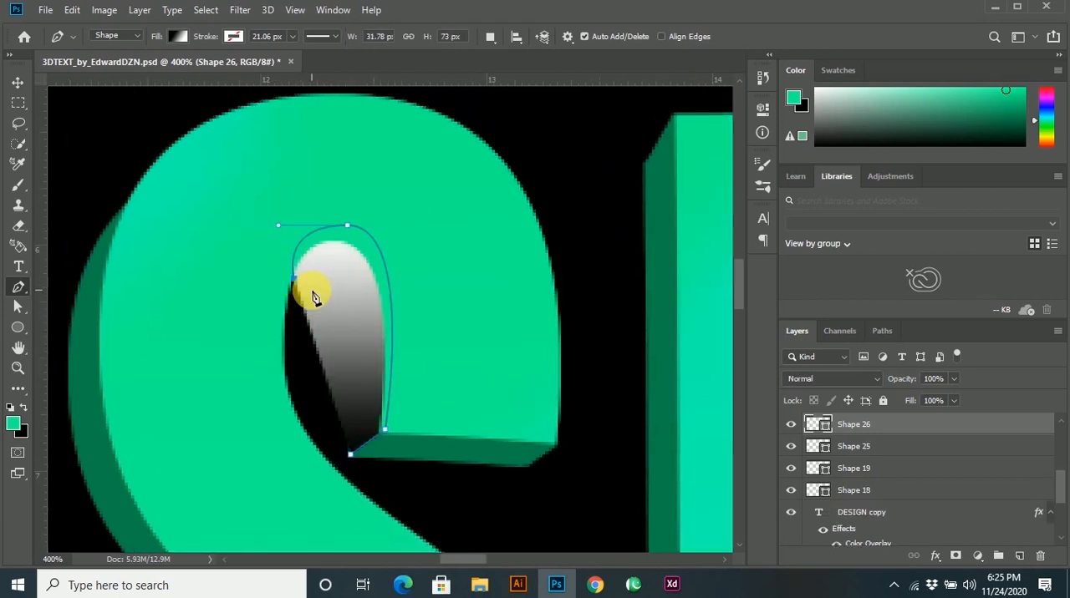
{"action": "key", "text": "ctrl+z"}
{"action": "key", "text": "ctrl+z"}
{"action": "key", "text": "ctrl+z"}
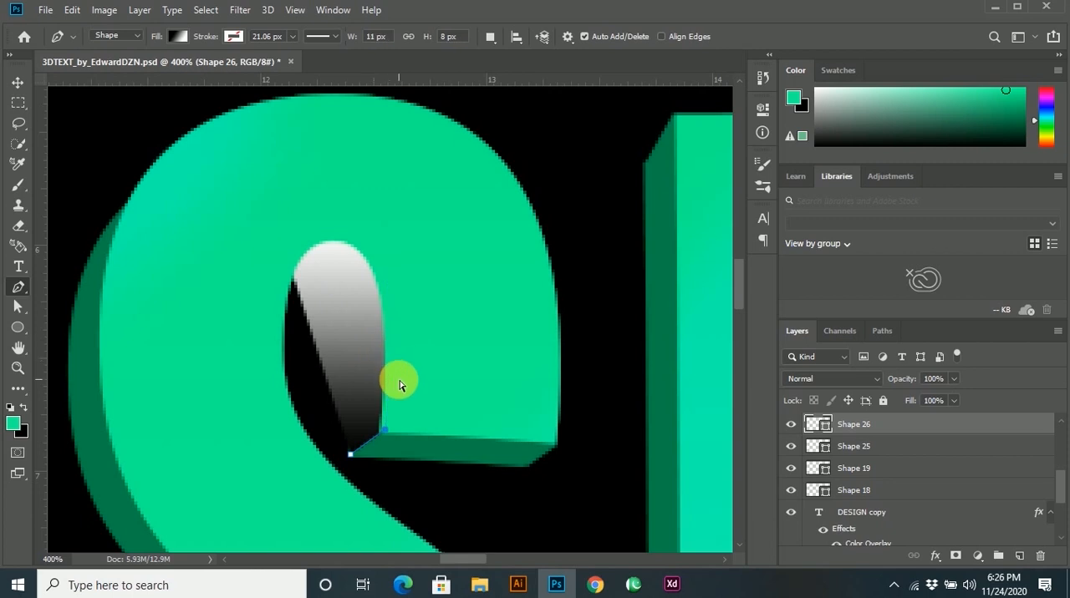
Outline the S's inner side face with a curved inner edge and straight outer segments, about 31 × 76 px overall.
{"action": "left_click_drag", "start_coordinate": [317, 285], "coordinate": [265, 271]}
{"action": "left_click", "coordinate": [315, 281], "text": "alt"}
{"action": "left_click", "coordinate": [285, 282]}
{"action": "left_click", "coordinate": [324, 215]}
{"action": "left_click", "coordinate": [409, 313]}
{"action": "key", "text": "ctrl+z"}
{"action": "key", "text": "ctrl+z"}
{"action": "left_click", "coordinate": [379, 244]}
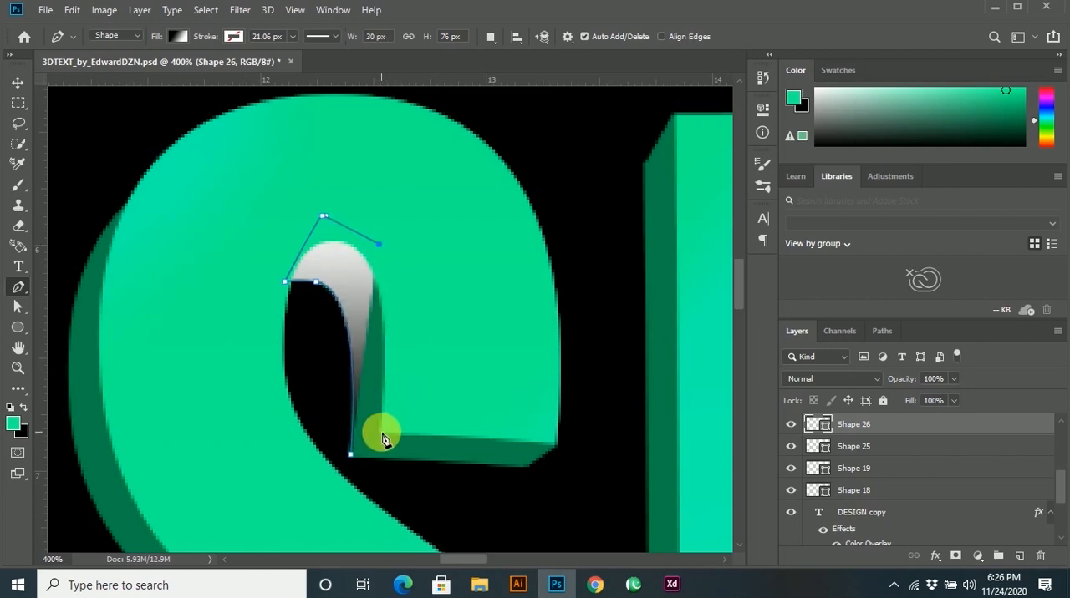
{"action": "left_click", "coordinate": [382, 432]}
Set the S's inner side-face shape to Multiply and move its layer directly below the DESIGN text layer.
{"action": "scroll", "coordinate": [401, 410], "scroll_direction": "down", "scroll_amount": 1}
{"action": "left_click", "coordinate": [18, 82]}
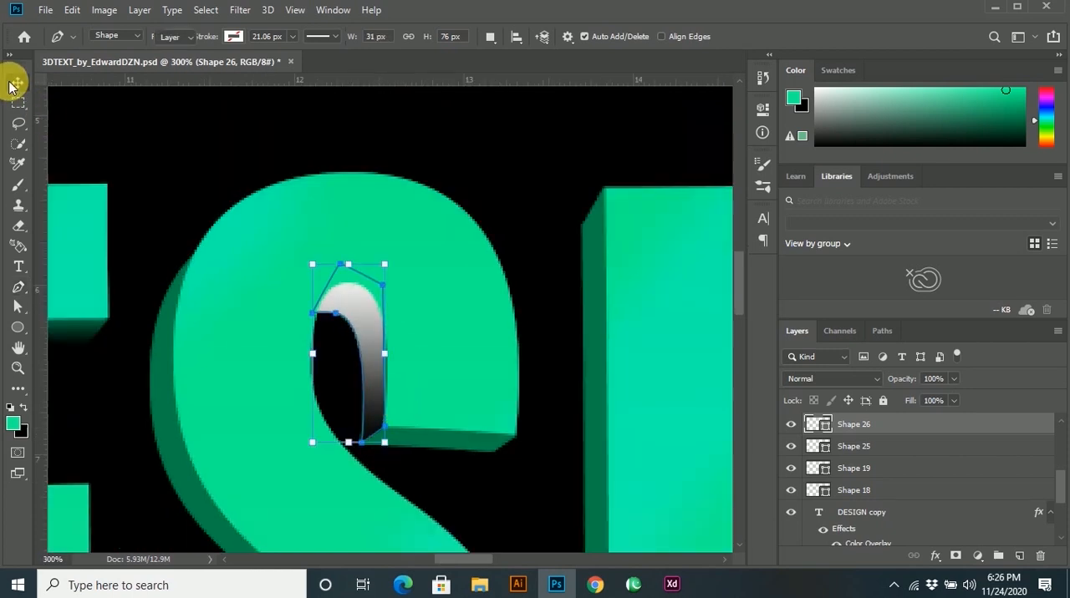
{"action": "left_click", "coordinate": [841, 380]}
{"action": "left_click", "coordinate": [804, 239]}
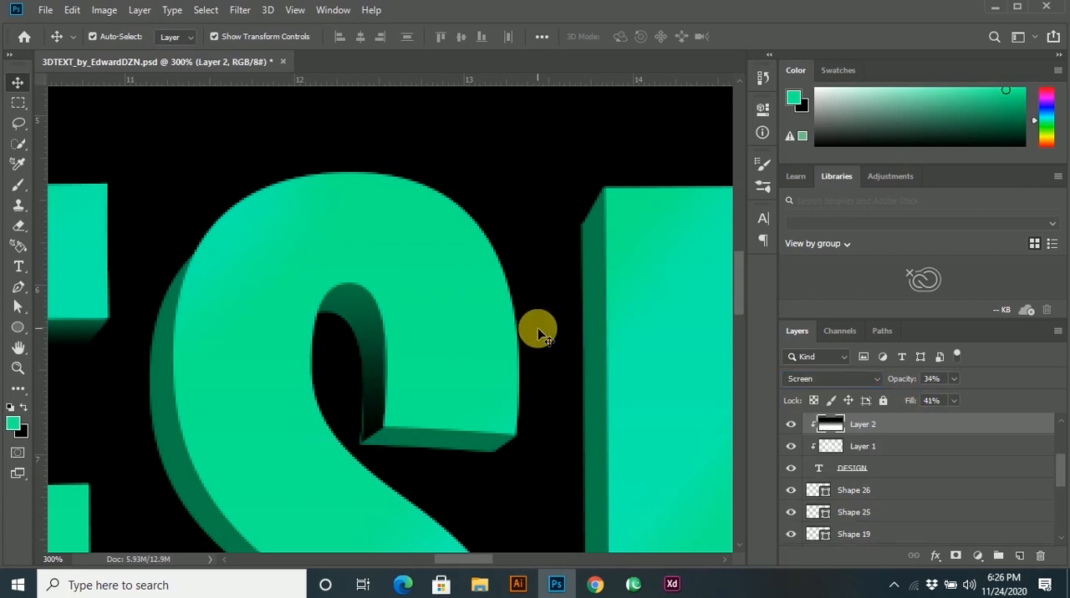
{"action": "scroll", "coordinate": [537, 327], "scroll_direction": "down", "scroll_amount": 3}
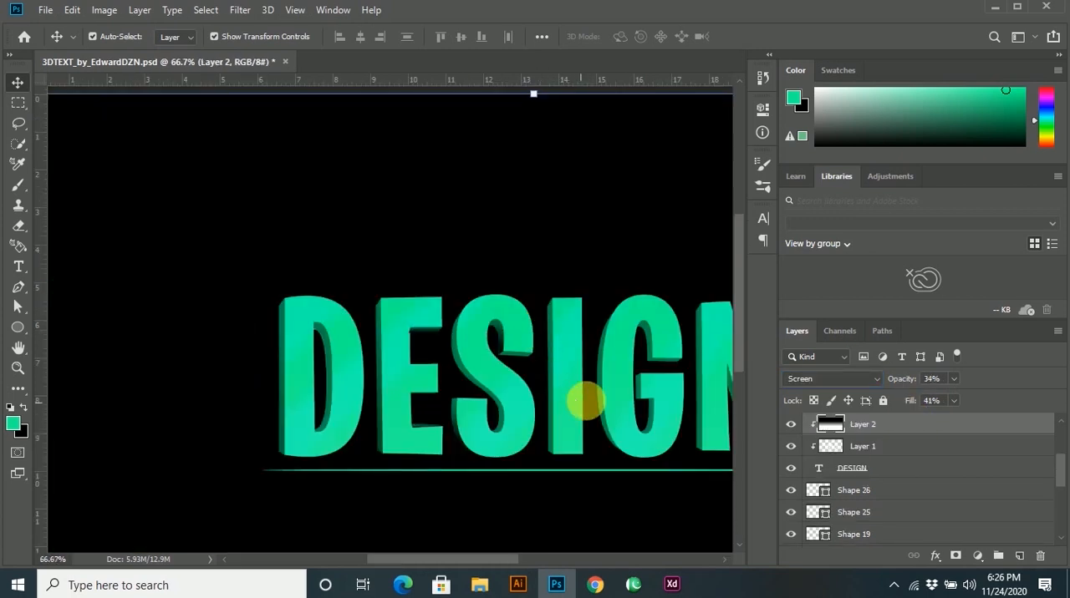
Draw a Pen shape over the I's side face, about 11 × 299 px, and set its blend mode to Multiply.
{"action": "scroll", "coordinate": [488, 389], "scroll_direction": "up", "scroll_amount": 2}
{"action": "key", "text": "p"}
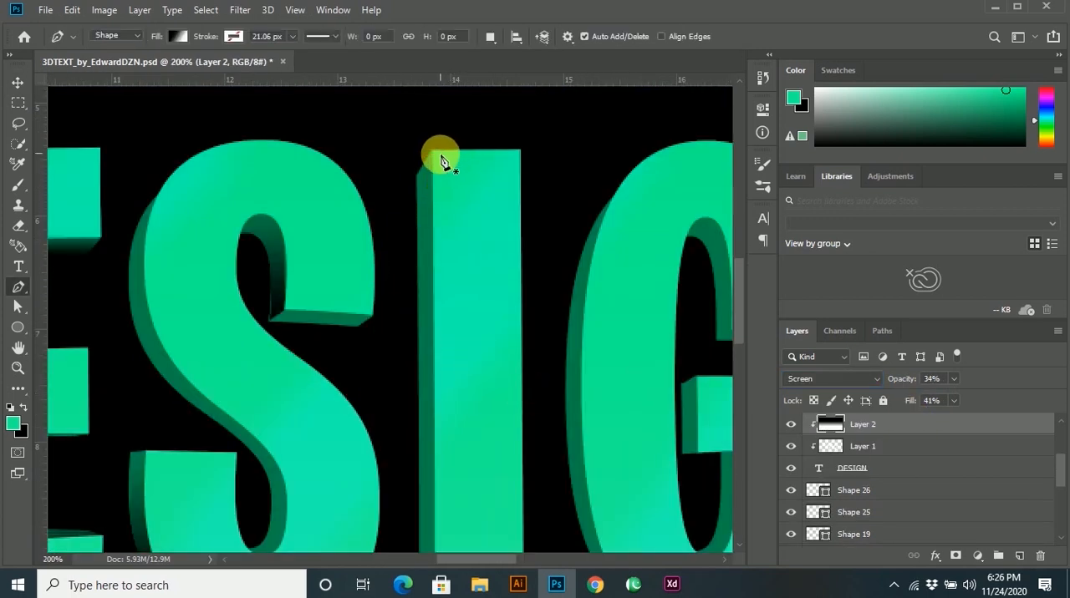
{"action": "left_click", "coordinate": [432, 152]}
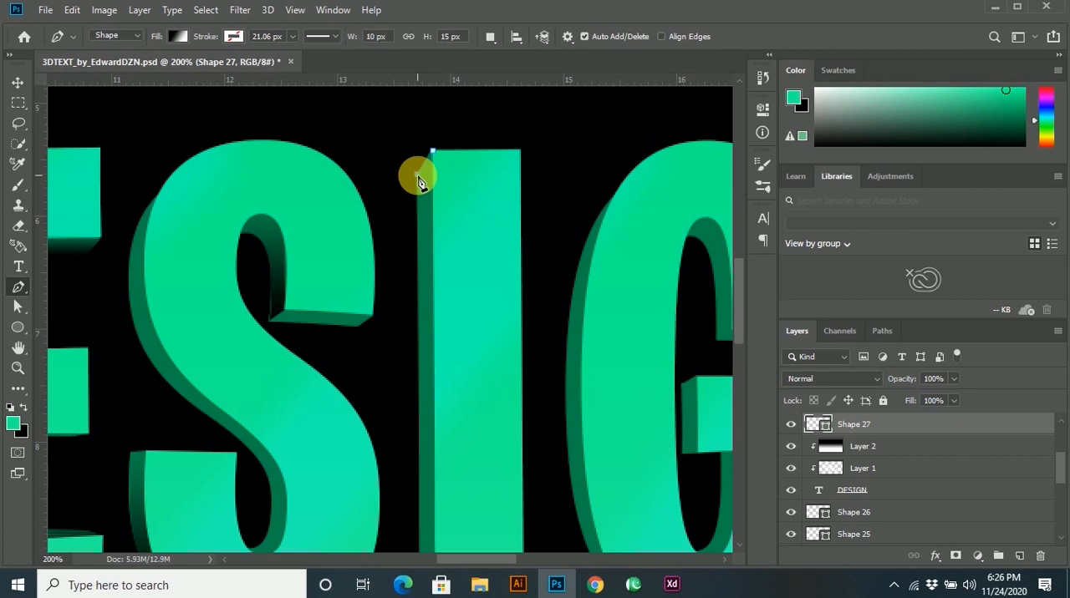
{"action": "scroll", "coordinate": [431, 289], "scroll_direction": "down", "scroll_amount": 1}
{"action": "scroll", "coordinate": [437, 305], "scroll_direction": "up", "scroll_amount": 3}
{"action": "left_click", "coordinate": [422, 365]}
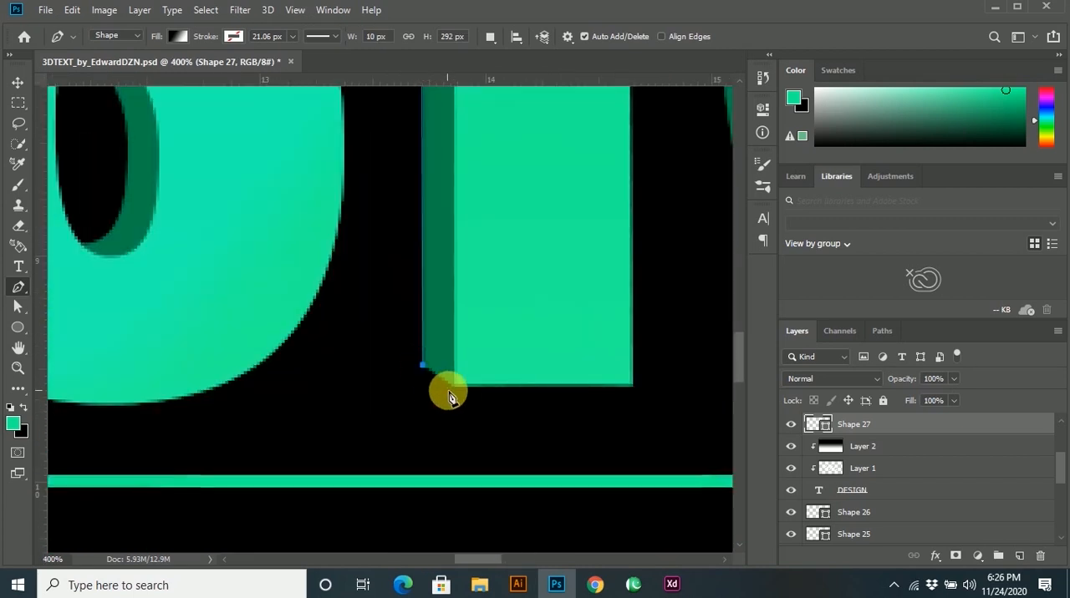
{"action": "scroll", "coordinate": [468, 376], "scroll_direction": "down", "scroll_amount": 2}
{"action": "left_click", "coordinate": [441, 100]}
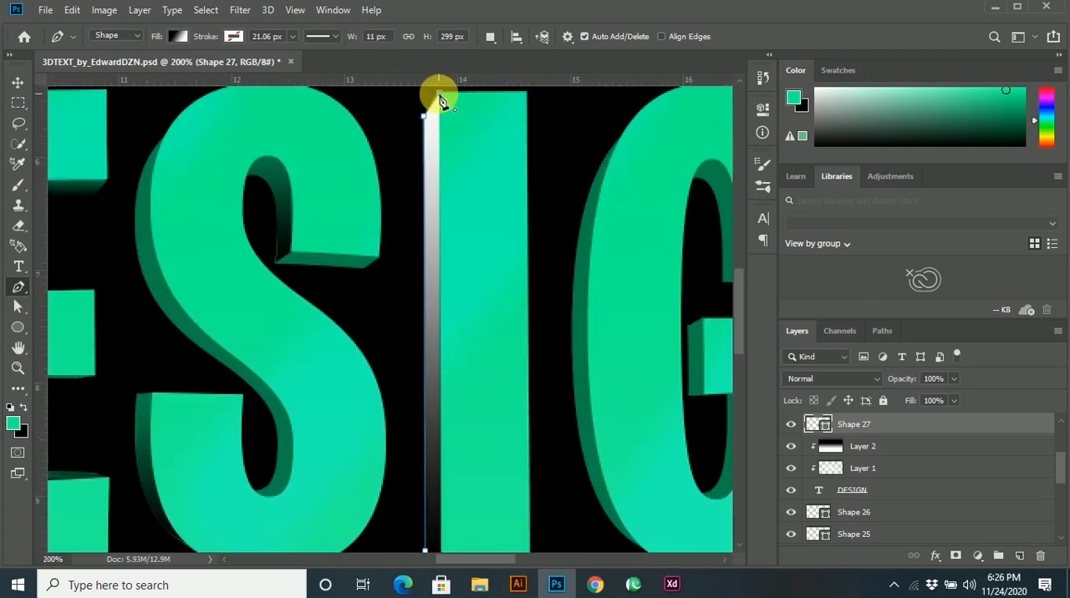
{"action": "left_click", "coordinate": [811, 377]}
{"action": "left_click", "coordinate": [819, 239]}
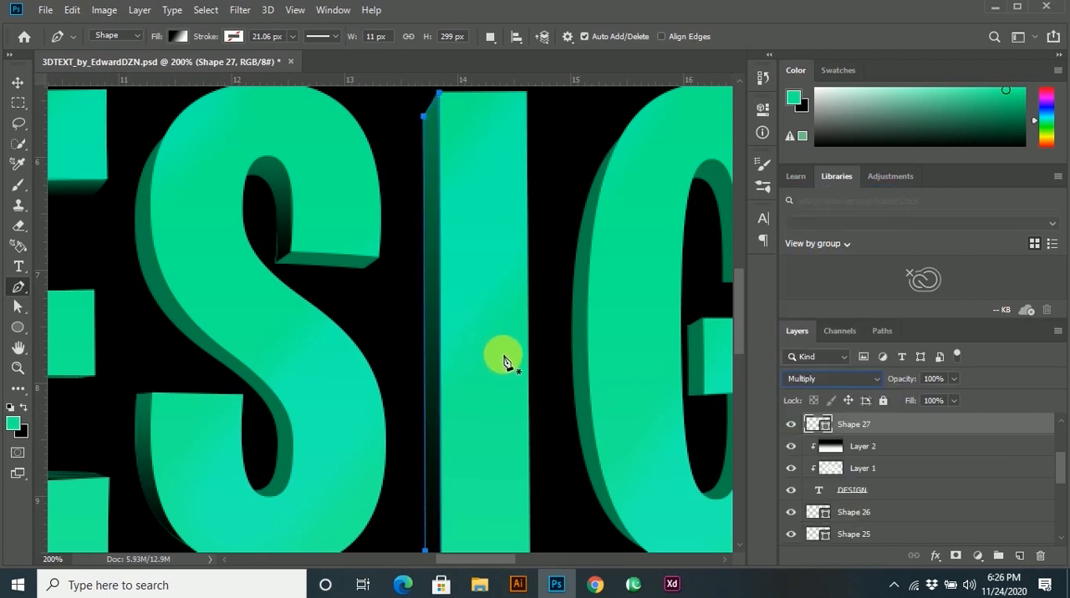
{"action": "left_click", "coordinate": [18, 83]}
Try to outline the side face inside the G's upper opening, beginning with its curved outer edge.
{"action": "scroll", "coordinate": [436, 364], "scroll_direction": "down", "scroll_amount": 3}
{"action": "scroll", "coordinate": [557, 391], "scroll_direction": "up", "scroll_amount": 2}
{"action": "scroll", "coordinate": [466, 351], "scroll_direction": "up", "scroll_amount": 1}
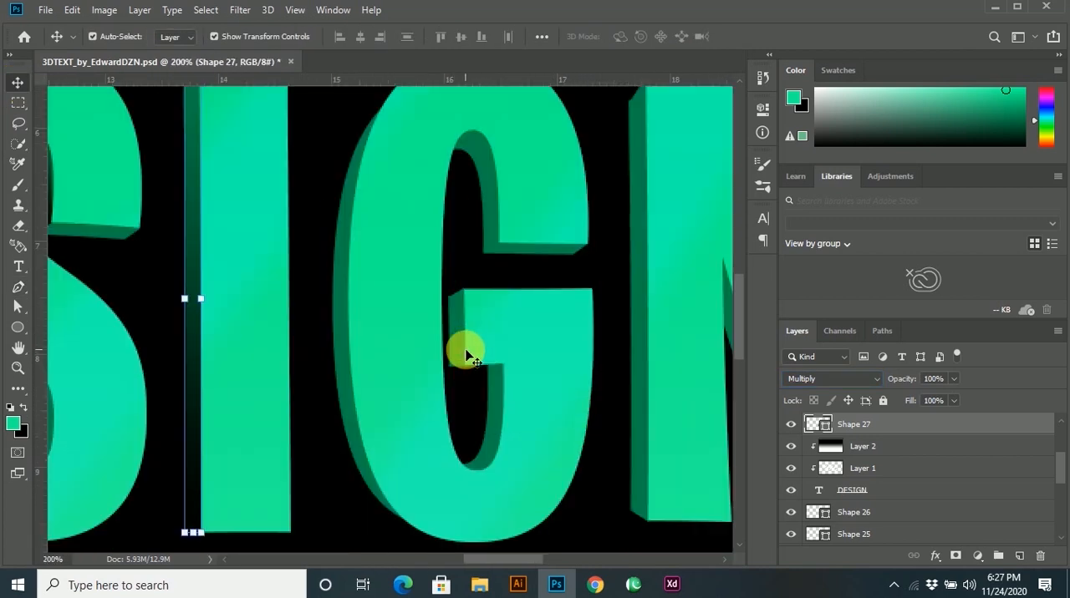
{"action": "key", "text": "p"}
{"action": "scroll", "coordinate": [466, 302], "scroll_direction": "up", "scroll_amount": 1}
{"action": "left_click", "coordinate": [496, 233]}
{"action": "scroll", "coordinate": [527, 251], "scroll_direction": "up", "scroll_amount": 2}
{"action": "left_click", "coordinate": [511, 302]}
{"action": "scroll", "coordinate": [501, 268], "scroll_direction": "up", "scroll_amount": 2}
{"action": "left_click_drag", "start_coordinate": [464, 206], "coordinate": [383, 209]}
{"action": "left_click", "coordinate": [440, 249]}
{"action": "key", "text": "ctrl+z"}
{"action": "key", "text": "ctrl+z"}
{"action": "key", "text": "ctrl+z"}
{"action": "key", "text": "ctrl+z"}
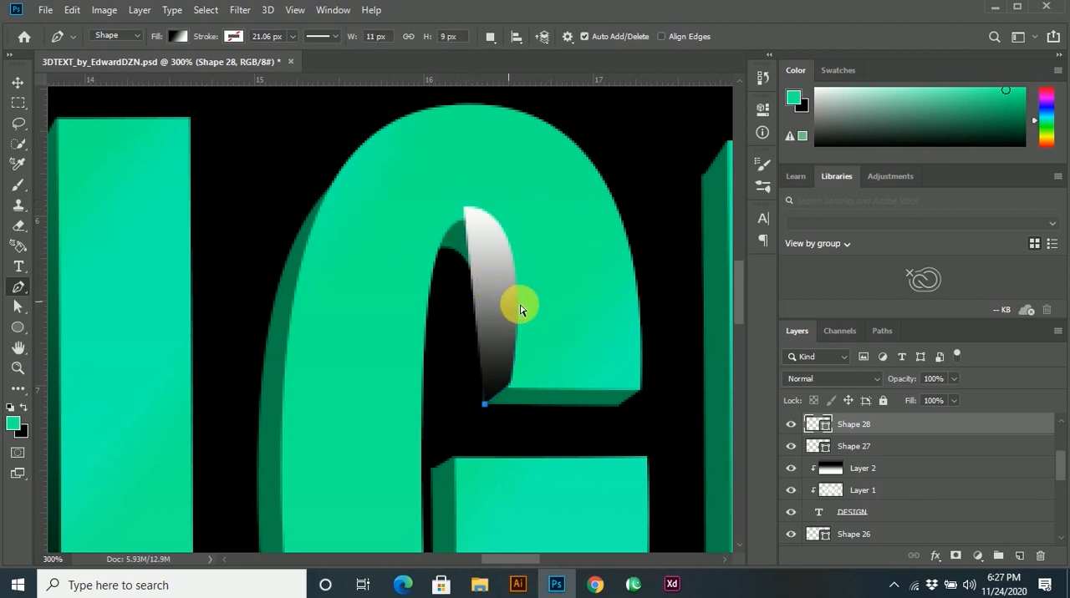
Draw the side-face shape inside the G's upper opening, about 33 × 84 px, and set its blend mode to Multiply.
{"action": "left_click", "coordinate": [485, 404]}
{"action": "left_click_drag", "start_coordinate": [474, 275], "coordinate": [506, 209]}
{"action": "key", "text": "ctrl+z"}
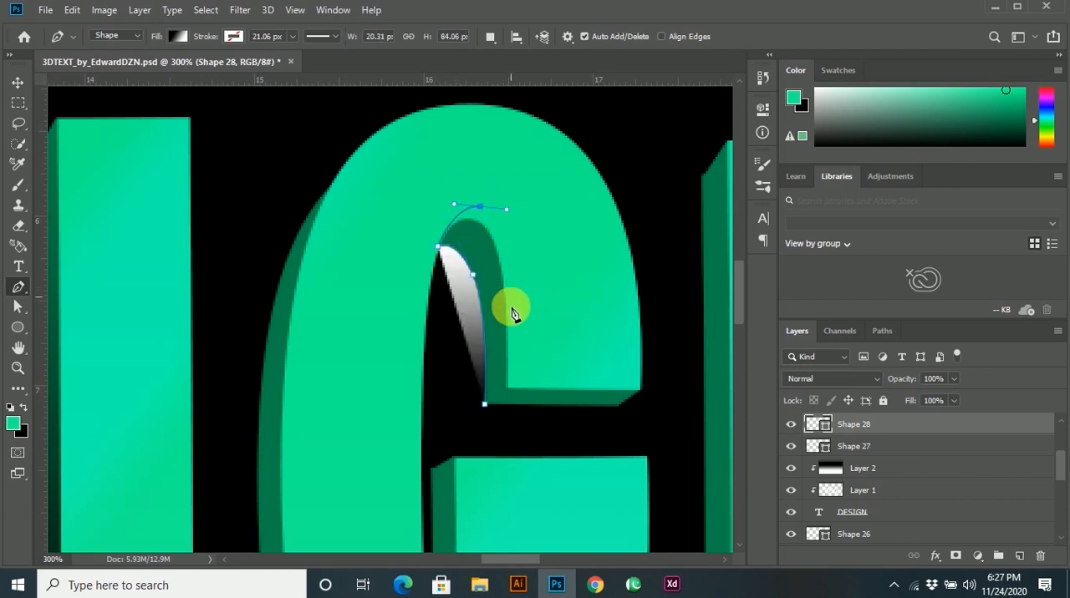
{"action": "left_click", "coordinate": [515, 364]}
{"action": "left_click", "coordinate": [507, 390]}
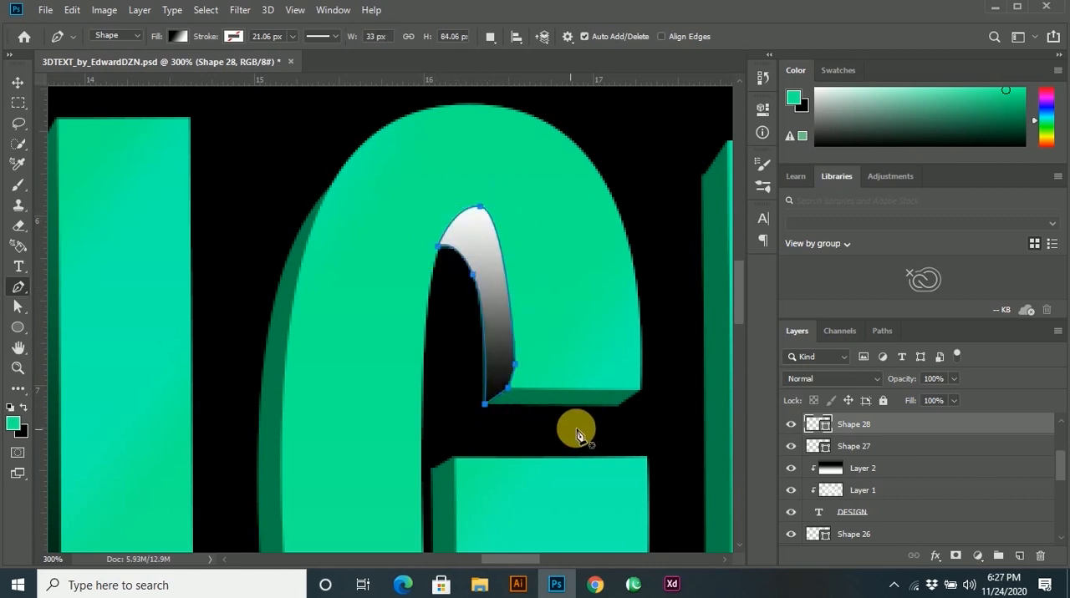
{"action": "left_click", "coordinate": [832, 379]}
{"action": "left_click", "coordinate": [807, 240]}
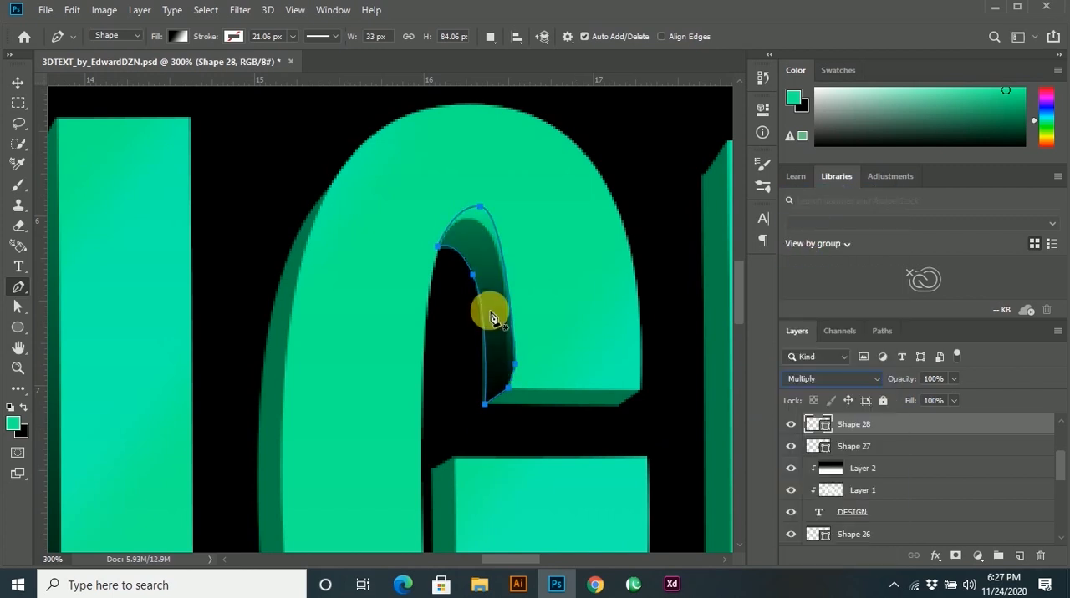
{"action": "left_click", "coordinate": [17, 82]}
{"action": "left_click", "coordinate": [583, 444]}
Draw a Pen shape over the side face of the G's crossbar, about 11 × 49 px, and set it to Multiply.
{"action": "scroll", "coordinate": [582, 440], "scroll_direction": "down", "scroll_amount": 3}
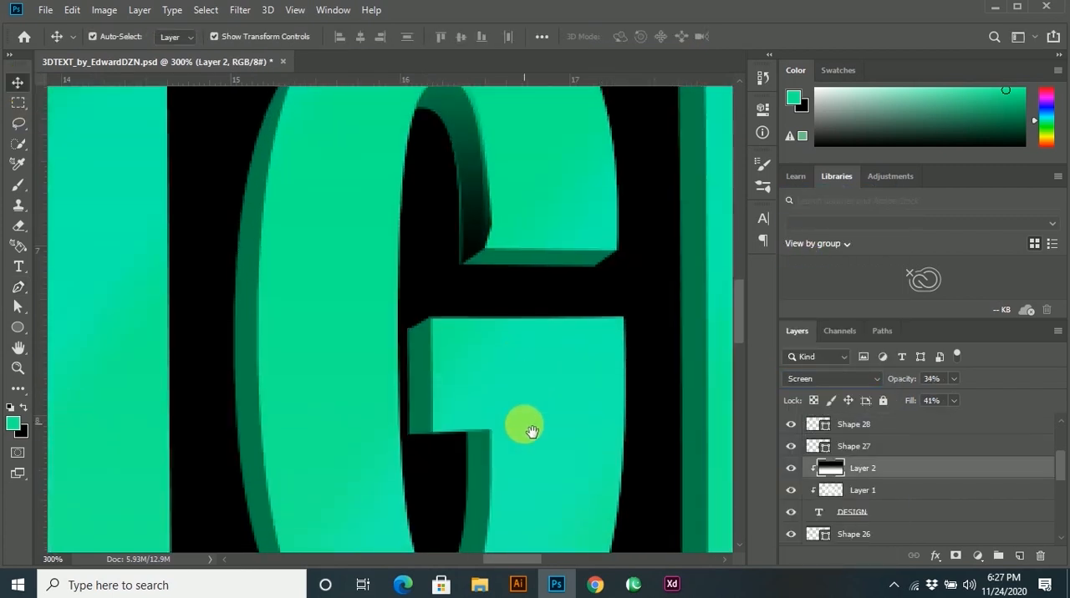
{"action": "key", "text": "p"}
{"action": "left_click", "coordinate": [402, 276]}
{"action": "left_click", "coordinate": [400, 380]}
{"action": "left_click", "coordinate": [425, 381]}
{"action": "left_click", "coordinate": [425, 265]}
{"action": "left_click", "coordinate": [807, 381]}
{"action": "left_click", "coordinate": [807, 248]}
{"action": "scroll", "coordinate": [557, 371], "scroll_direction": "down", "scroll_amount": 2}
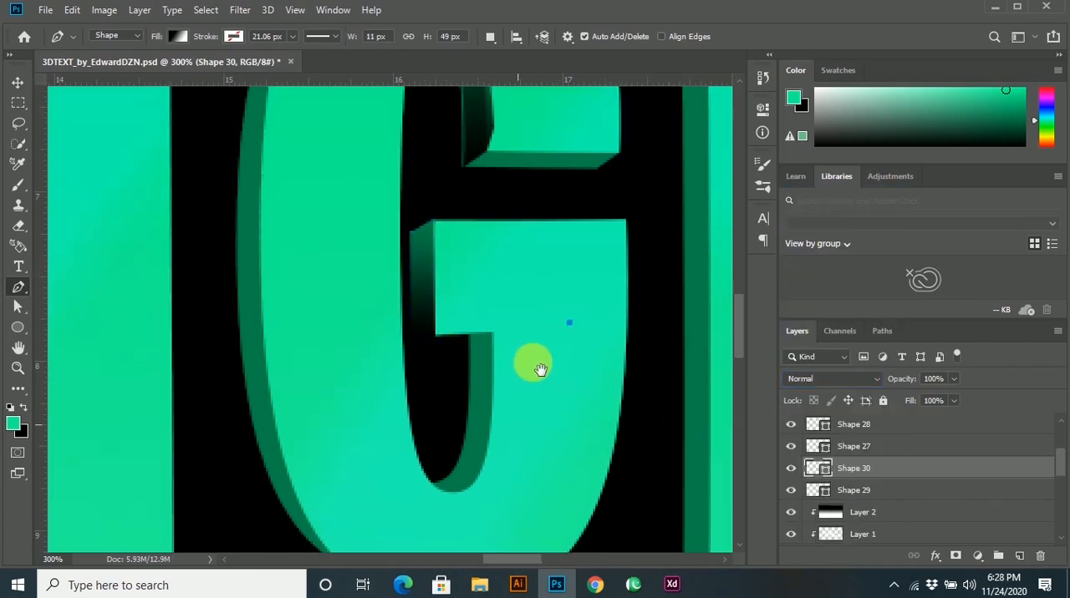
{"action": "key", "text": "v"}
{"action": "left_click", "coordinate": [502, 332]}
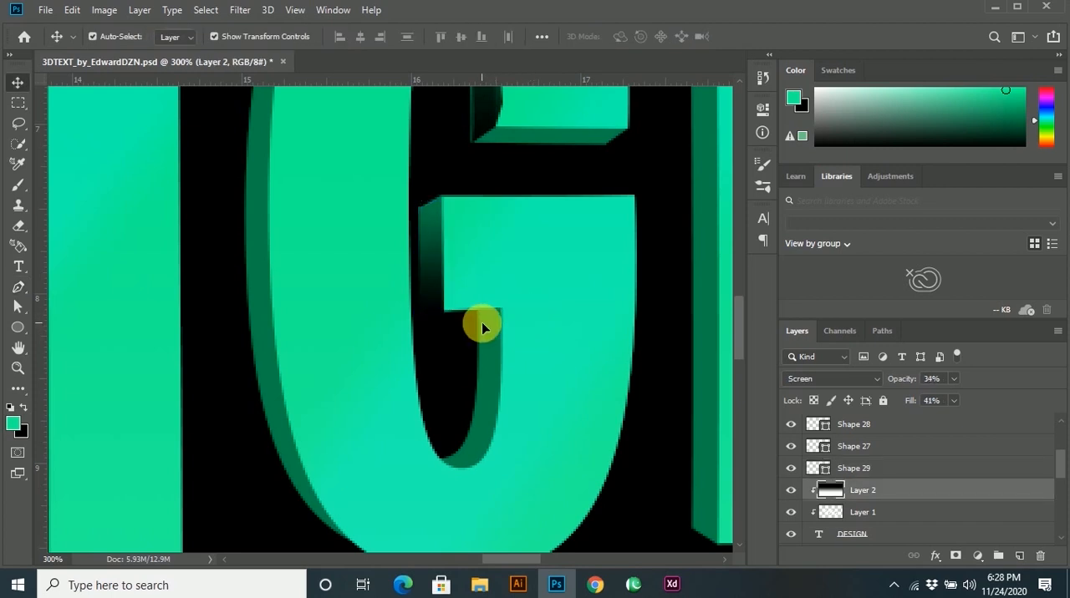
Outline the side face inside the G's lower opening with a curved inner edge and straight segments beyond its outer edge.
{"action": "key", "text": "p"}
{"action": "left_click", "coordinate": [476, 311]}
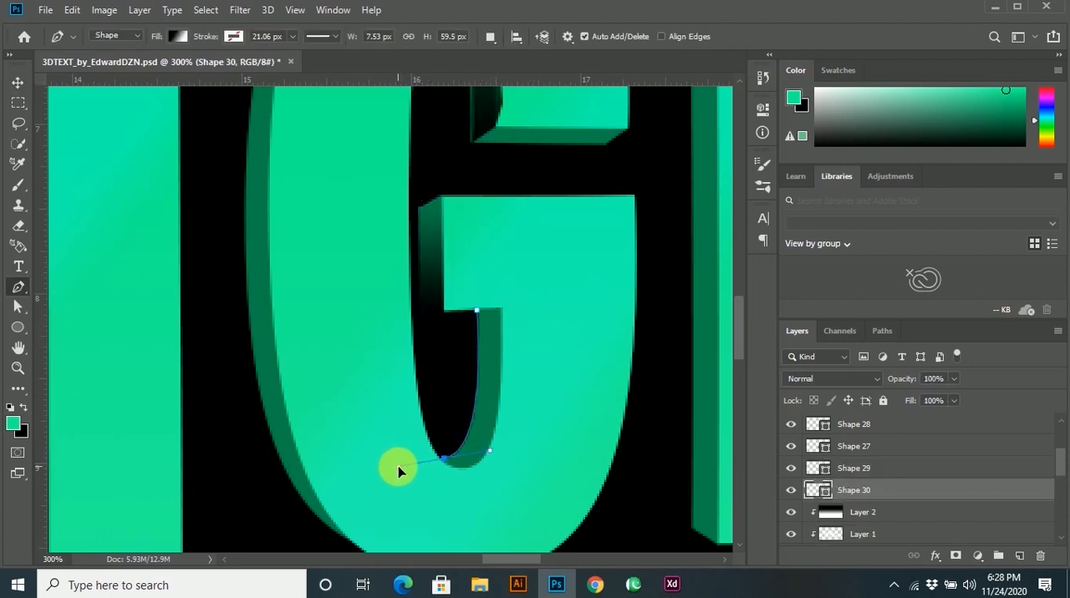
{"action": "left_click_drag", "start_coordinate": [398, 470], "coordinate": [436, 477]}
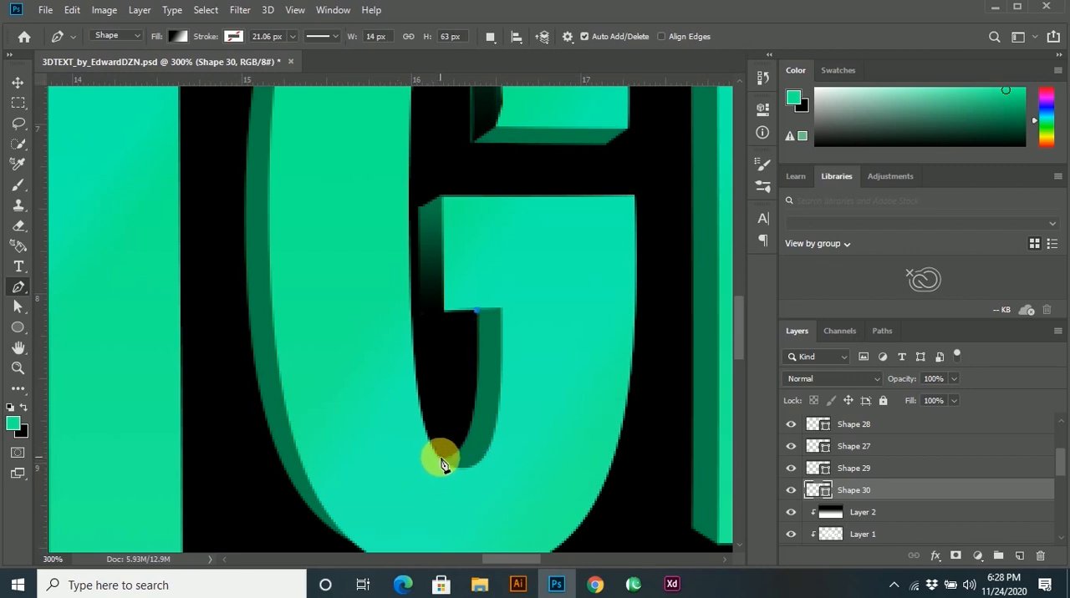
{"action": "left_click_drag", "start_coordinate": [440, 457], "coordinate": [386, 466]}
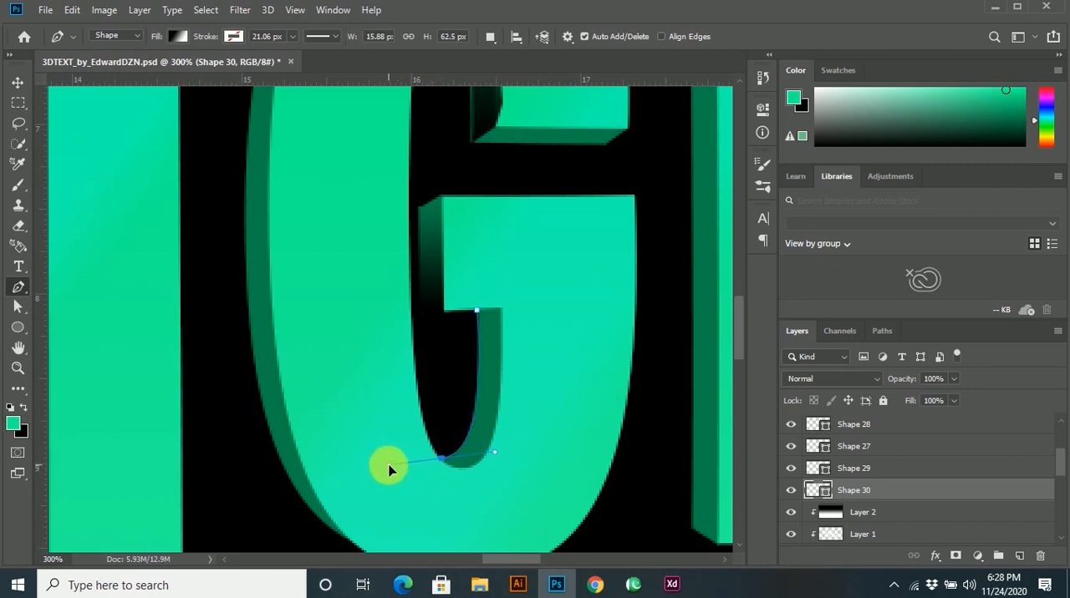
{"action": "left_click", "coordinate": [427, 490]}
{"action": "left_click", "coordinate": [508, 481]}
{"action": "left_click", "coordinate": [514, 292]}
{"action": "left_click", "coordinate": [479, 316]}
Set the G's lower side-face shape to Multiply and move its layer directly below the DESIGN text layer.
{"action": "left_click", "coordinate": [811, 380]}
{"action": "left_click", "coordinate": [807, 237]}
{"action": "left_click", "coordinate": [21, 82]}
{"action": "mouse_move", "coordinate": [853, 491]}
{"action": "left_mouse_down"}
{"action": "mouse_move", "coordinate": [872, 538]}
{"action": "mouse_move", "coordinate": [842, 503]}
{"action": "left_mouse_up"}
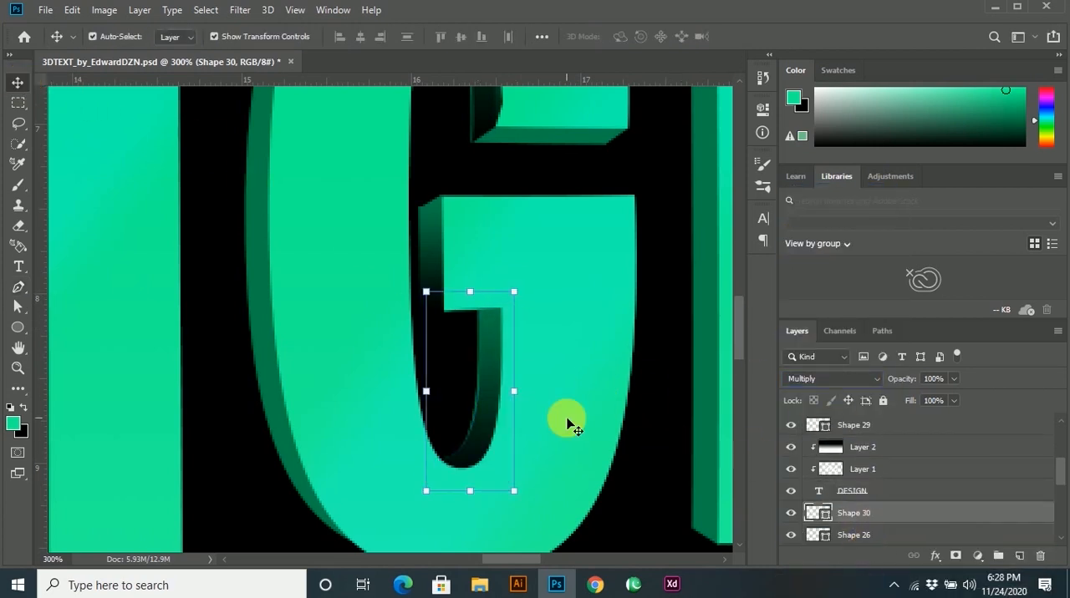
{"action": "left_click", "coordinate": [553, 419]}
Draw a closed Pen shape over the side face of the N's left stem, about 13 × 282 px.
{"action": "scroll", "coordinate": [552, 419], "scroll_direction": "down", "scroll_amount": 3}
{"action": "scroll", "coordinate": [613, 413], "scroll_direction": "up", "scroll_amount": 1}
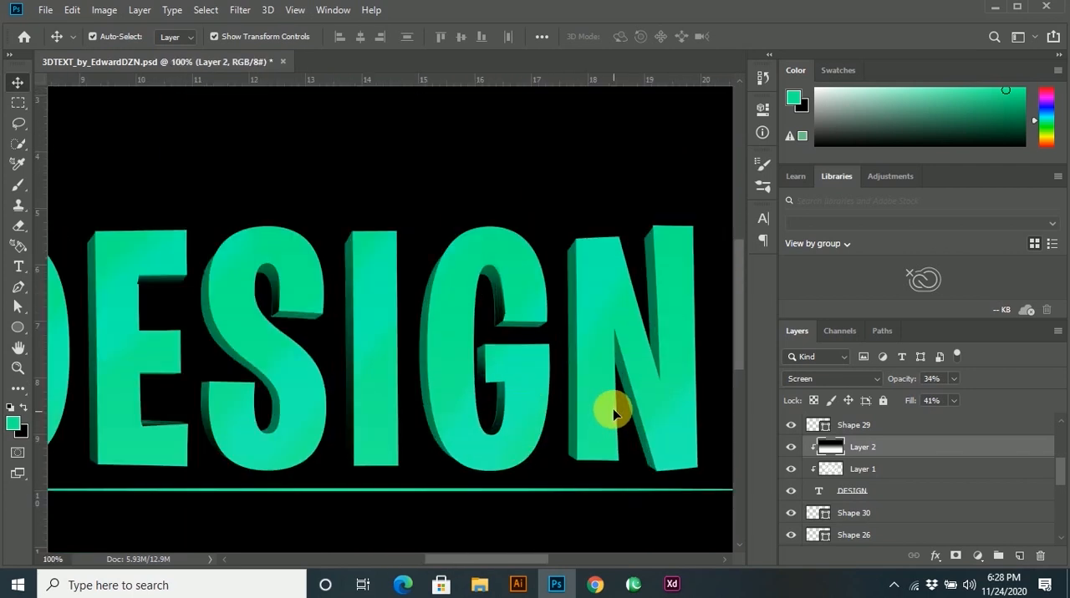
{"action": "left_click_drag", "start_coordinate": [596, 377], "coordinate": [574, 408]}
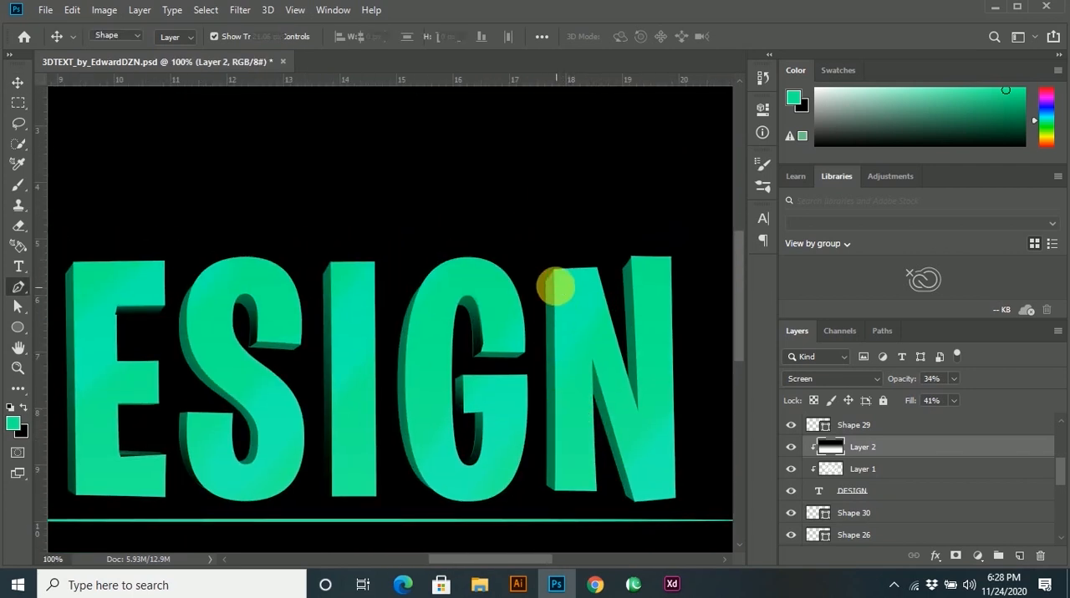
{"action": "key", "text": "p"}
{"action": "scroll", "coordinate": [553, 284], "scroll_direction": "up", "scroll_amount": 1}
{"action": "left_click", "coordinate": [537, 283]}
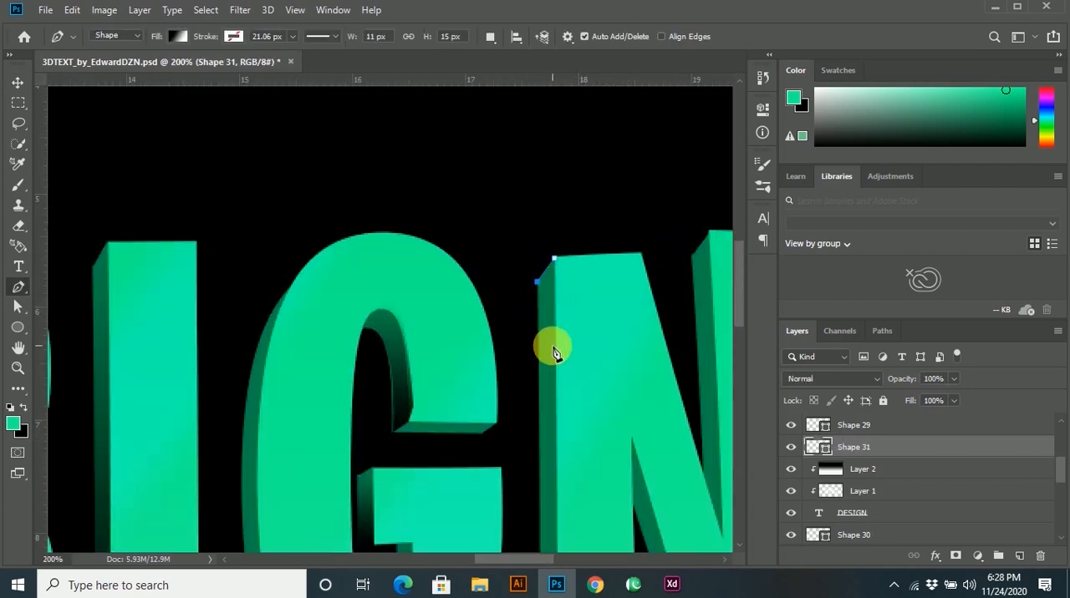
{"action": "scroll", "coordinate": [555, 349], "scroll_direction": "down", "scroll_amount": 2}
{"action": "scroll", "coordinate": [550, 443], "scroll_direction": "up", "scroll_amount": 1}
{"action": "left_click", "coordinate": [536, 432]}
{"action": "left_click", "coordinate": [554, 442]}
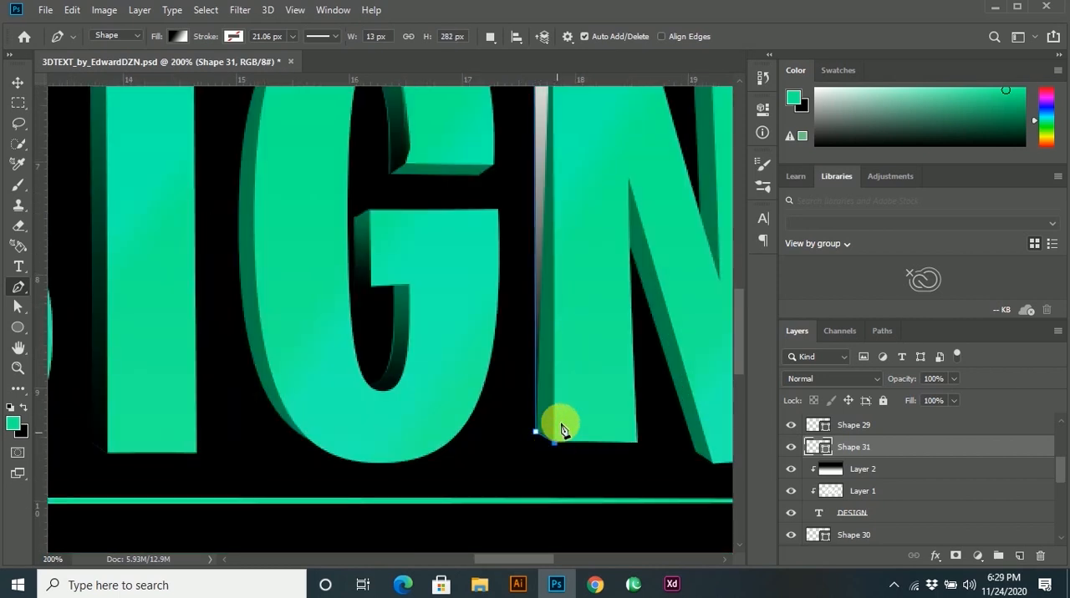
{"action": "left_click_drag", "start_coordinate": [567, 299], "coordinate": [571, 433]}
{"action": "left_click", "coordinate": [556, 135]}
Set the N's left-stem shape to Multiply and move its layer directly below the DESIGN text layer.
{"action": "scroll", "coordinate": [604, 361], "scroll_direction": "down", "scroll_amount": 2}
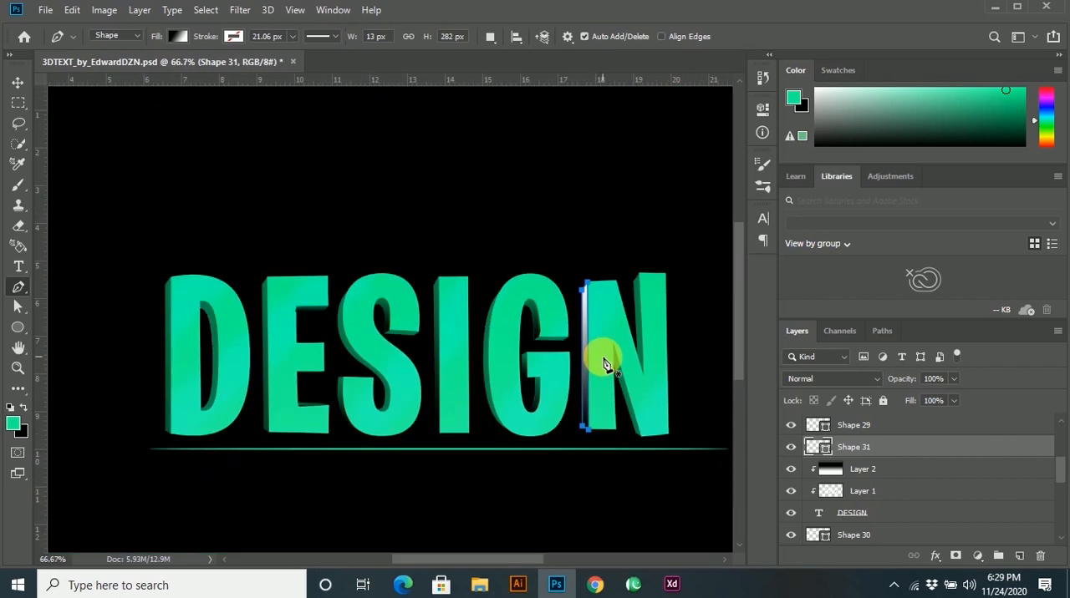
{"action": "left_click", "coordinate": [845, 381]}
{"action": "left_click", "coordinate": [796, 240]}
{"action": "left_click_drag", "start_coordinate": [861, 449], "coordinate": [857, 524]}
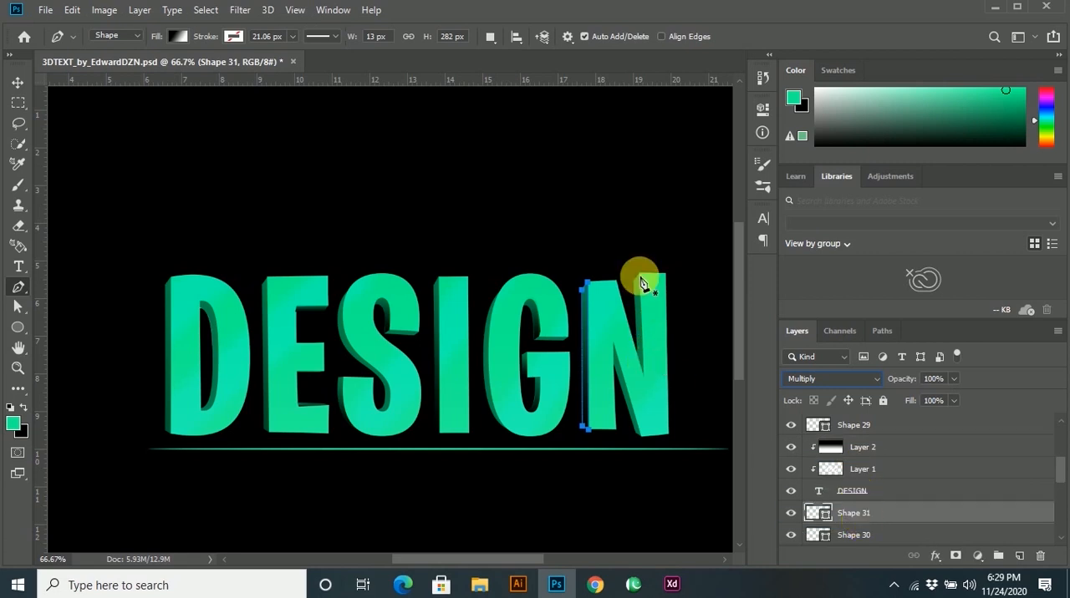
Draw a Pen shape over the side face of the N's right stem, about 27 × 198 px, and set it to Multiply.
{"action": "scroll", "coordinate": [641, 280], "scroll_direction": "up", "scroll_amount": 2, "text": "alt"}
{"action": "left_click", "coordinate": [628, 241]}
{"action": "left_click", "coordinate": [609, 268]}
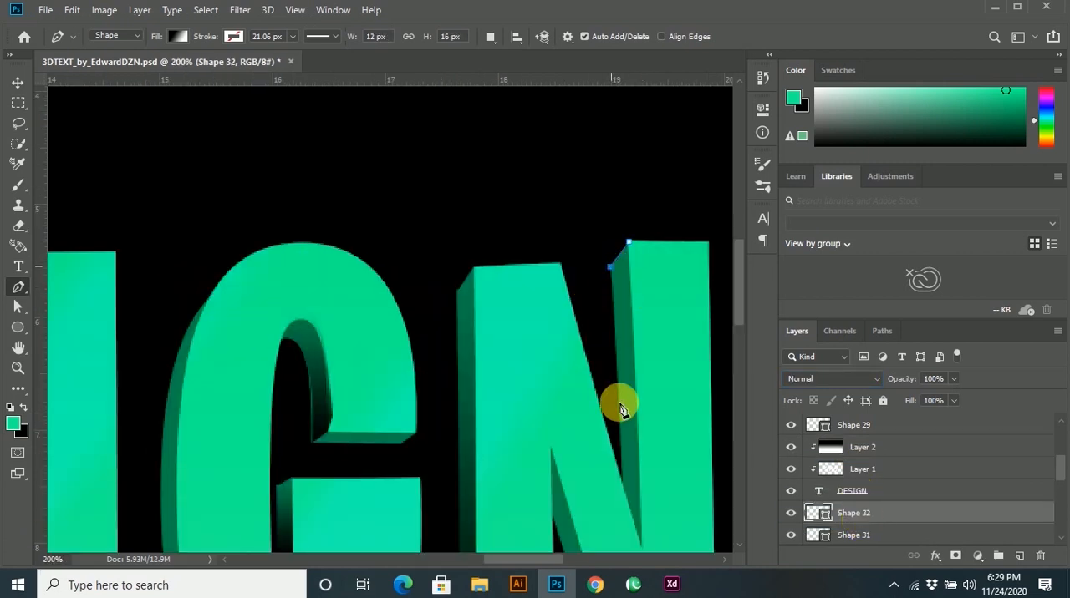
{"action": "left_click", "coordinate": [621, 488]}
{"action": "left_click_drag", "start_coordinate": [621, 517], "coordinate": [614, 385]}
{"action": "left_click", "coordinate": [631, 421]}
{"action": "left_click", "coordinate": [644, 380]}
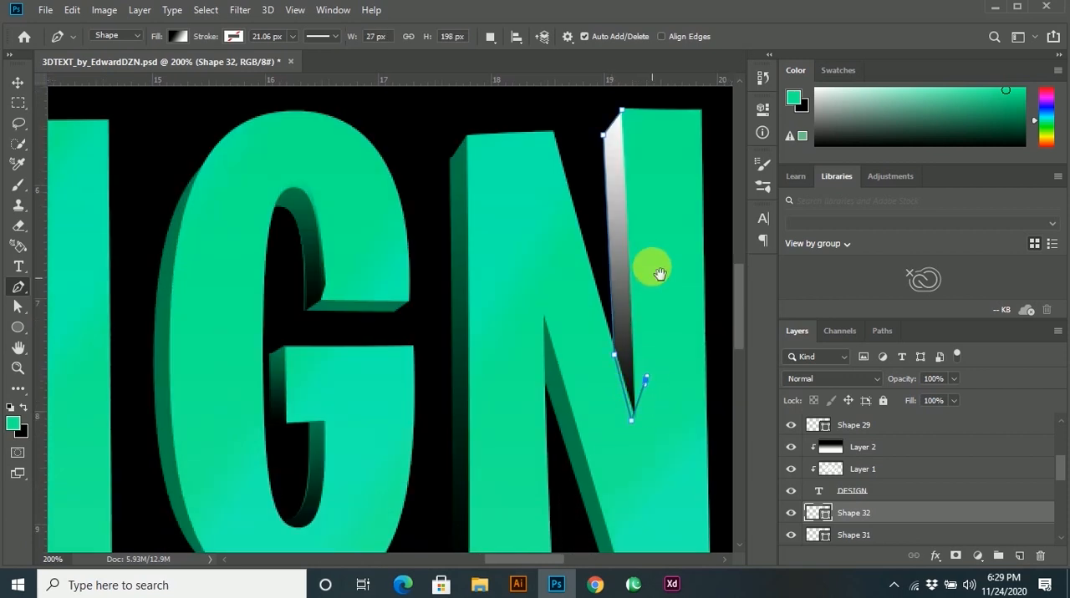
{"action": "left_click_drag", "start_coordinate": [654, 266], "coordinate": [657, 406]}
{"action": "left_click", "coordinate": [827, 378]}
{"action": "left_click", "coordinate": [809, 237]}
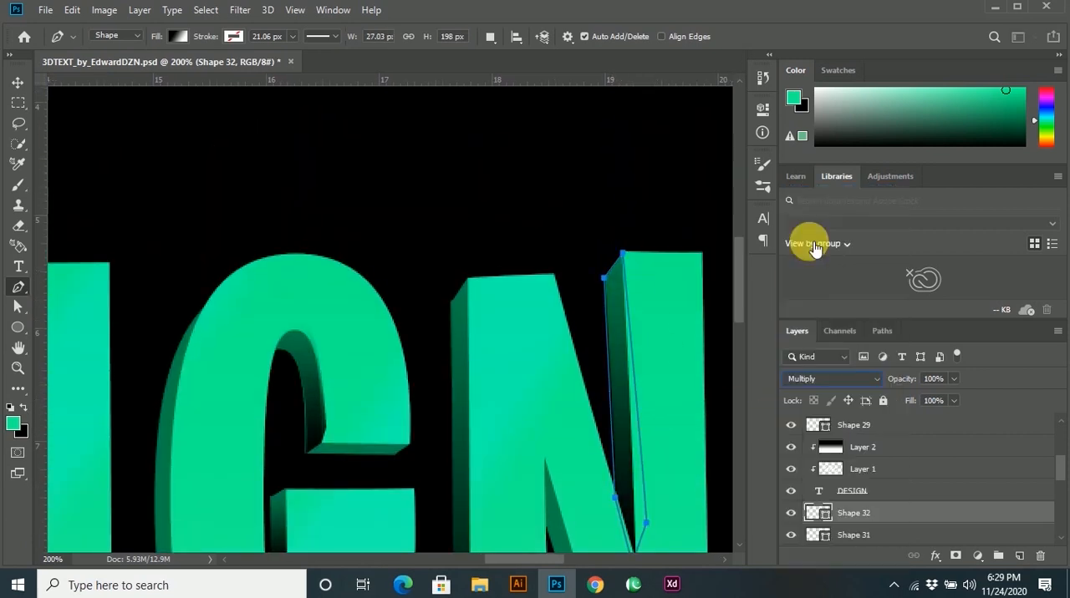
Draw a closed Pen shape over the side face of the N's diagonal stroke, about 54 × 185 px.
{"action": "scroll", "coordinate": [675, 475], "scroll_direction": "down", "scroll_amount": 5}
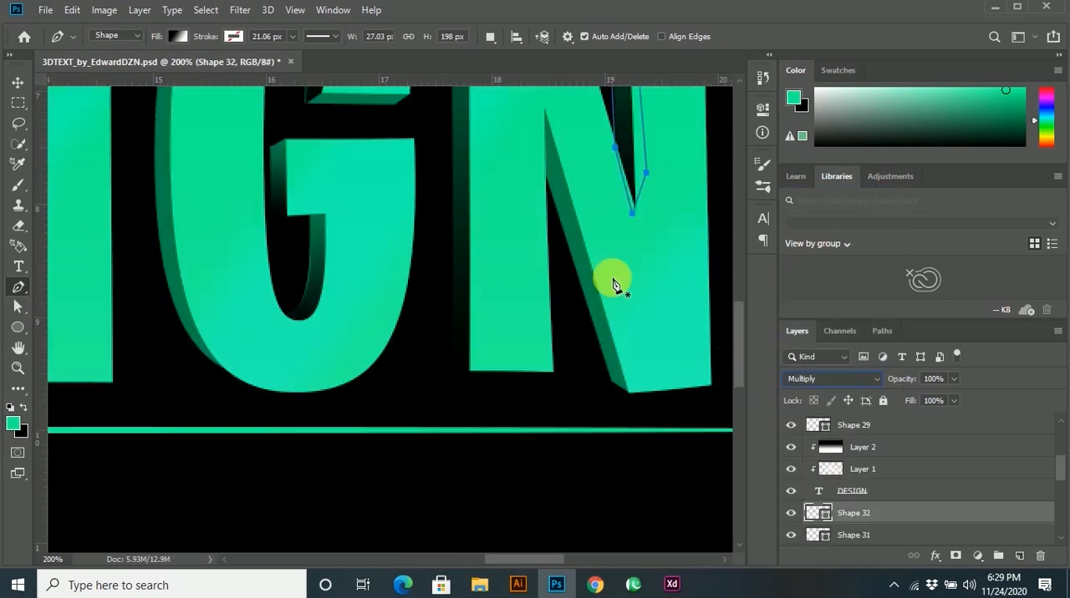
{"action": "left_click", "coordinate": [542, 102]}
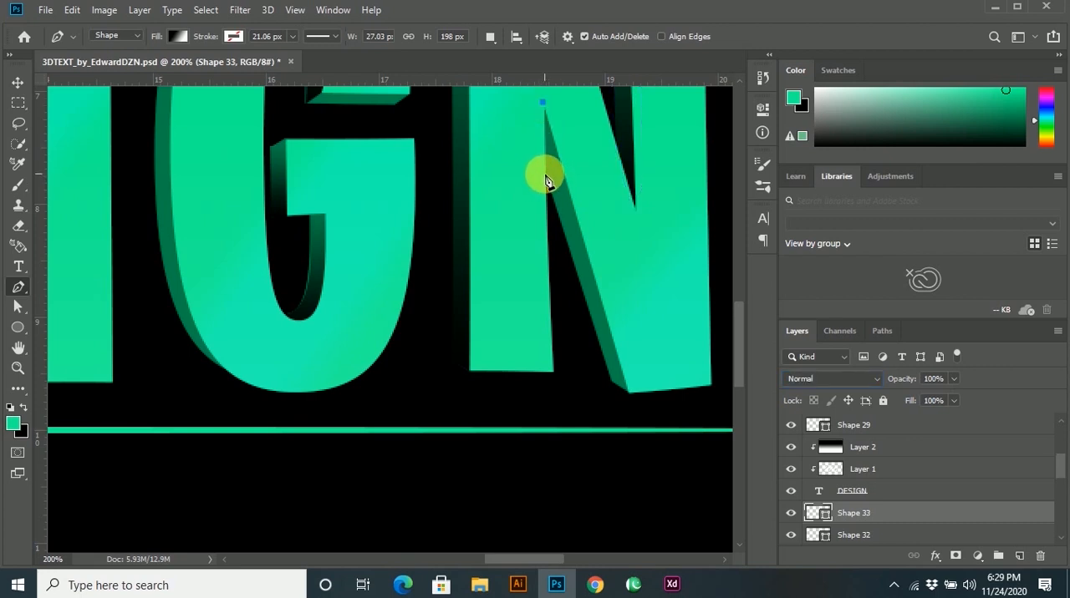
{"action": "left_click", "coordinate": [543, 175]}
{"action": "left_click", "coordinate": [610, 382]}
{"action": "left_click", "coordinate": [628, 393]}
Set the N's diagonal side-face shape to Multiply and lower its opacity to about 73%.
{"action": "scroll", "coordinate": [616, 306], "scroll_direction": "up", "scroll_amount": 2}
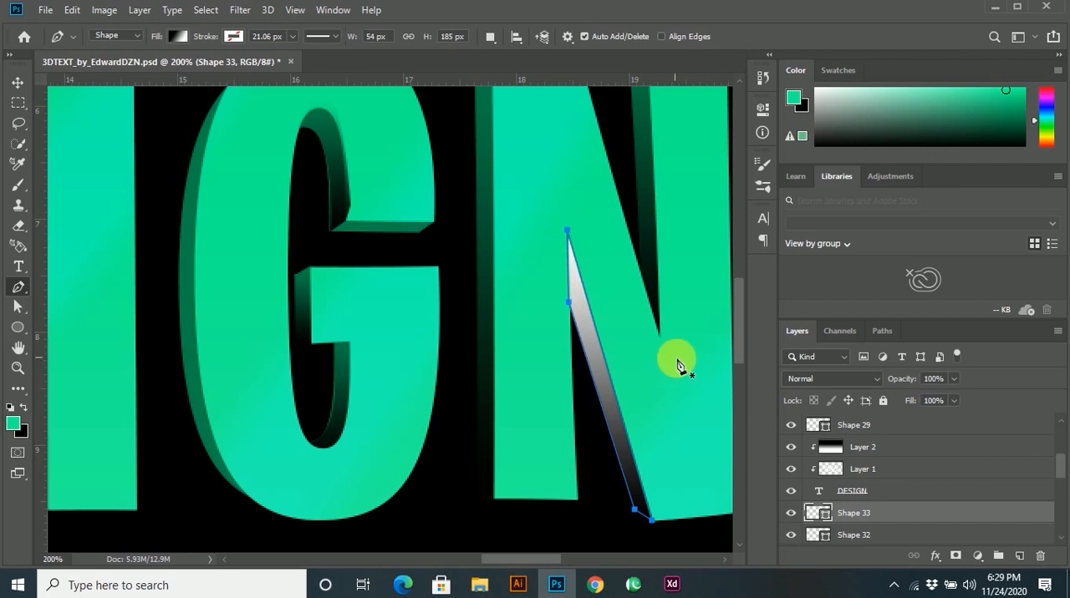
{"action": "left_click", "coordinate": [832, 379]}
{"action": "left_click", "coordinate": [794, 244]}
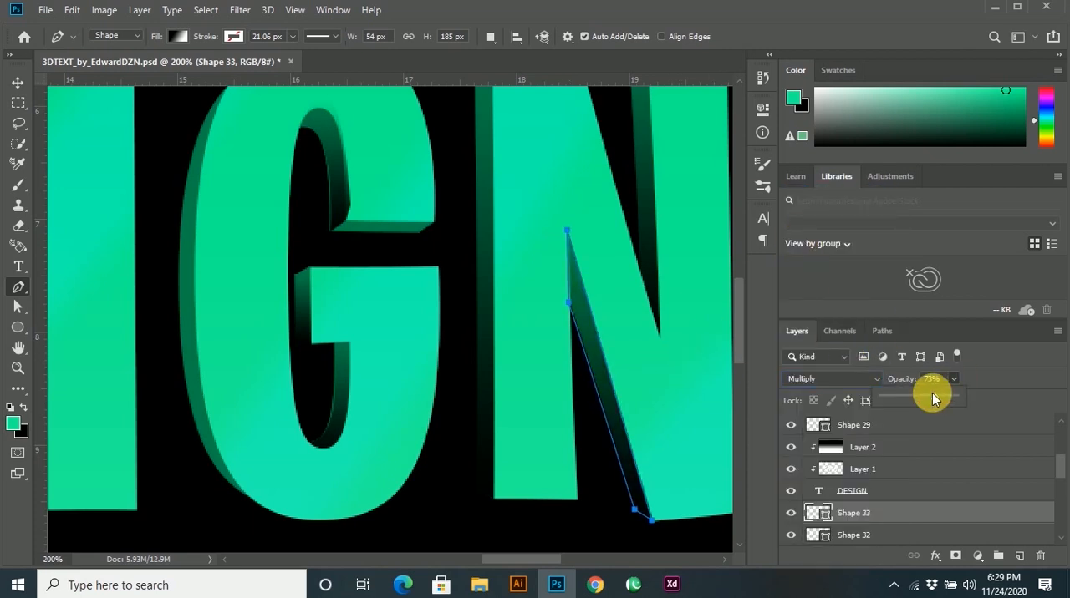
{"action": "left_click_drag", "start_coordinate": [934, 399], "coordinate": [928, 398]}
Switch to the Move tool, deselect all layers and view the whole DESIGN artwork at 33.3% zoom.
{"action": "scroll", "coordinate": [533, 288], "scroll_direction": "down", "scroll_amount": 3}
{"action": "key", "text": "v"}
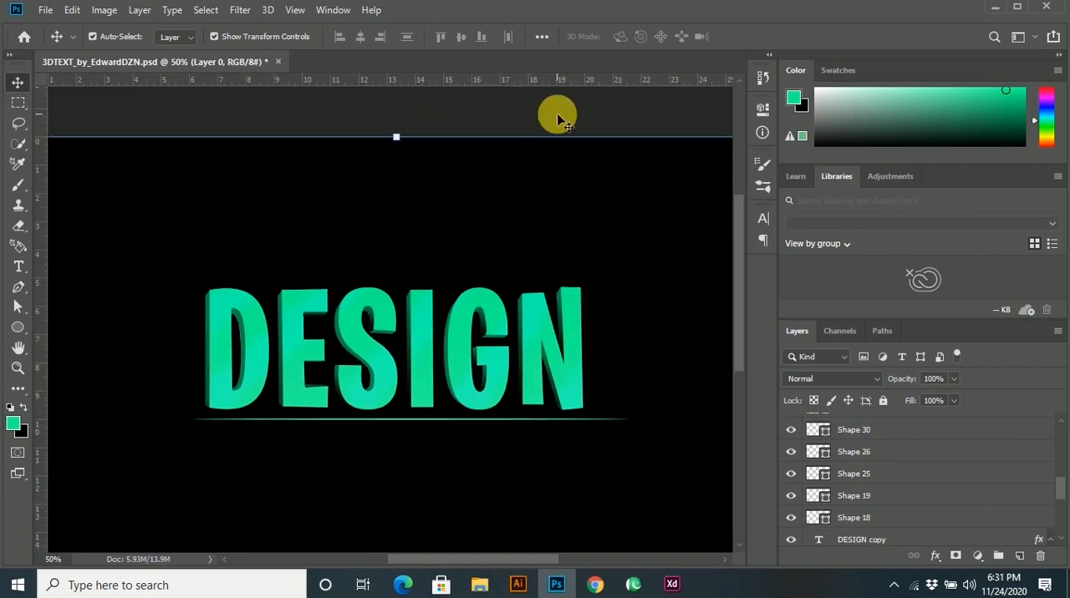
{"action": "left_click", "coordinate": [556, 113]}
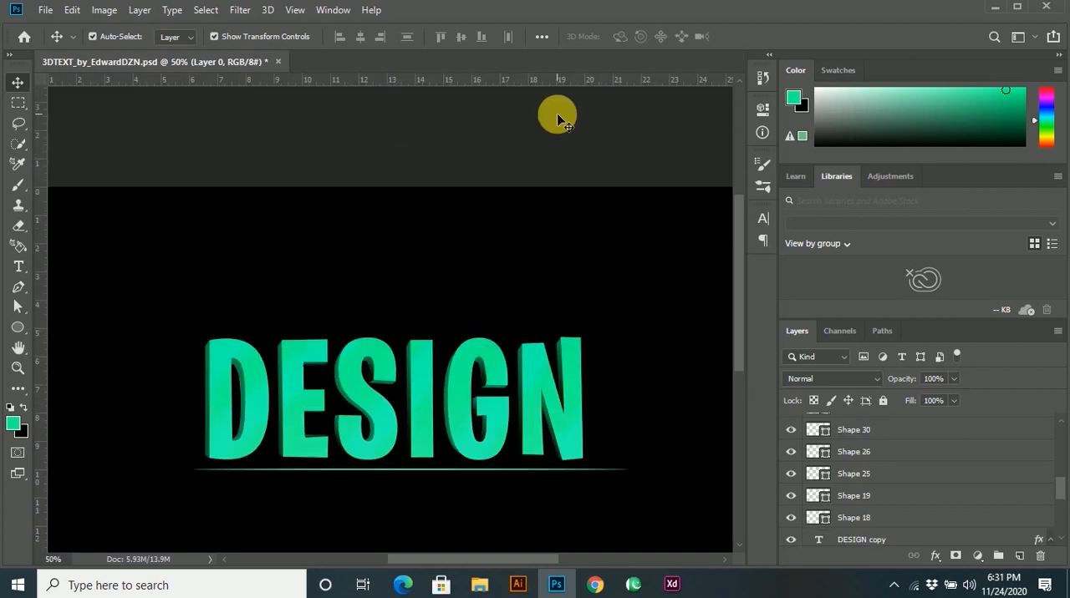
{"action": "scroll", "coordinate": [490, 274], "scroll_direction": "down", "scroll_amount": 1}
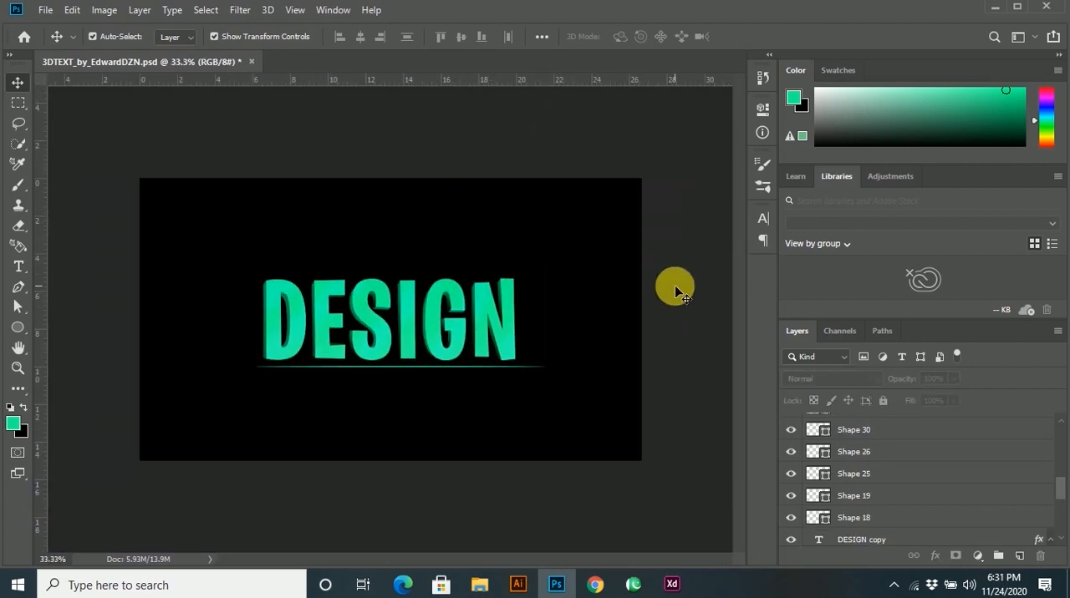